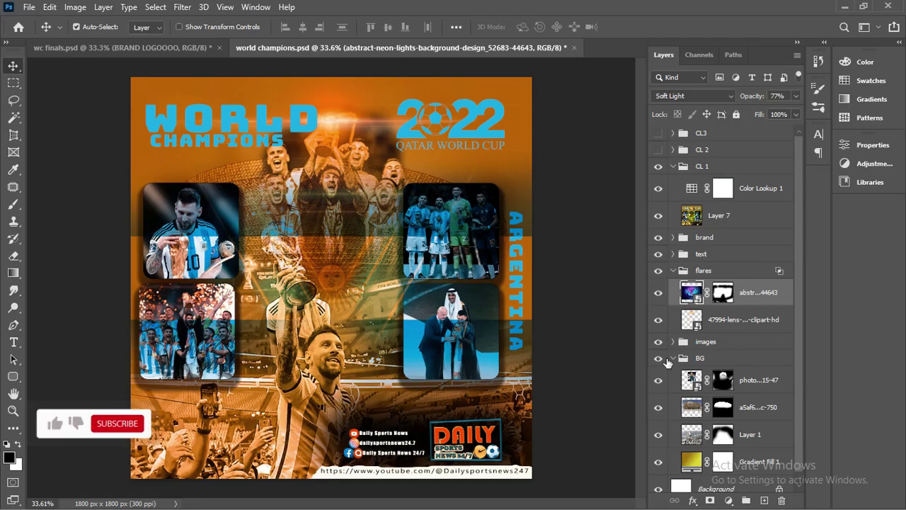
Collapse the BG layer group and select the flares group in the Layers panel
click(672, 342)
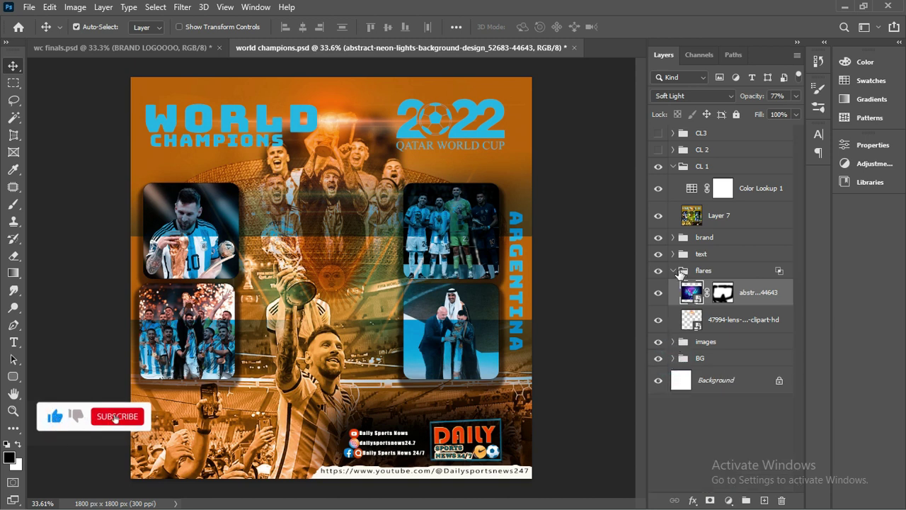
click(684, 274)
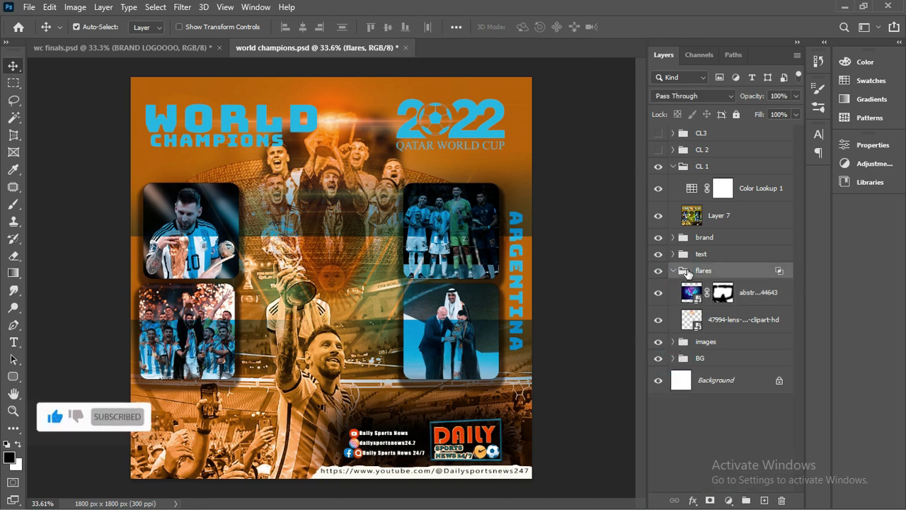
click(27, 8)
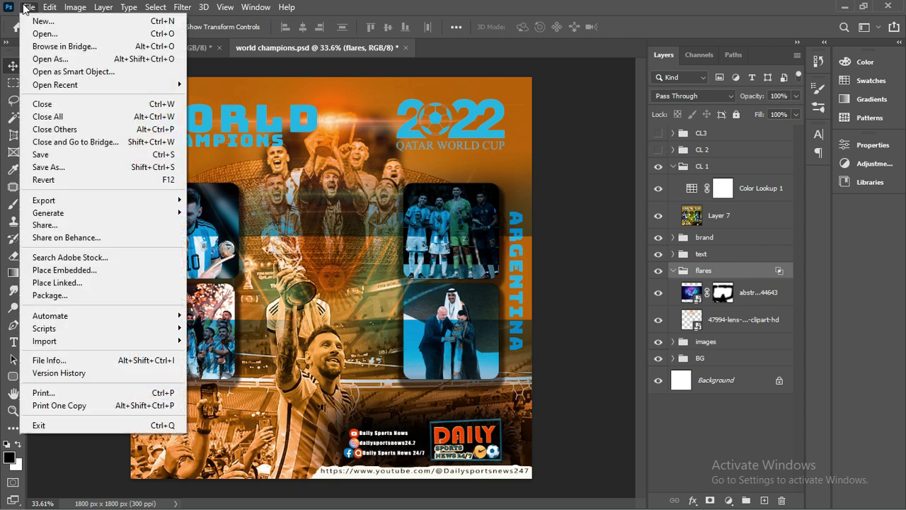
Create a new document from the 6 × 6 in, 300 ppi preset
click(55, 26)
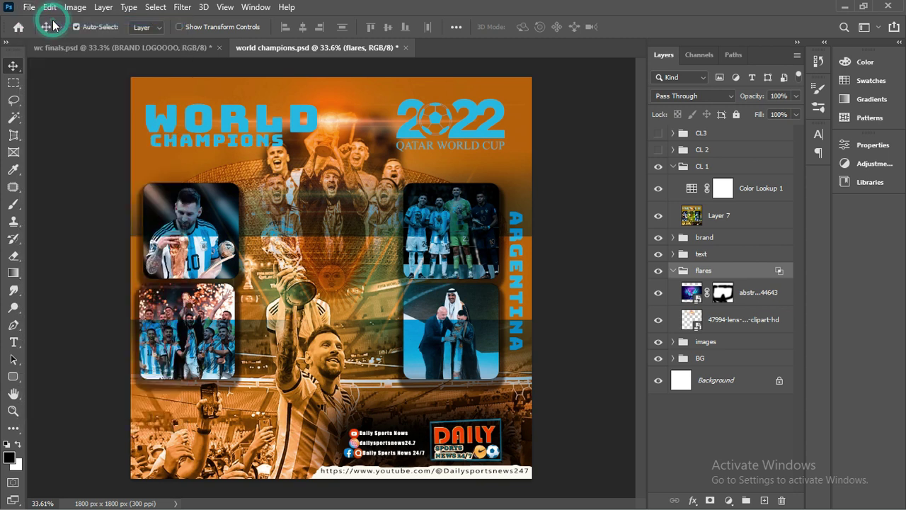
click(156, 146)
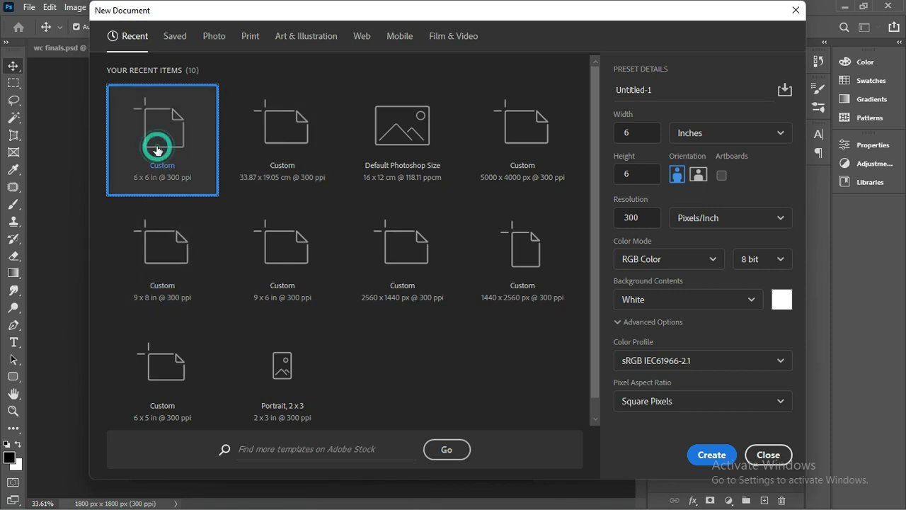
click(710, 455)
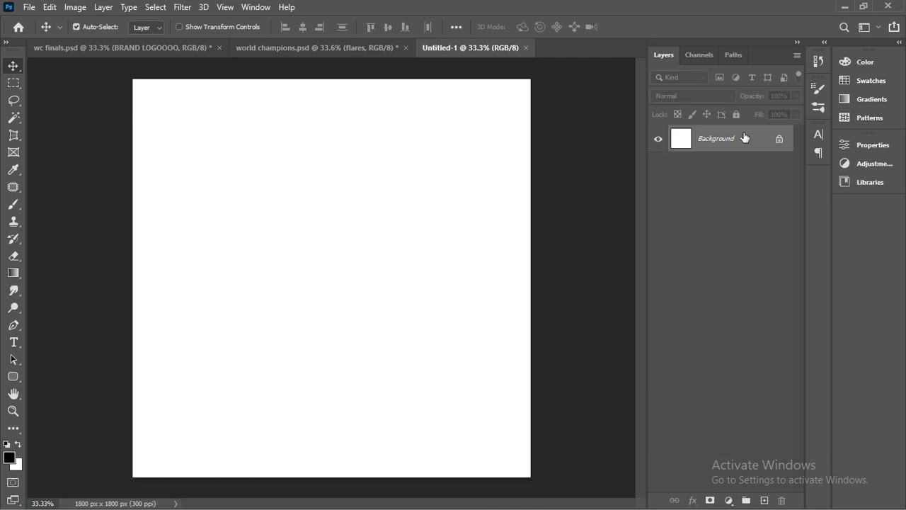
Add a Gradient Fill layer based on the black-to-white basic gradient
click(729, 500)
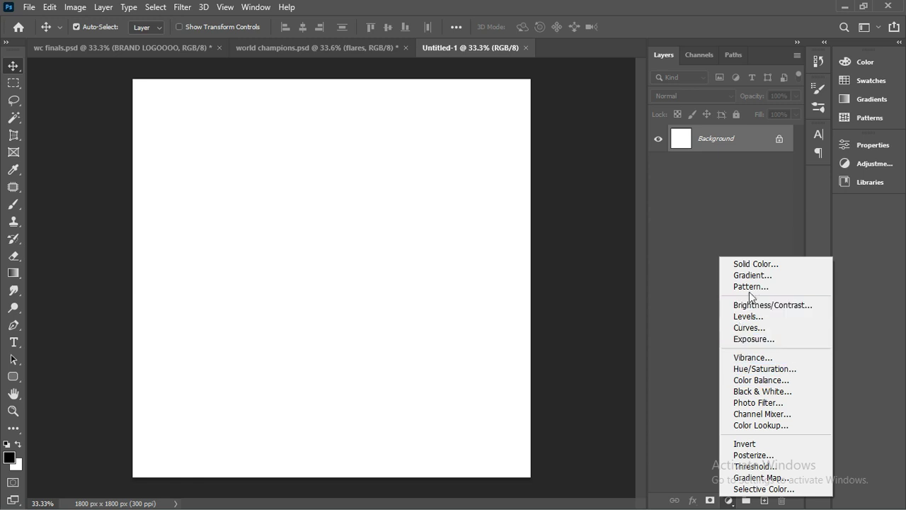
click(755, 276)
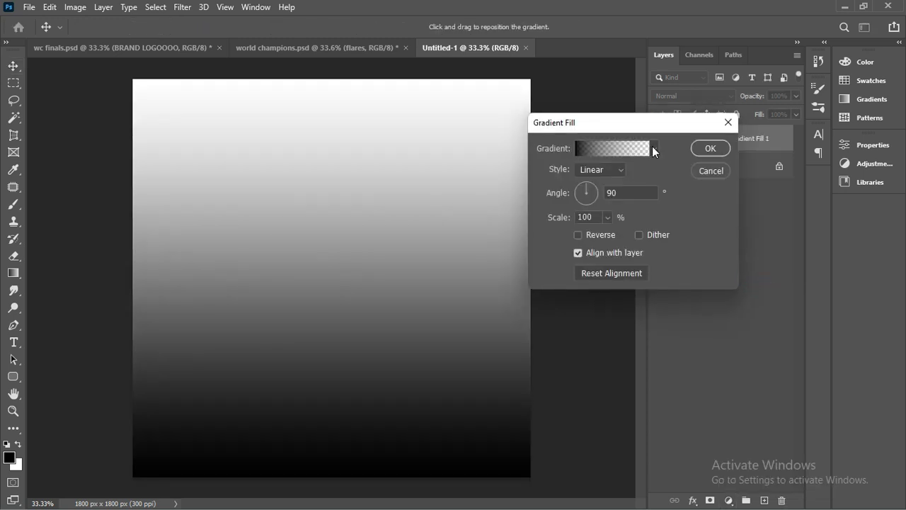
click(653, 149)
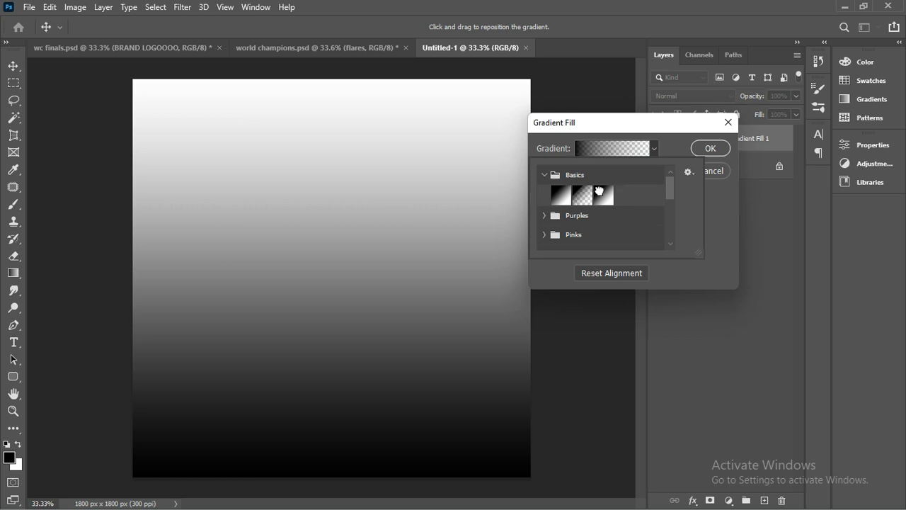
click(600, 194)
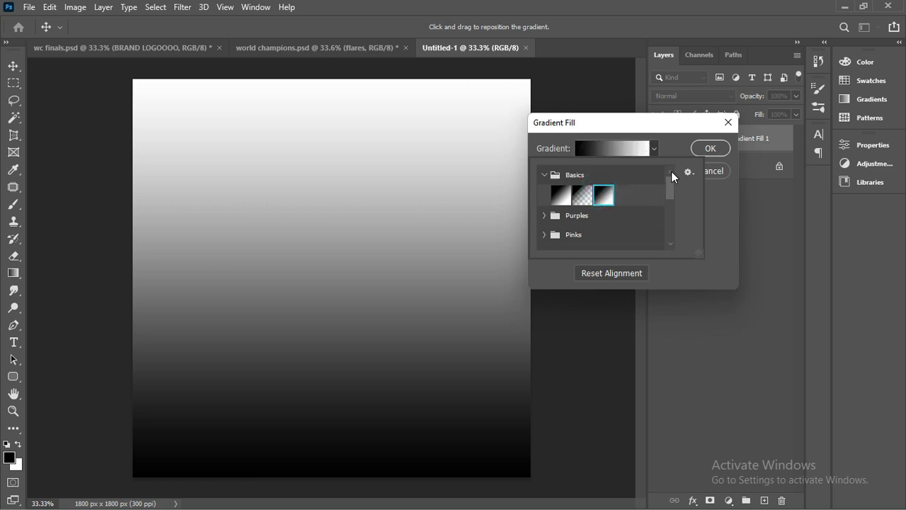
click(611, 147)
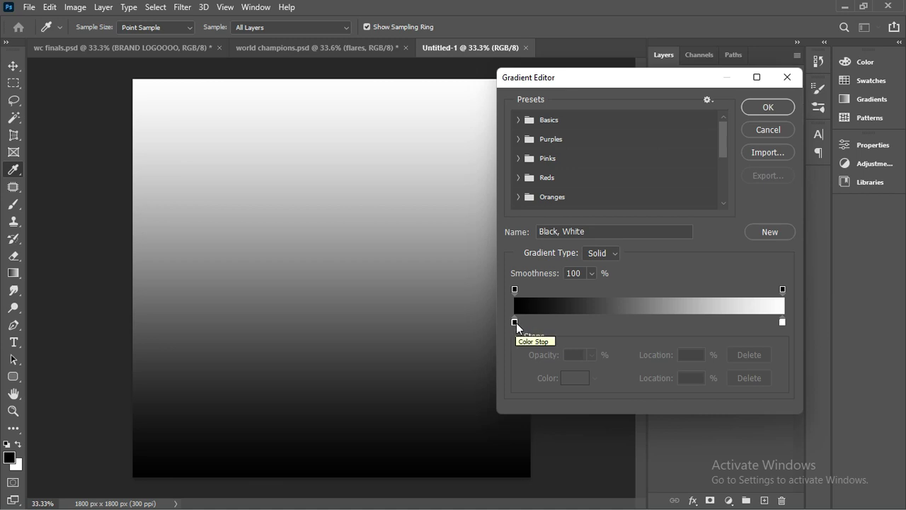
Set the gradient's left colour stop to gold #9d720c
drag(516, 323, 517, 323)
click(579, 378)
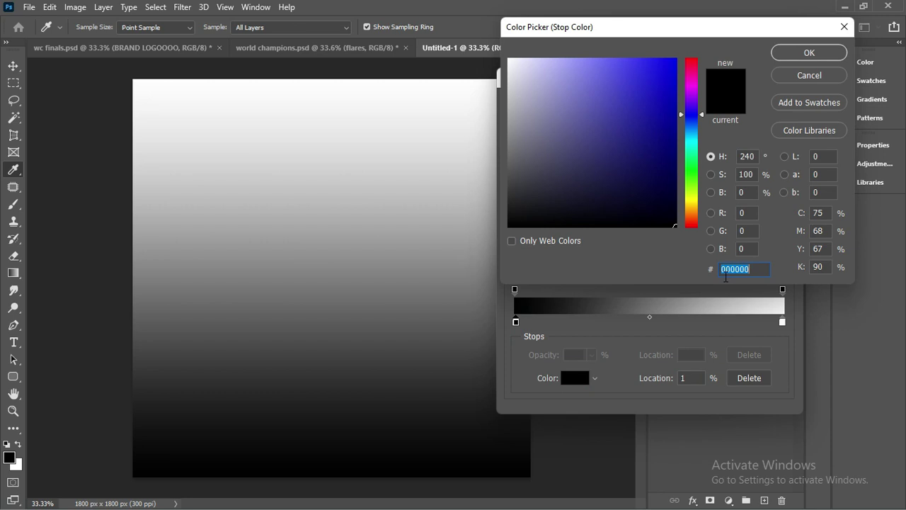
text(9d720c)
click(733, 367)
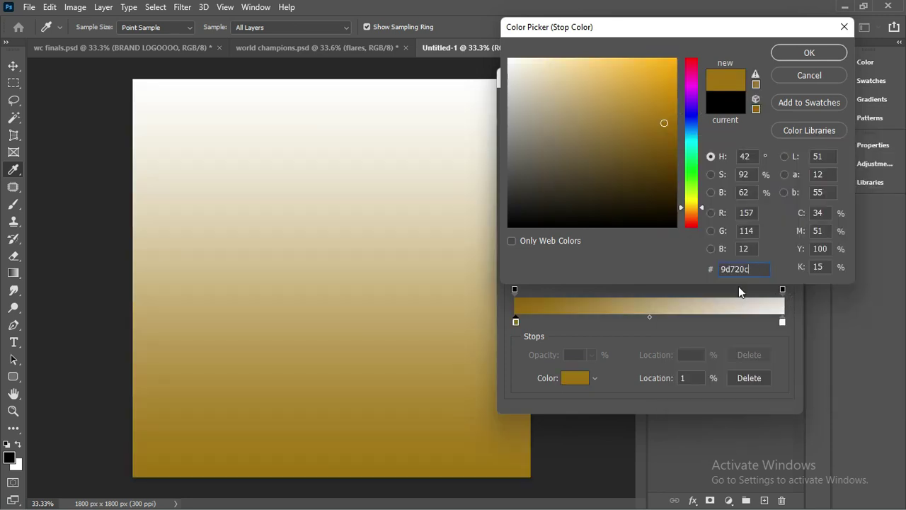
click(805, 53)
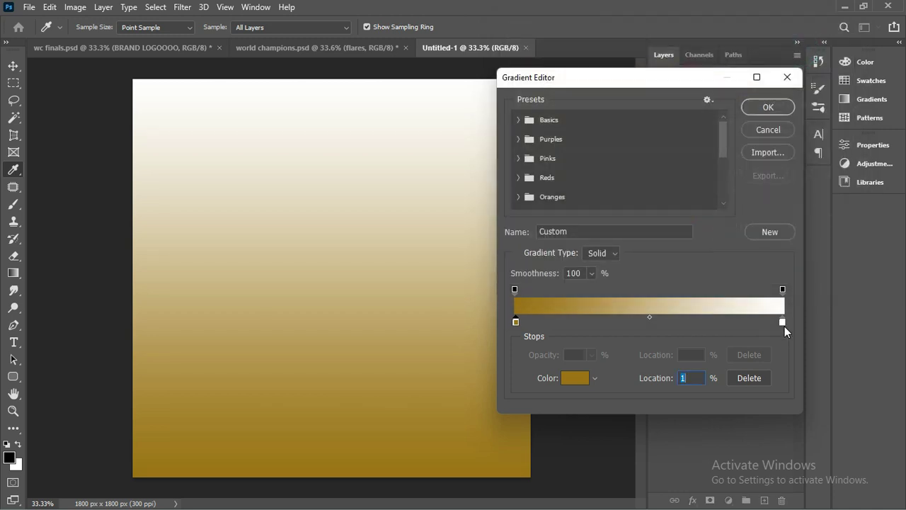
Set the right colour stop to yellow #dbd52a and accept the gradient
click(784, 323)
click(575, 379)
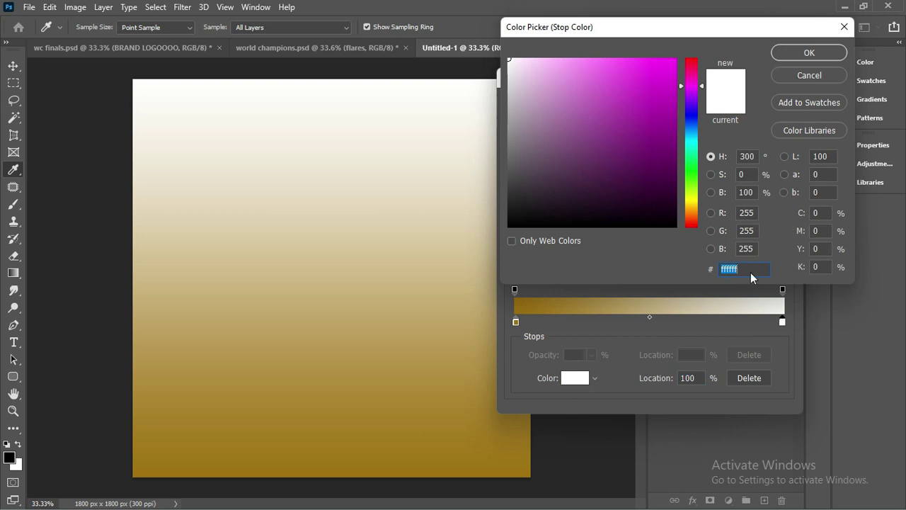
text(dbd52a)
click(738, 316)
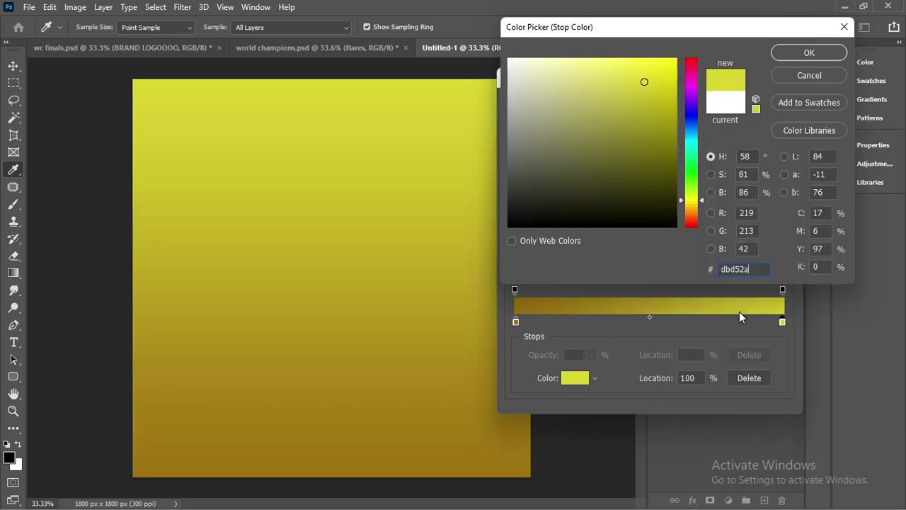
click(810, 53)
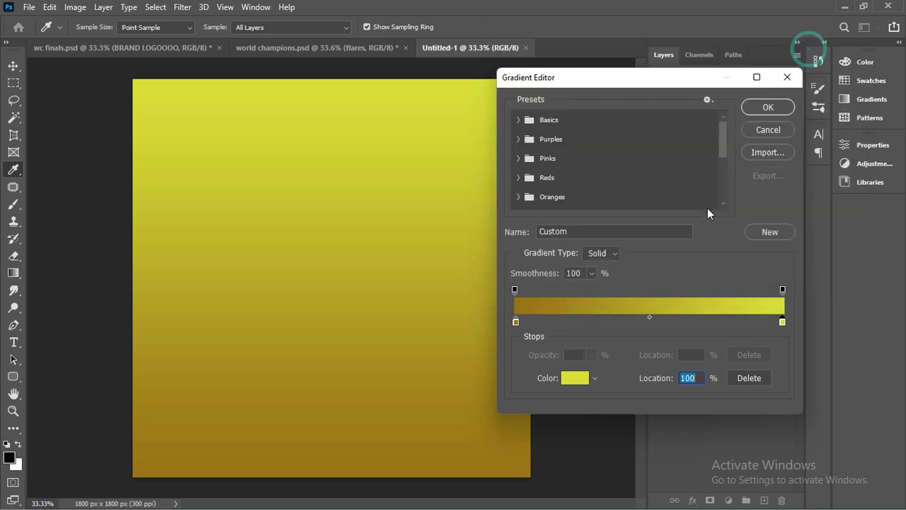
click(779, 108)
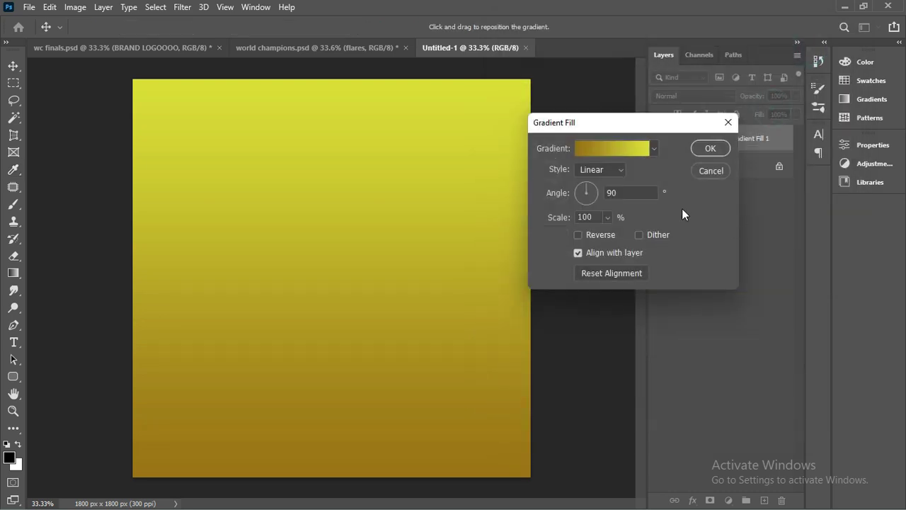
Make the gradient fill Radial and commit the layer
click(620, 170)
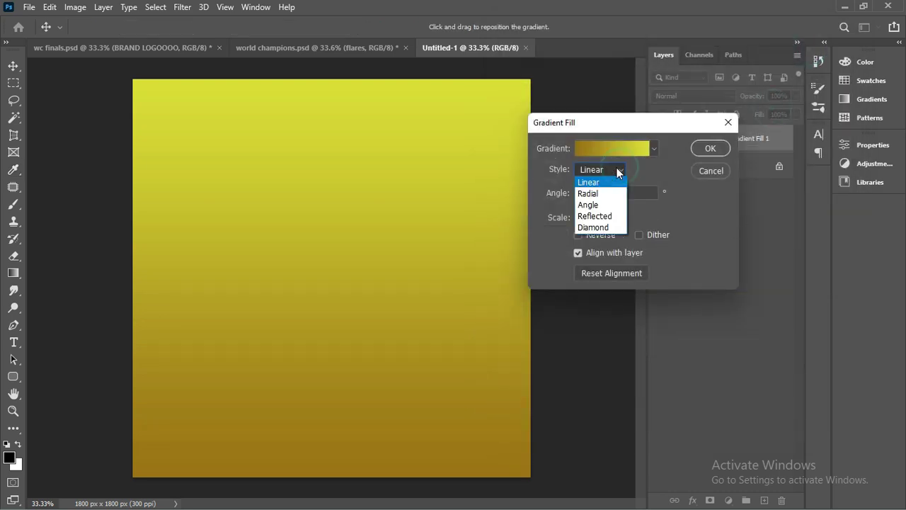
click(599, 195)
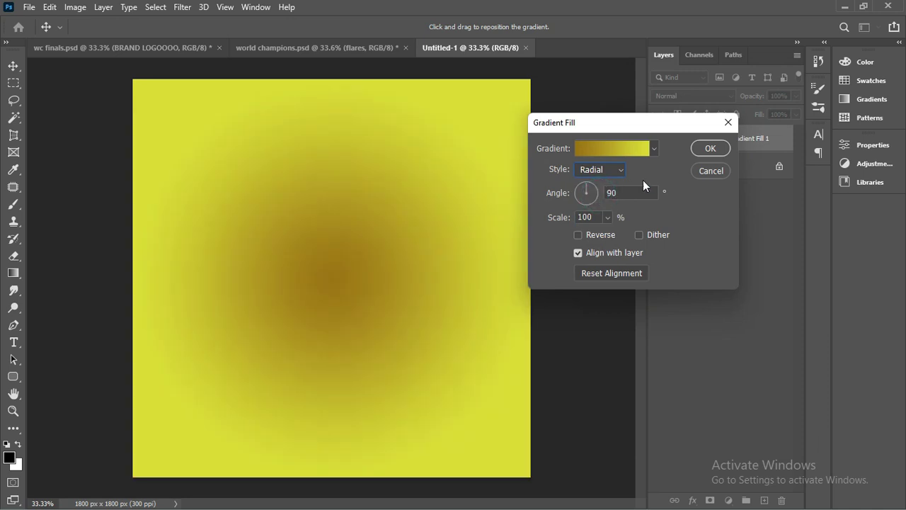
click(707, 148)
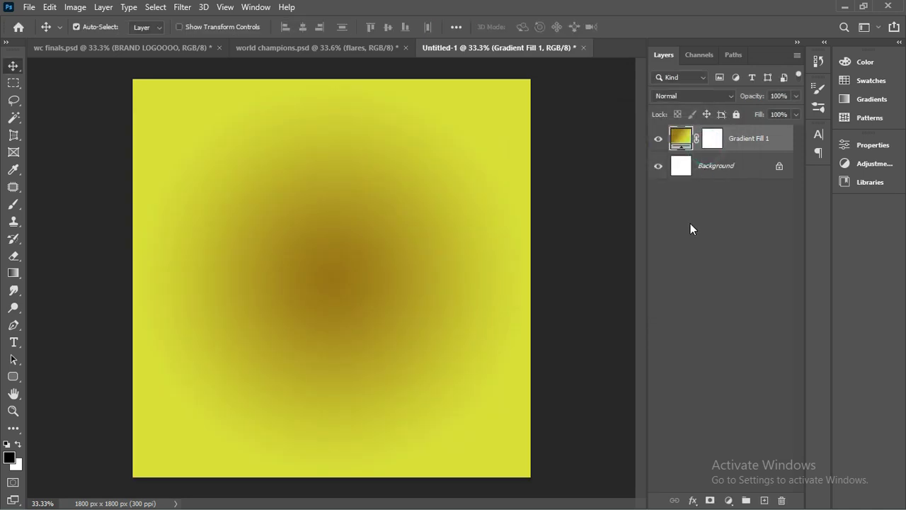
Embed the trophy-celebration photo, shrink it and position it in the upper centre
click(29, 8)
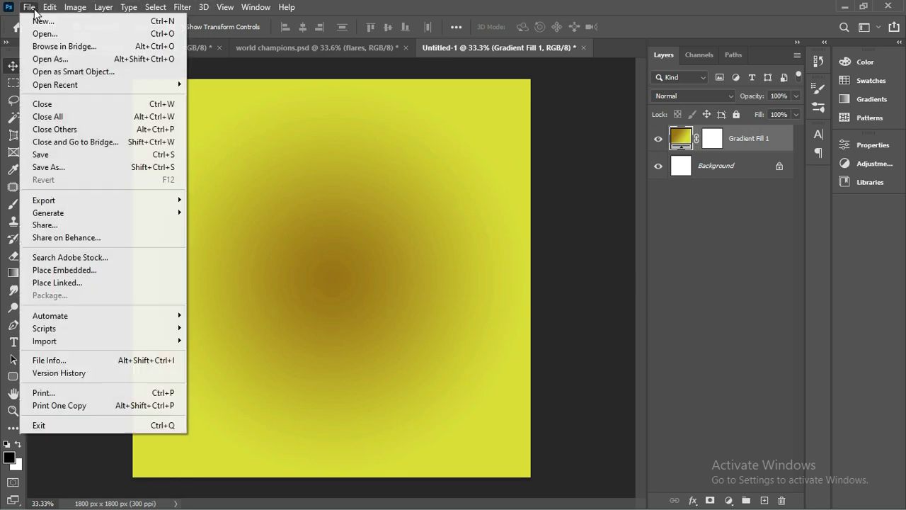
click(76, 270)
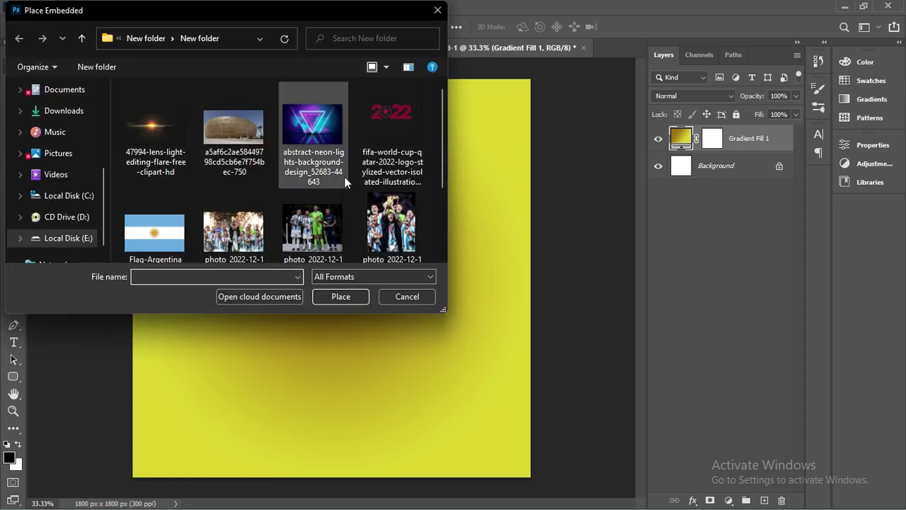
click(392, 220)
double_click(392, 211)
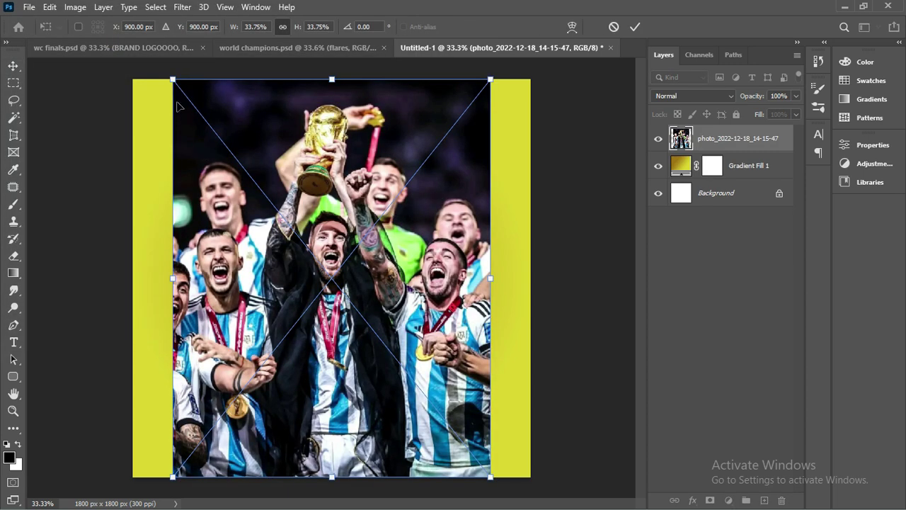
drag(172, 77, 323, 290)
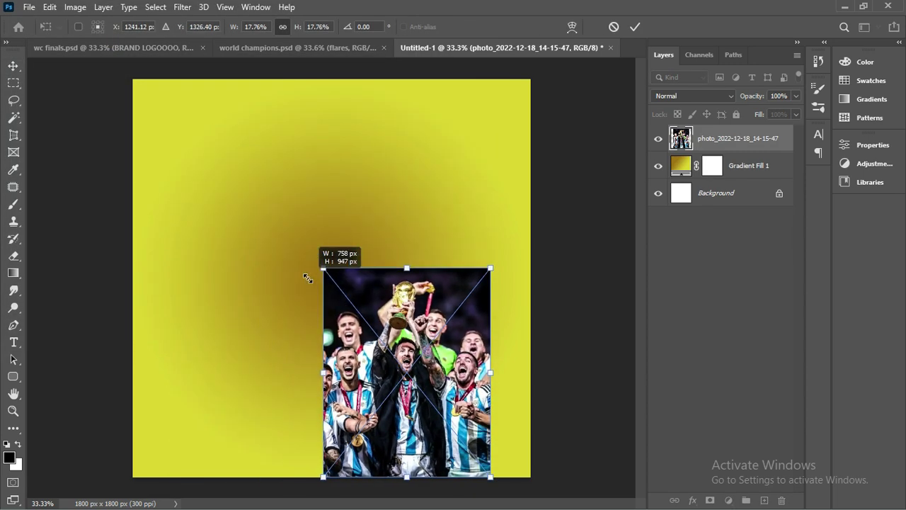
drag(397, 368, 327, 214)
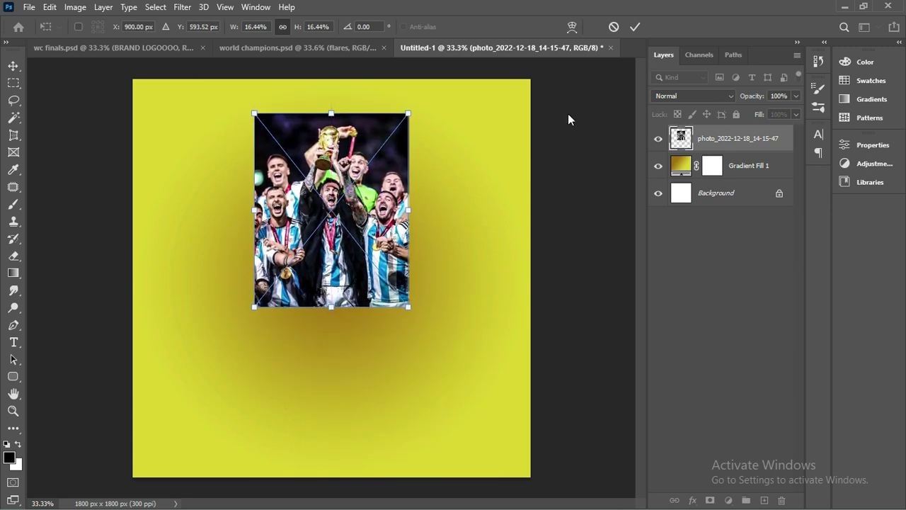
key(Return)
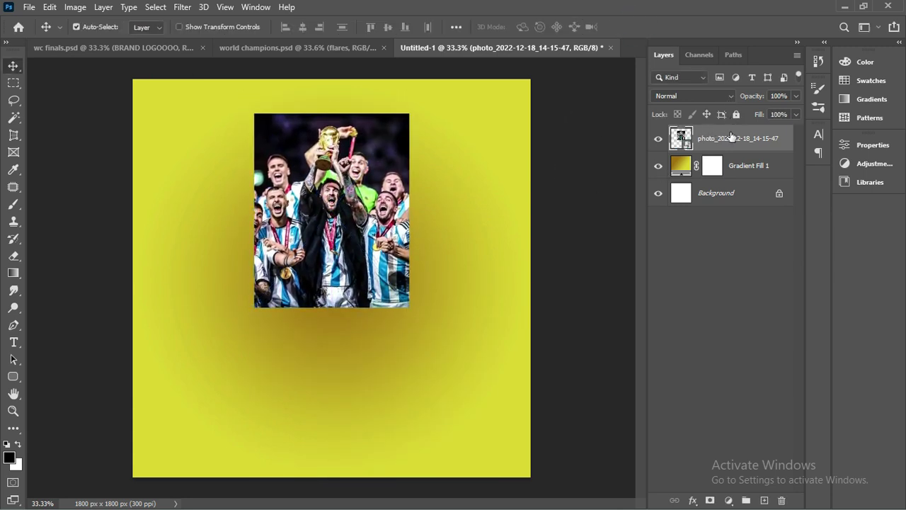
click(729, 96)
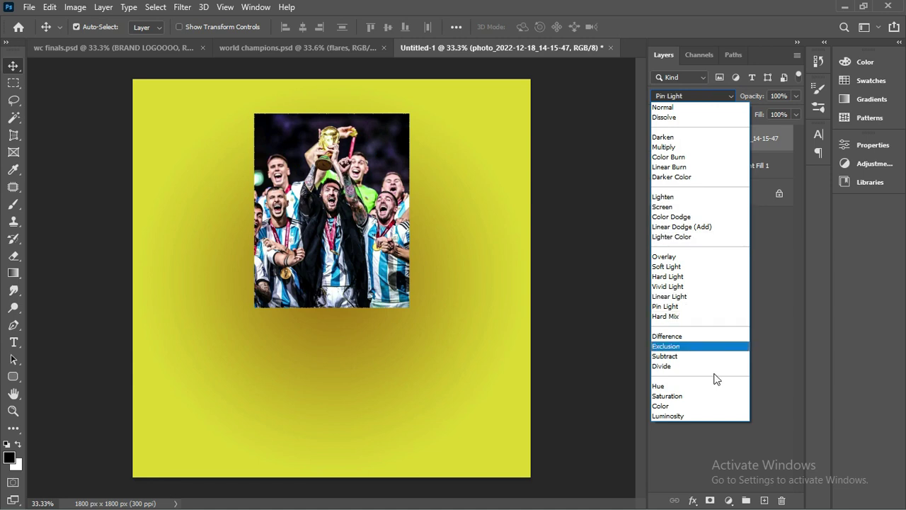
Set the trophy photo to Luminosity blending and add a layer mask
click(666, 416)
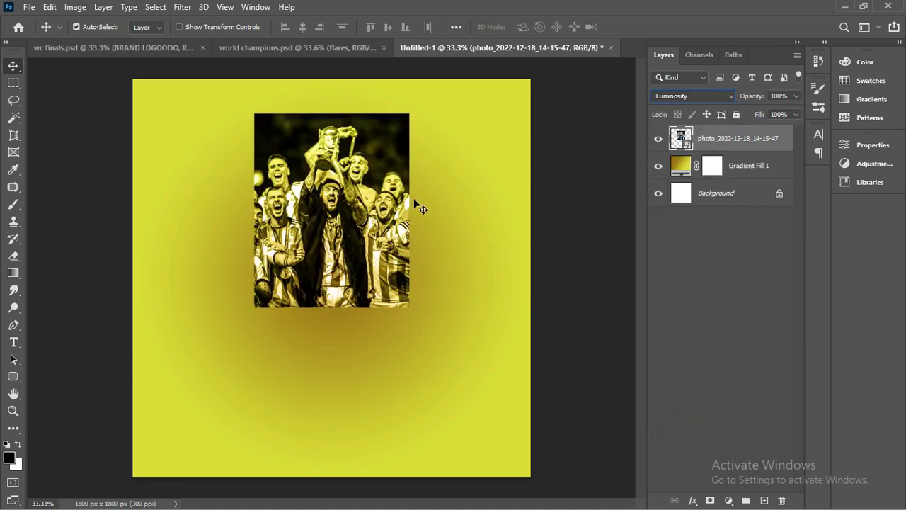
click(711, 501)
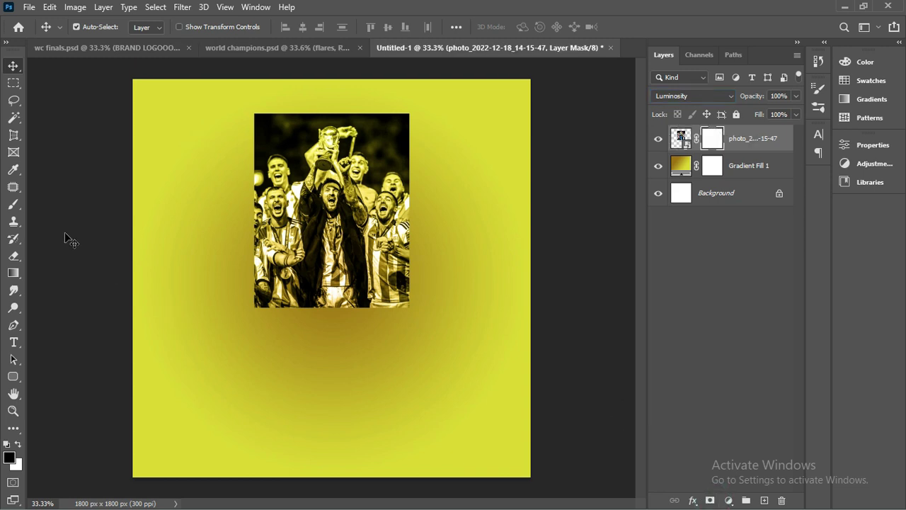
Paint black with a soft round brush on the mask to fade the photo's bottom and left edges
click(14, 205)
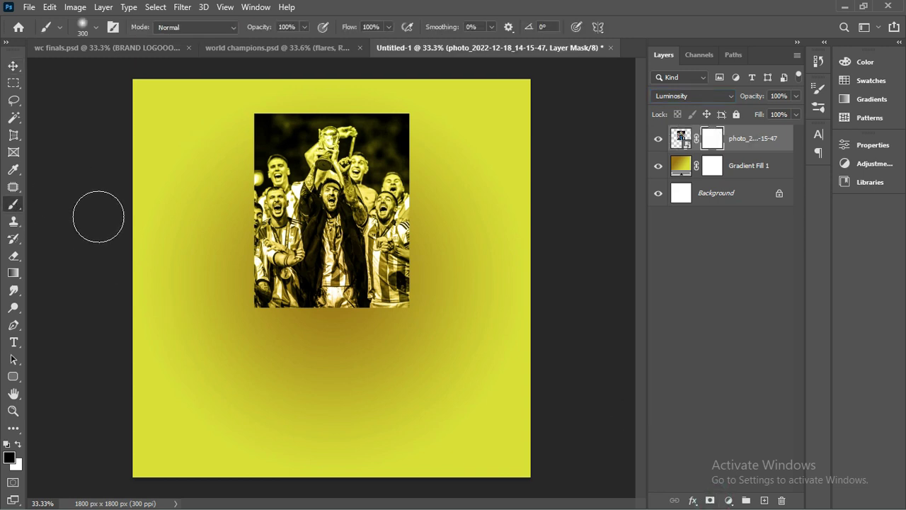
click(97, 30)
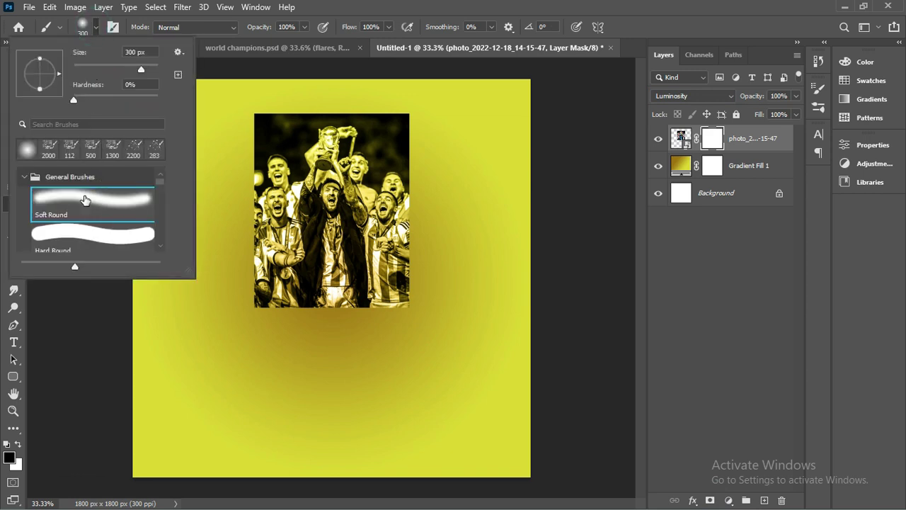
click(410, 305)
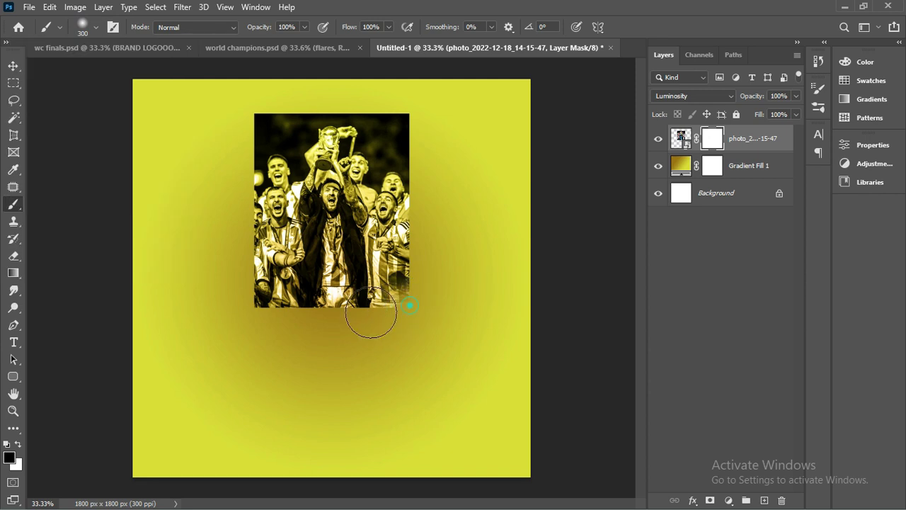
drag(371, 313, 237, 318)
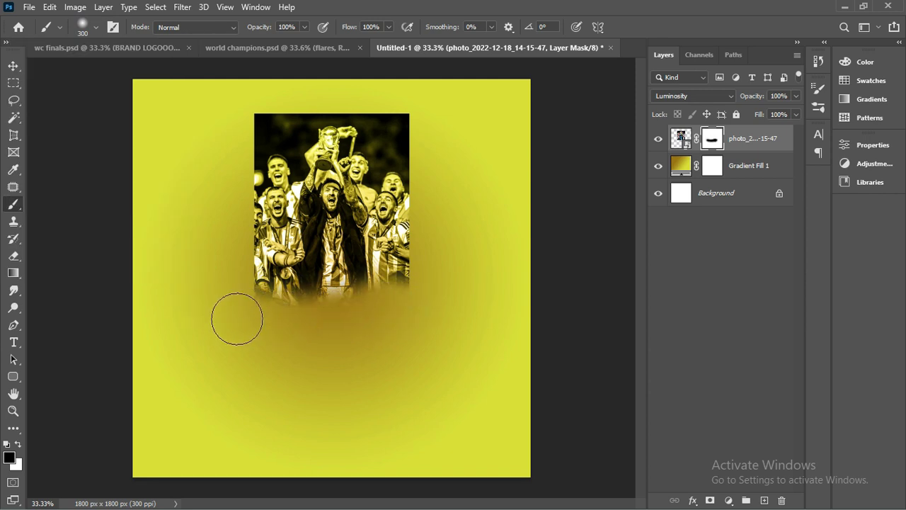
mouse_move(227, 259)
mouse_down()
mouse_move(235, 138)
mouse_move(297, 91)
mouse_move(427, 95)
mouse_move(442, 156)
mouse_move(439, 239)
mouse_move(435, 214)
mouse_up()
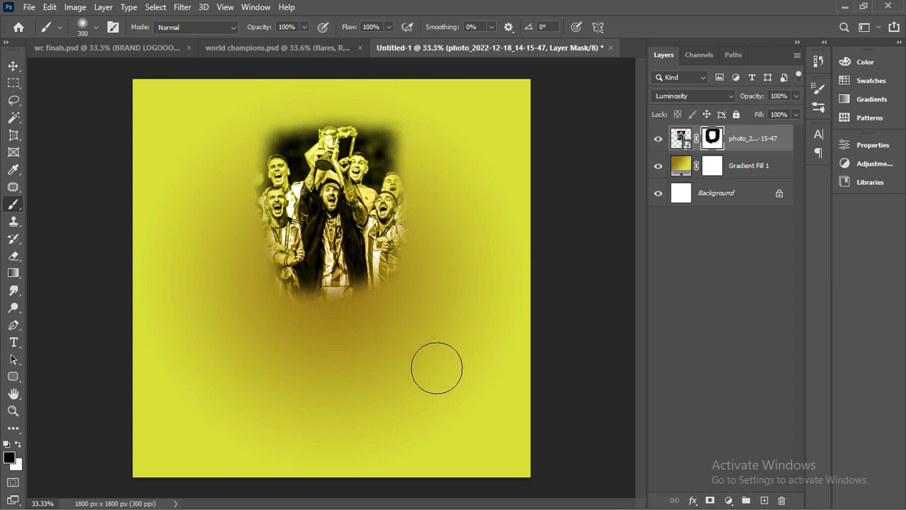
click(29, 7)
click(81, 269)
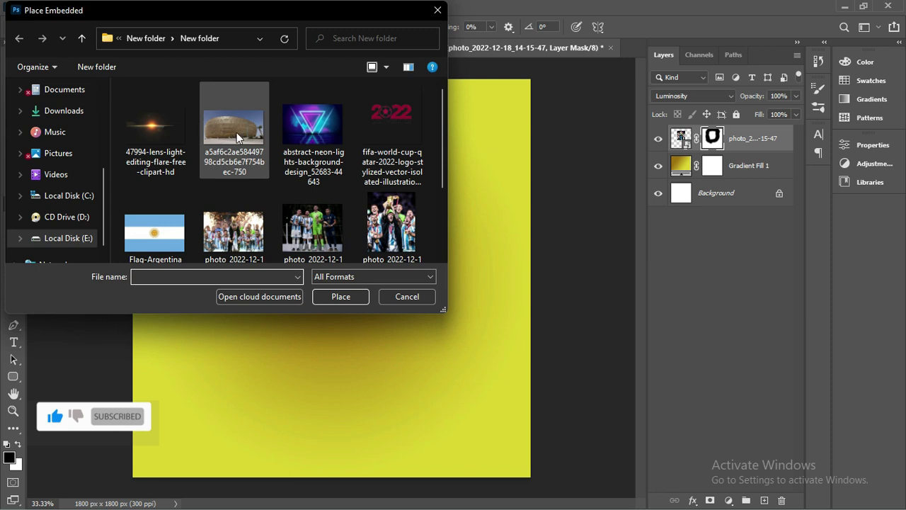
Embed the stadium image and stretch it across the canvas width
double_click(237, 133)
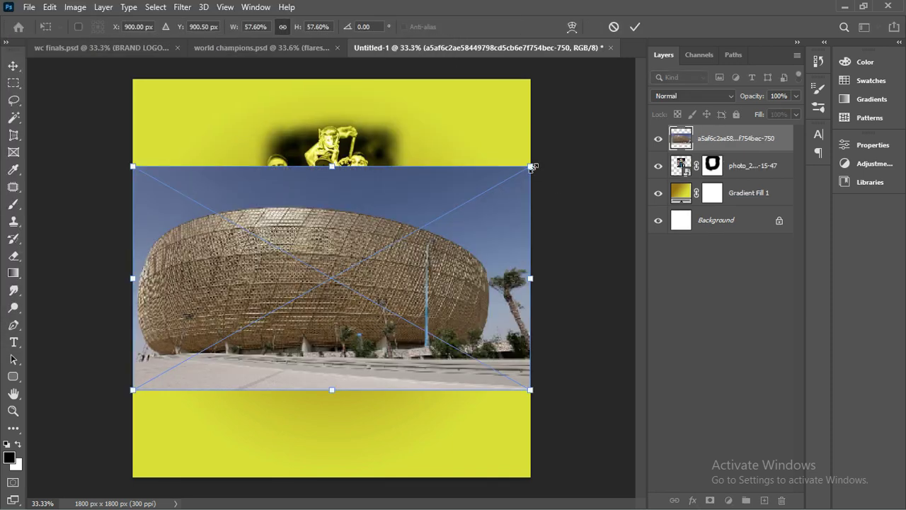
drag(533, 168, 564, 147)
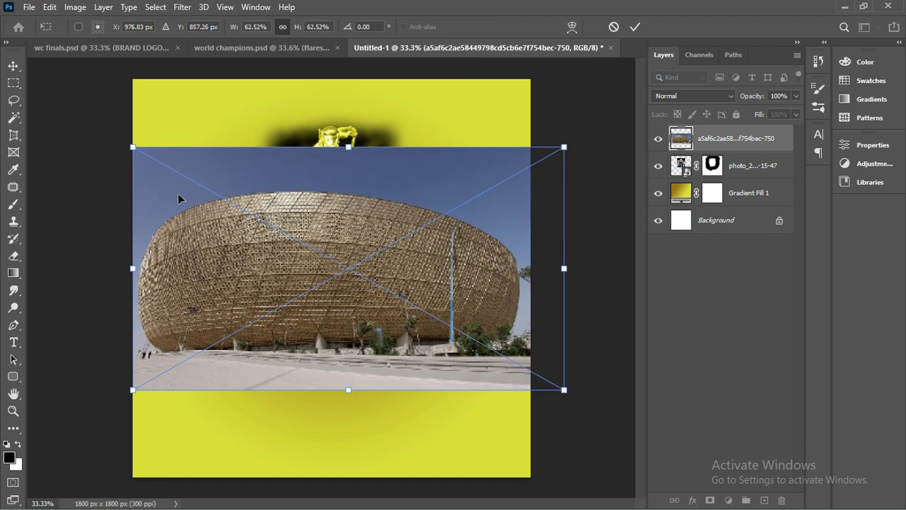
drag(133, 146, 118, 137)
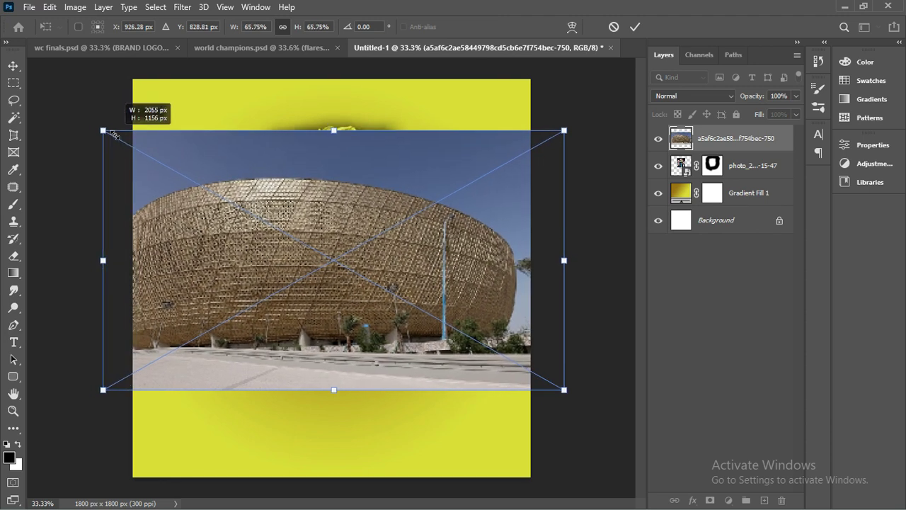
drag(260, 243, 277, 257)
key(Return)
Move the stadium layer below the trophy photo and raise it about 70 px
drag(737, 139, 719, 170)
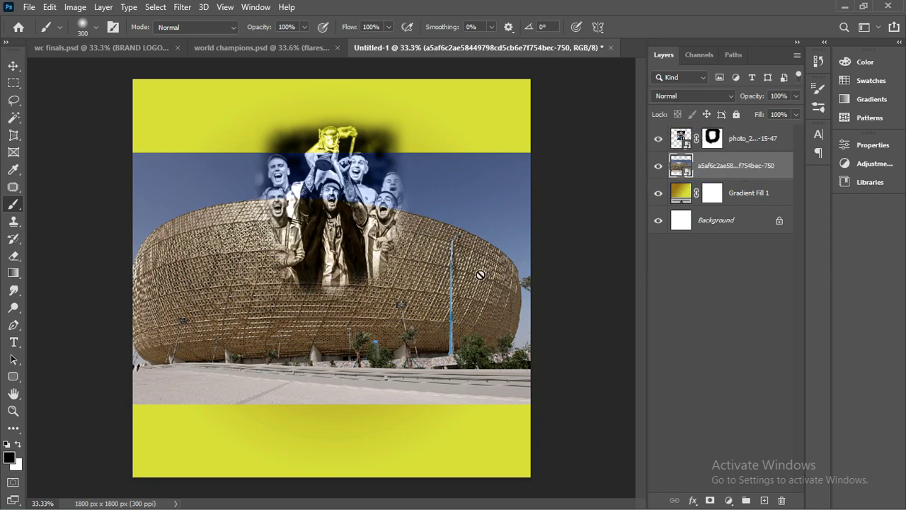
key(v)
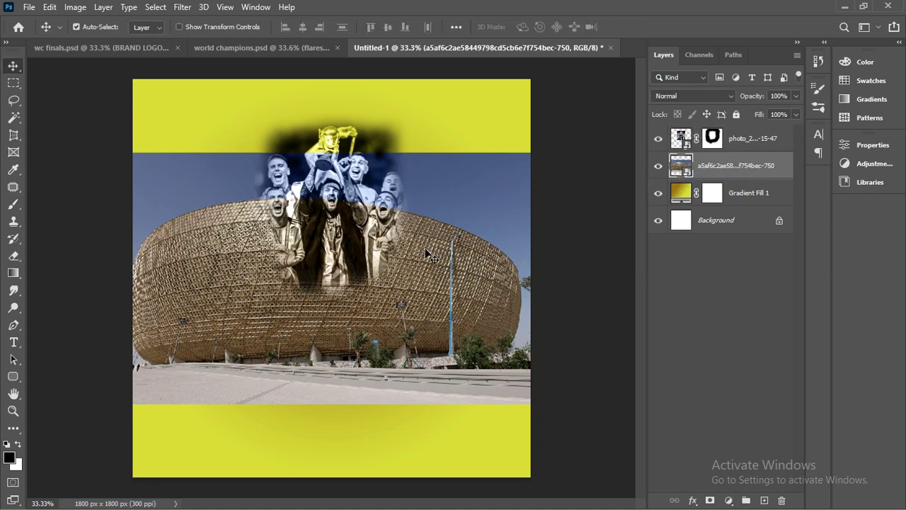
drag(425, 251, 428, 205)
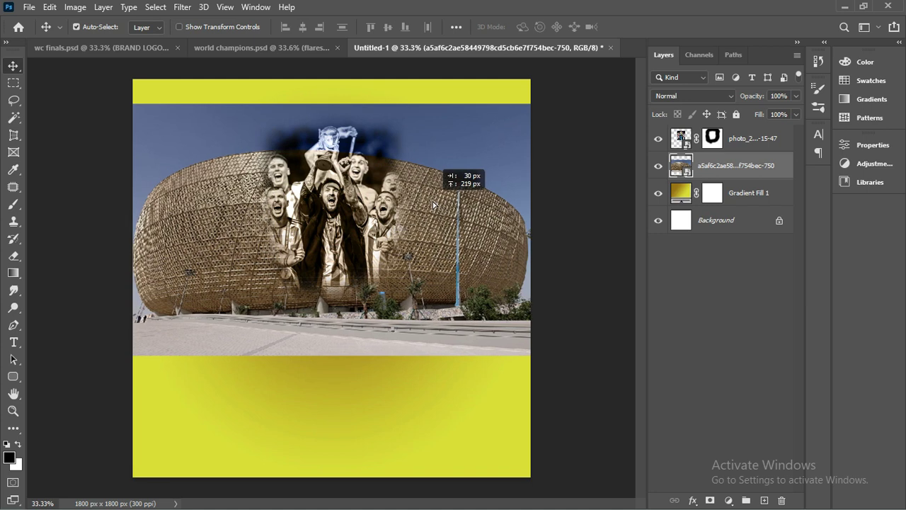
drag(428, 205, 436, 202)
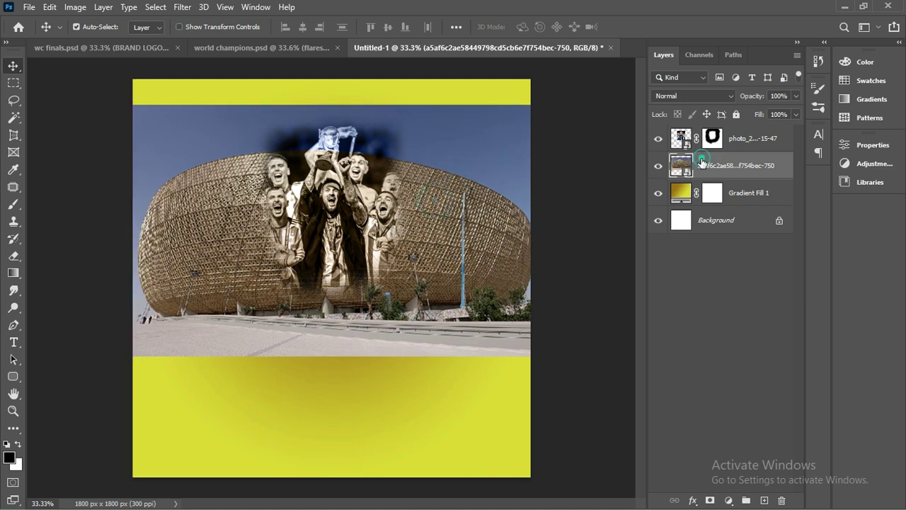
Rasterize the stadium layer and apply Remove Background from the Properties panel
right_click(706, 169)
click(739, 266)
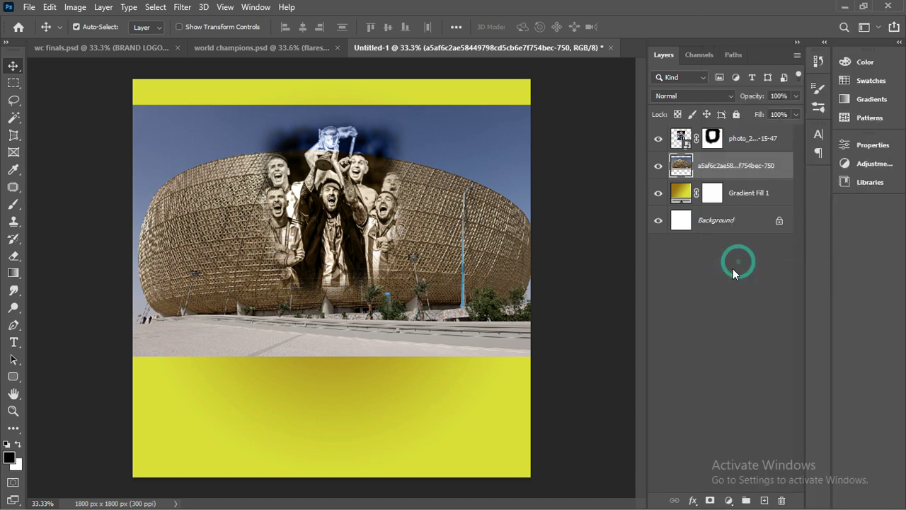
click(253, 7)
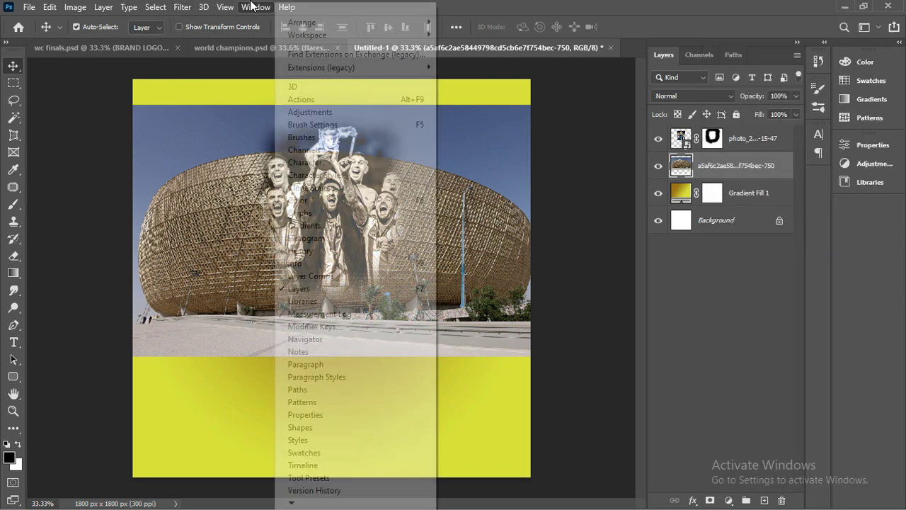
click(318, 415)
scroll(730, 276, down, 2)
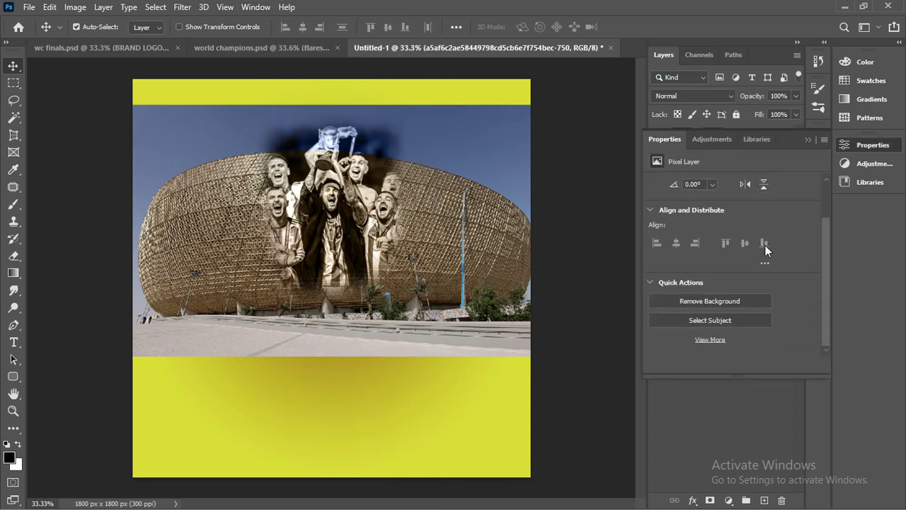
click(715, 302)
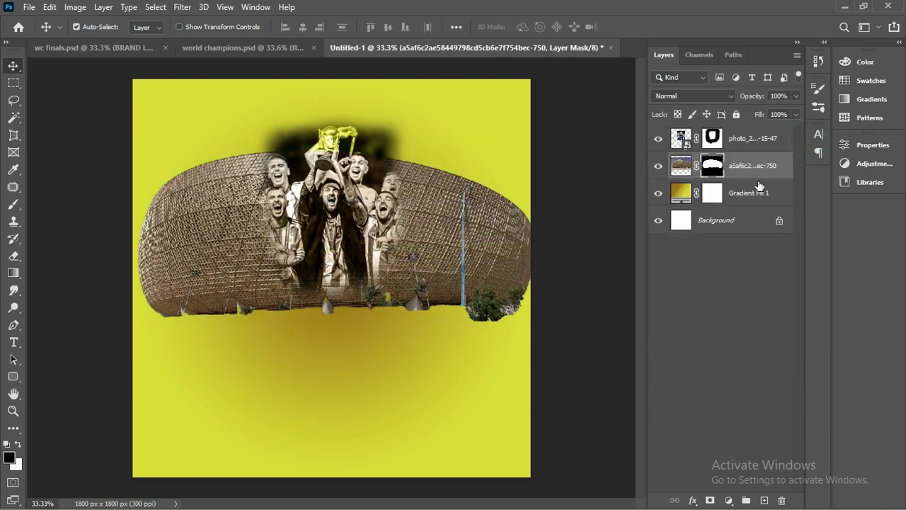
Paint out the stadium's lower area on its mask, set it to Overlay, and reposition it
click(15, 205)
mouse_move(449, 323)
mouse_down()
mouse_move(521, 303)
mouse_move(310, 331)
mouse_move(202, 333)
mouse_move(162, 313)
mouse_move(449, 314)
mouse_move(404, 307)
mouse_move(184, 324)
mouse_up()
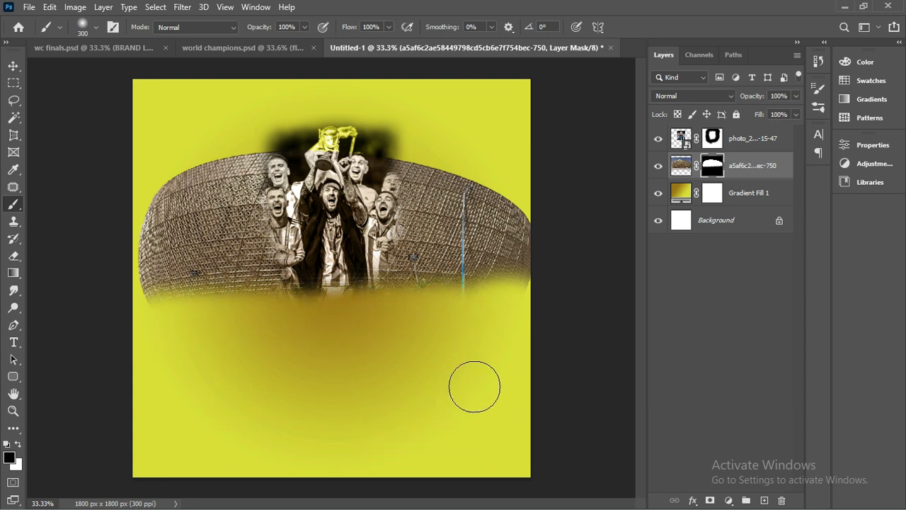
click(710, 94)
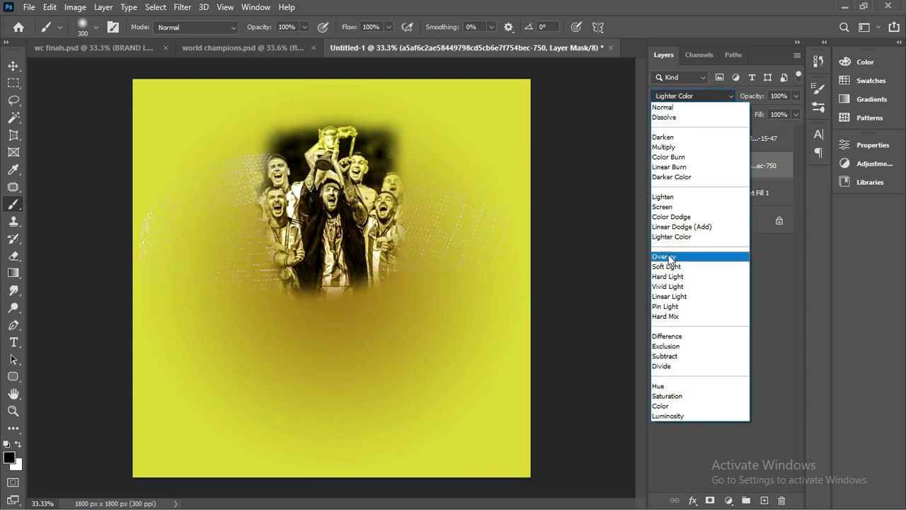
click(669, 256)
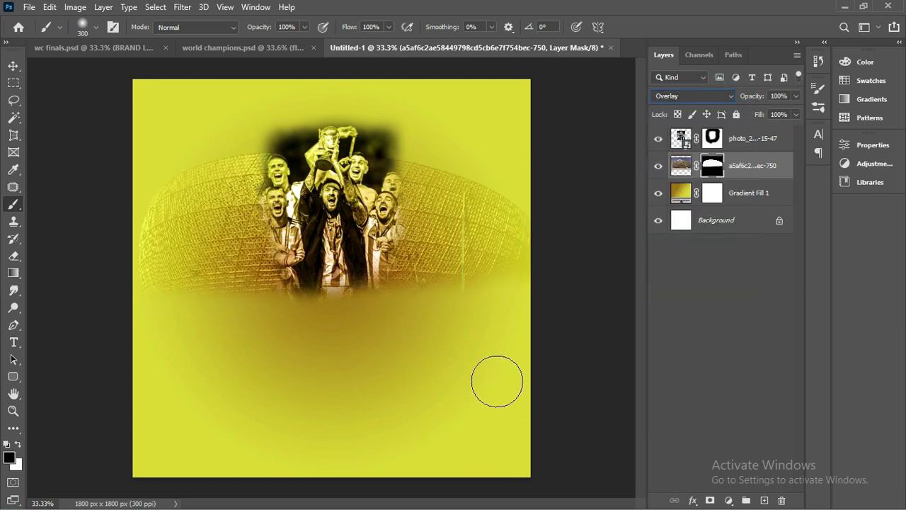
key(v)
mouse_move(425, 247)
mouse_down()
mouse_move(435, 213)
mouse_move(434, 255)
mouse_up()
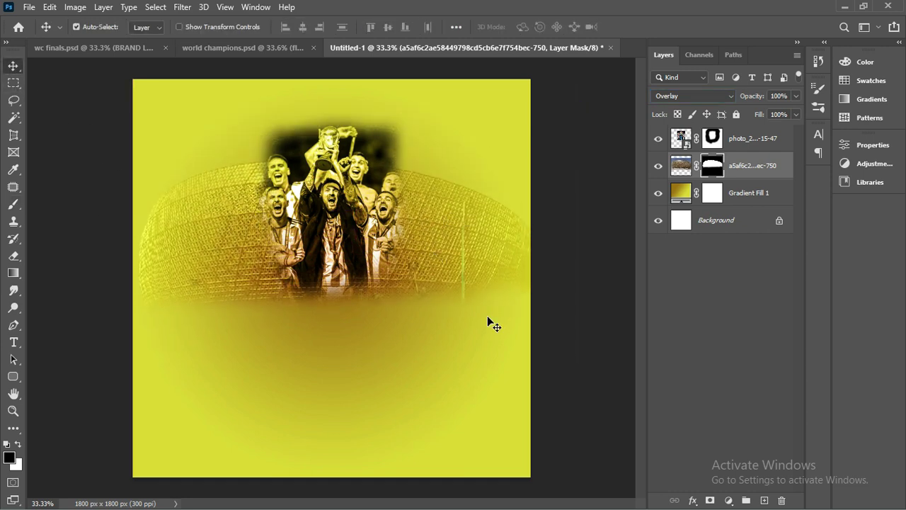
click(29, 7)
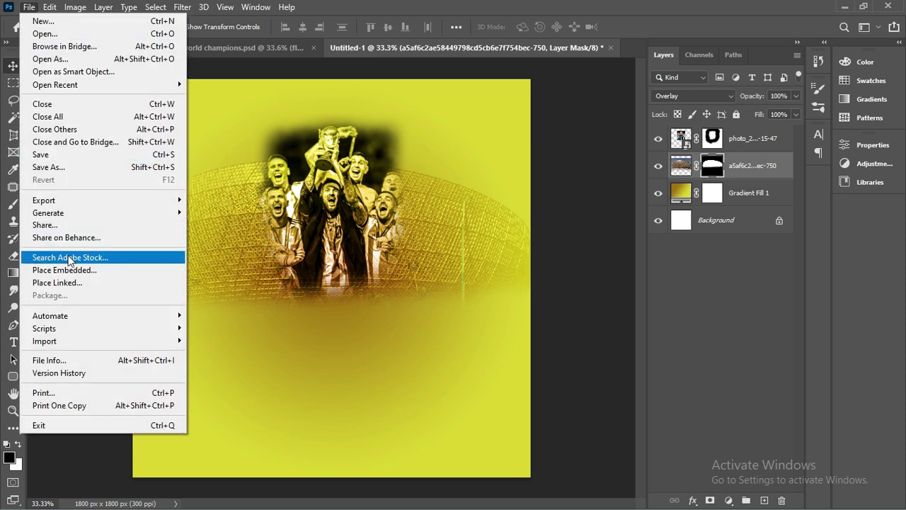
Embed photo_2022-12-18_14-15-50 and position it on the canvas
click(67, 270)
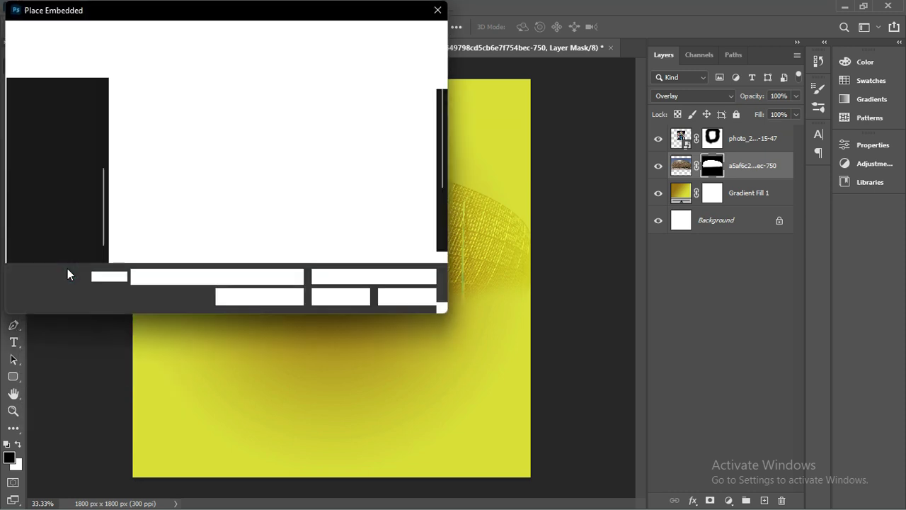
scroll(279, 197, down, 3)
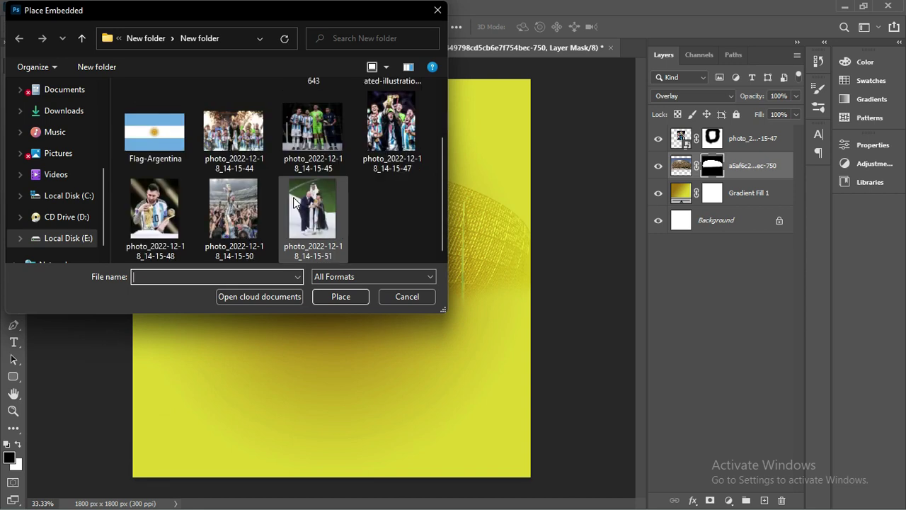
double_click(231, 203)
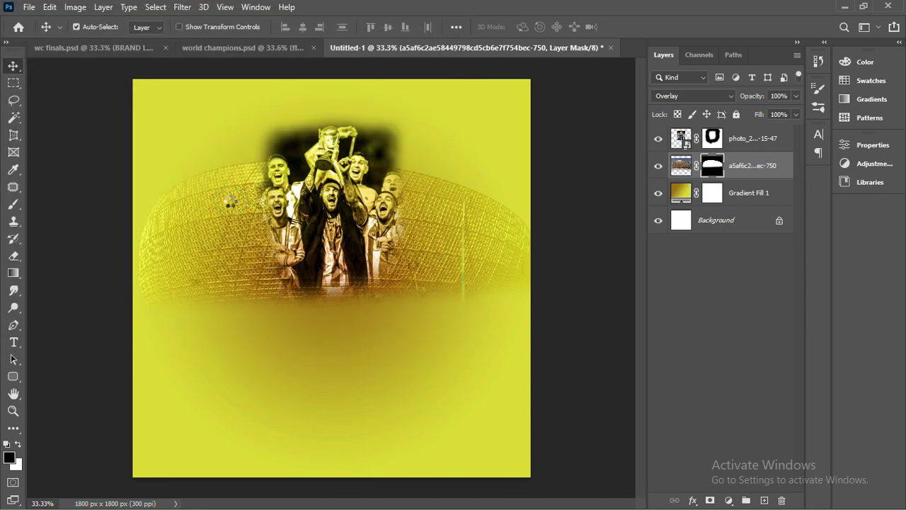
mouse_move(430, 226)
mouse_down()
mouse_move(472, 284)
mouse_move(483, 271)
mouse_up()
drag(417, 270, 398, 261)
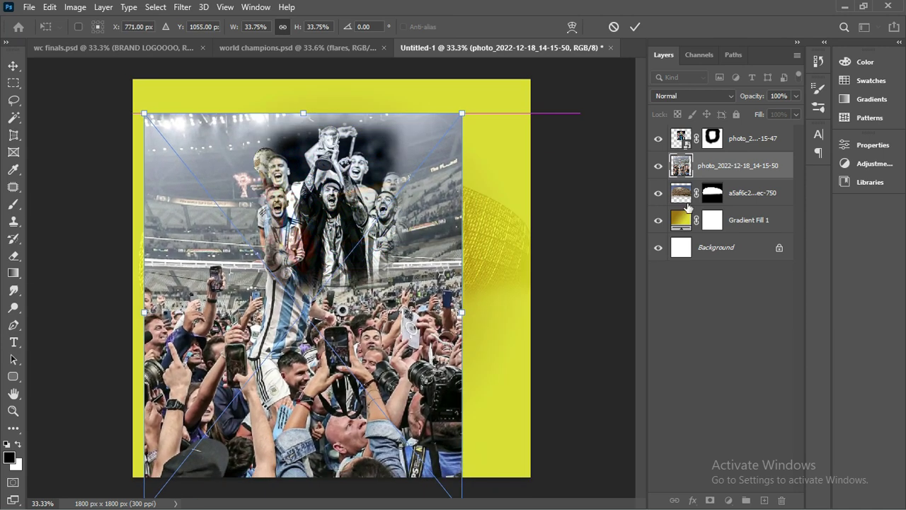
Hide the trophy photo and stadium layers, then nudge the new photo up and right
click(659, 139)
click(659, 192)
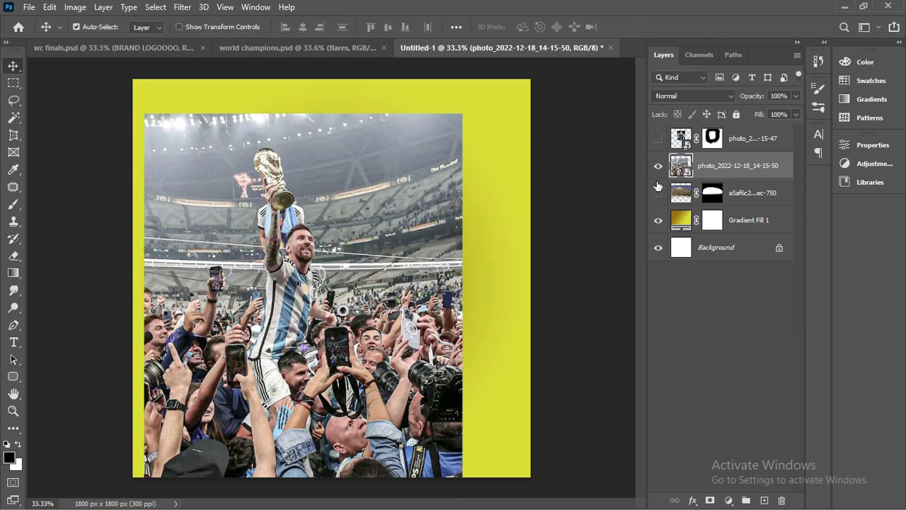
drag(358, 258, 386, 237)
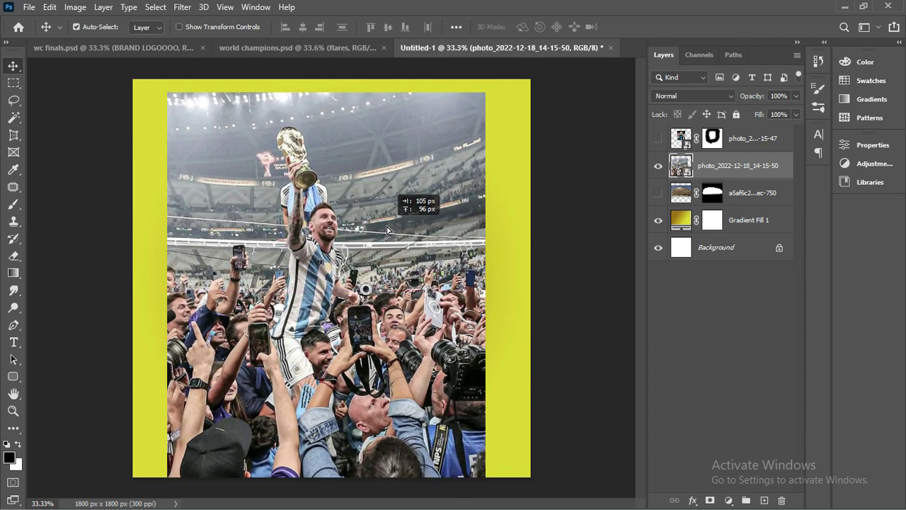
right_click(741, 167)
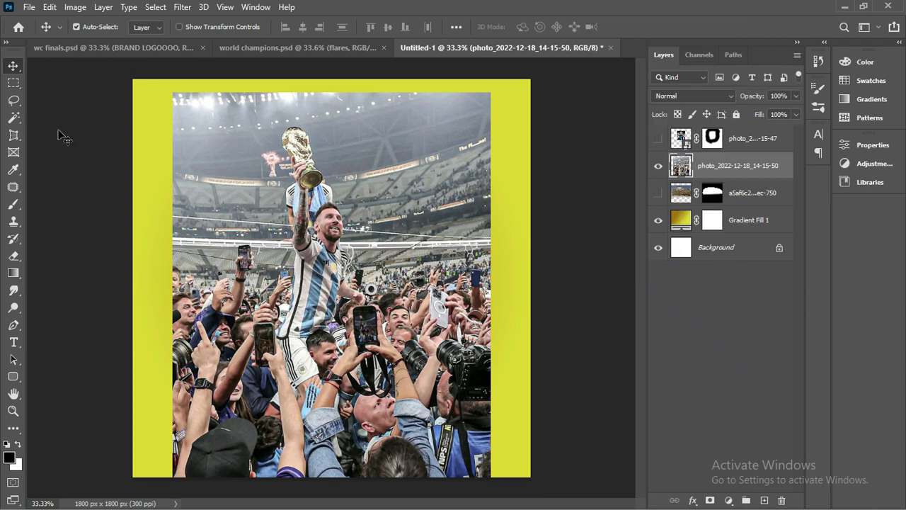
click(12, 83)
Select a rectangle of the stadium photo, shift it up and right, and copy it to Layer 1
drag(173, 95, 493, 412)
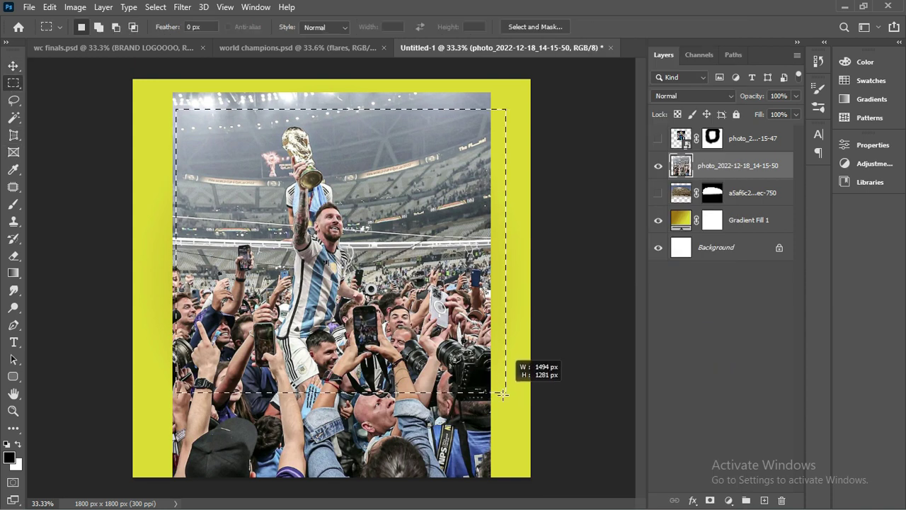
drag(324, 314, 326, 312)
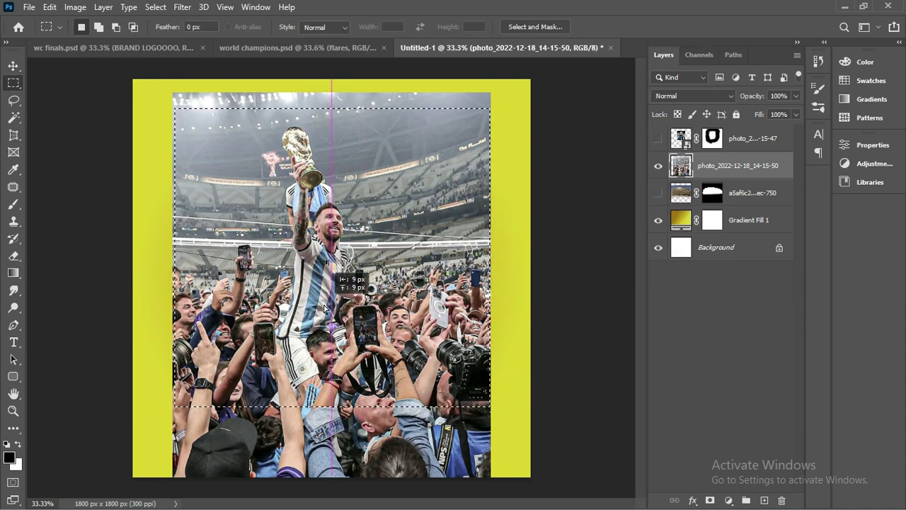
key(v)
drag(310, 388, 402, 327)
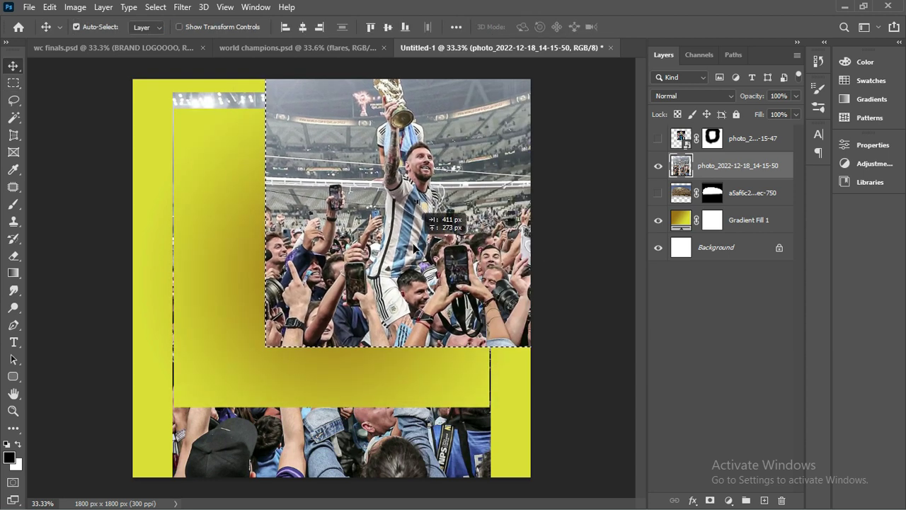
drag(417, 265, 336, 293)
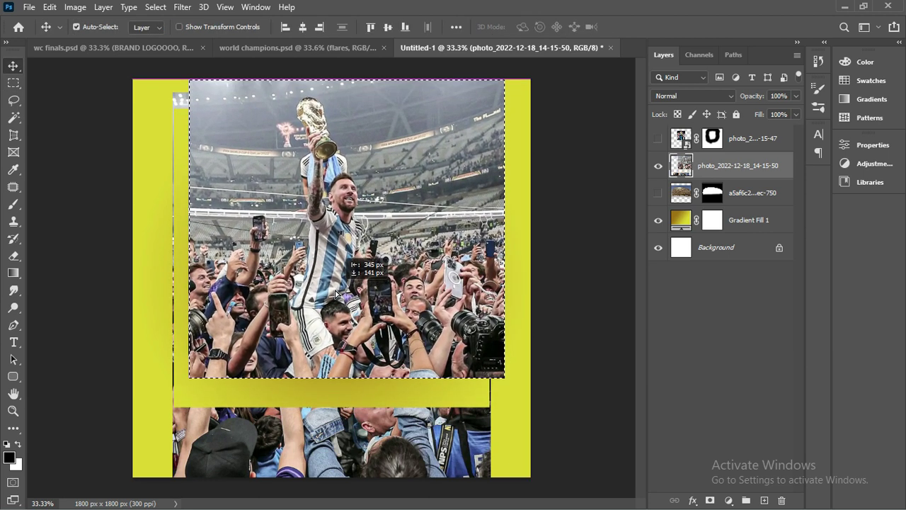
drag(341, 289, 345, 285)
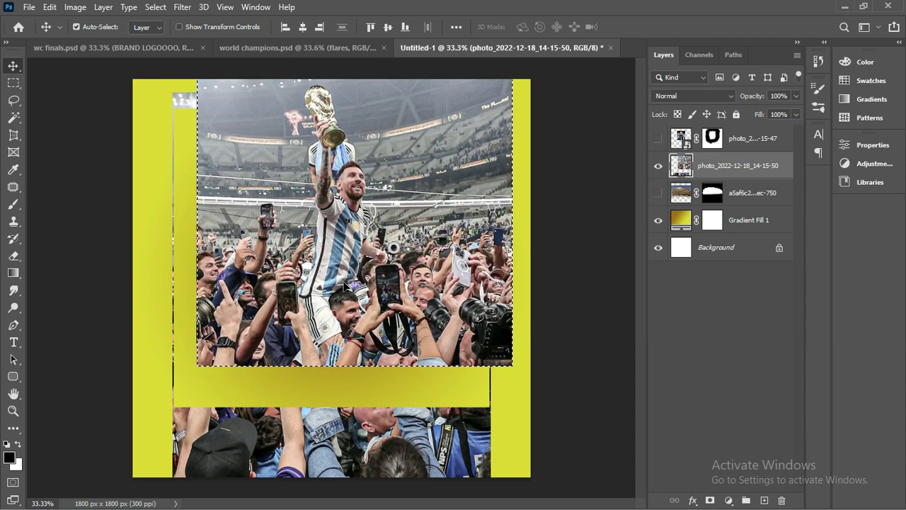
key(ctrl+j)
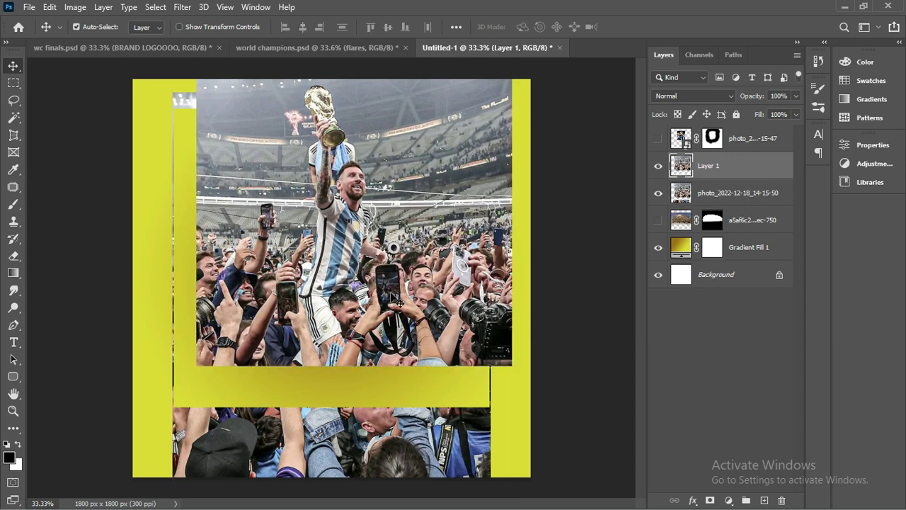
click(760, 196)
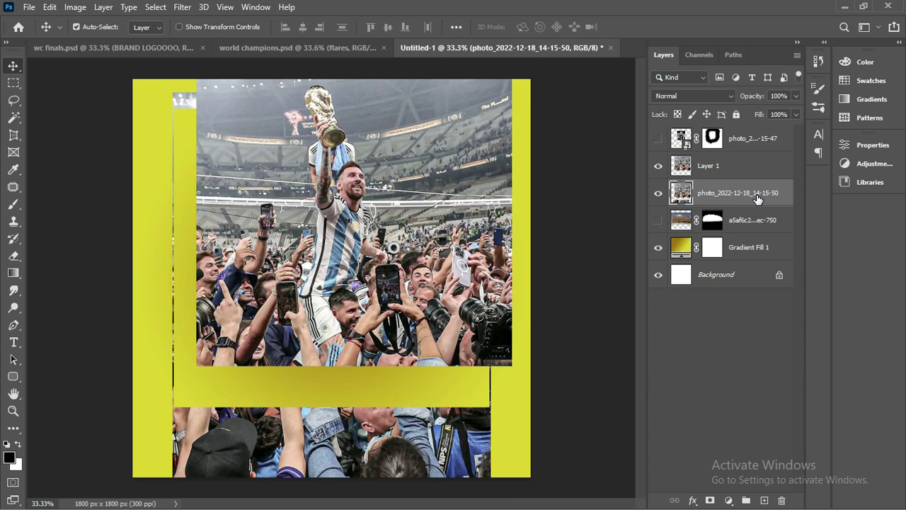
Delete the original photo layer, reposition Layer 1 and show the yellow stadium dome graphic
key(Delete)
drag(417, 181, 370, 255)
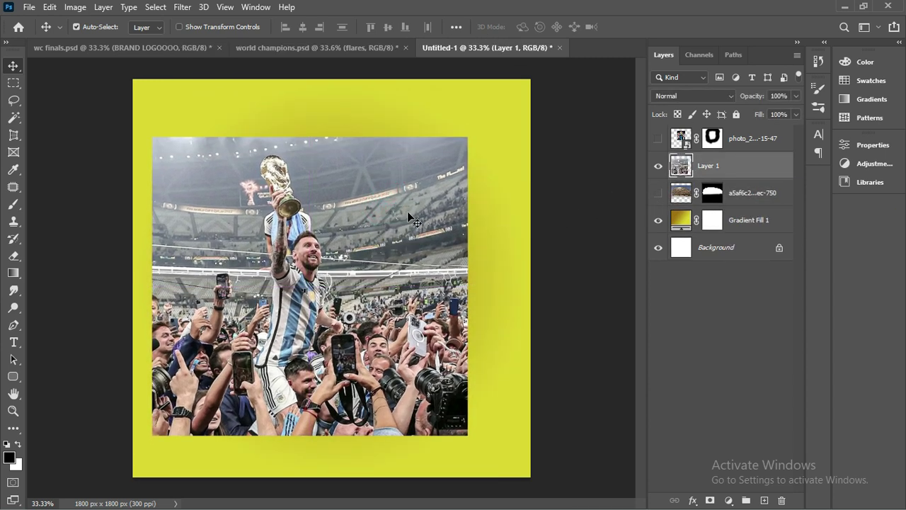
drag(408, 211, 428, 211)
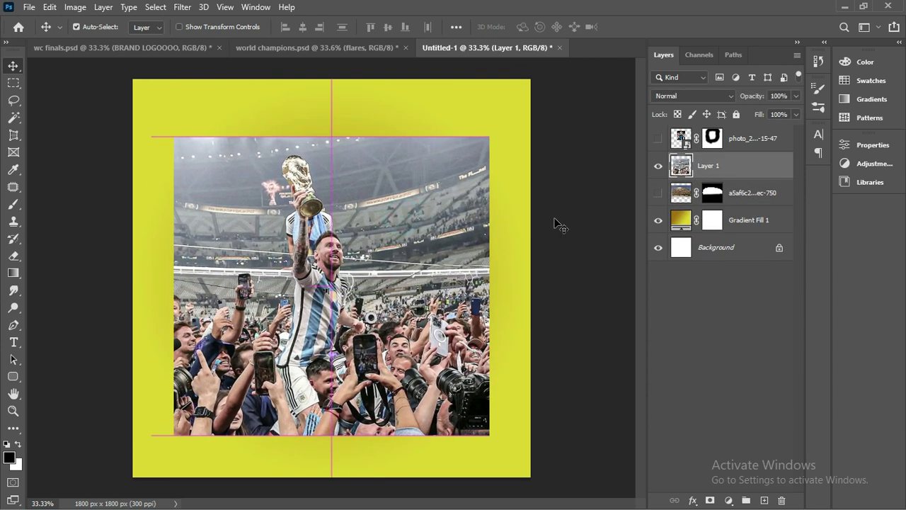
click(659, 191)
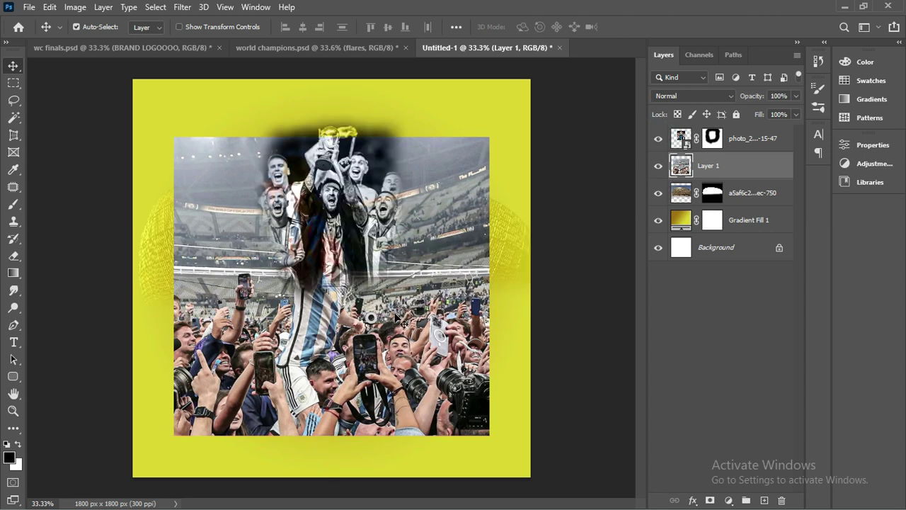
drag(406, 286, 386, 345)
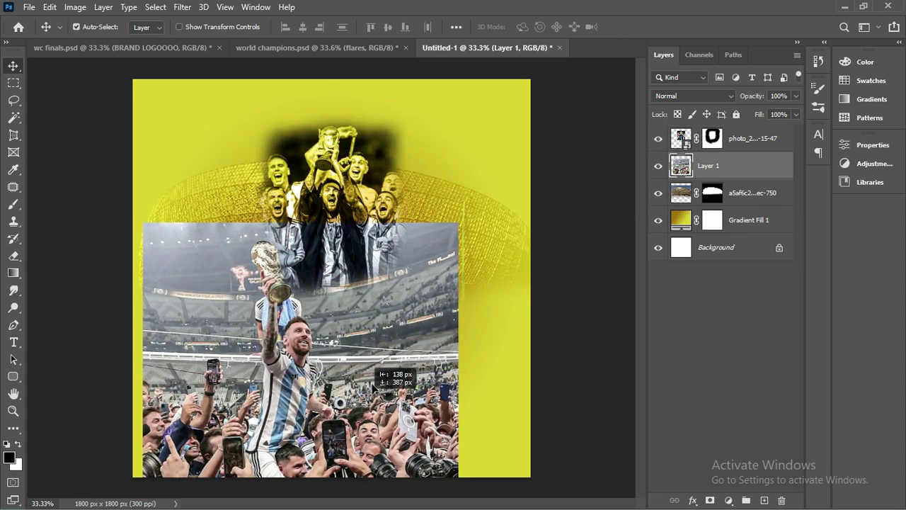
Scale Layer 1 to about 127%, place it over the lower canvas and stack it on top
key(ctrl+t)
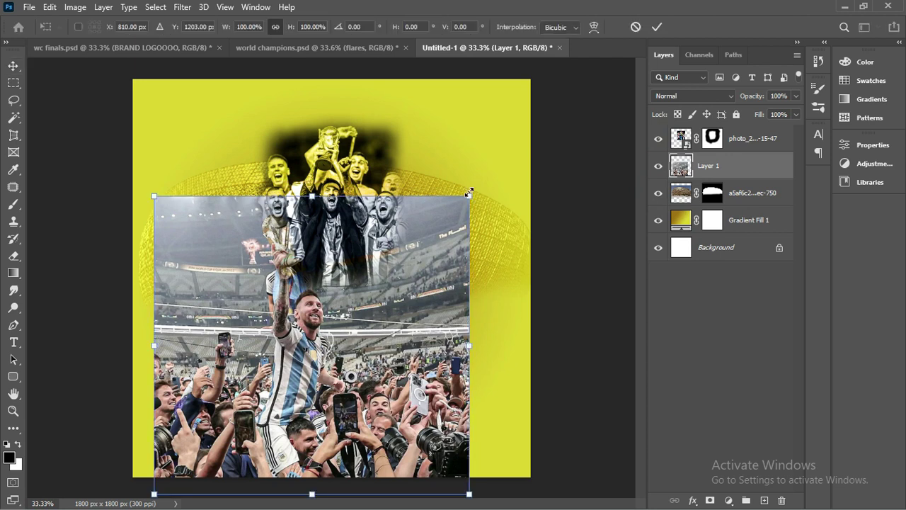
drag(469, 197, 554, 115)
drag(427, 309, 406, 404)
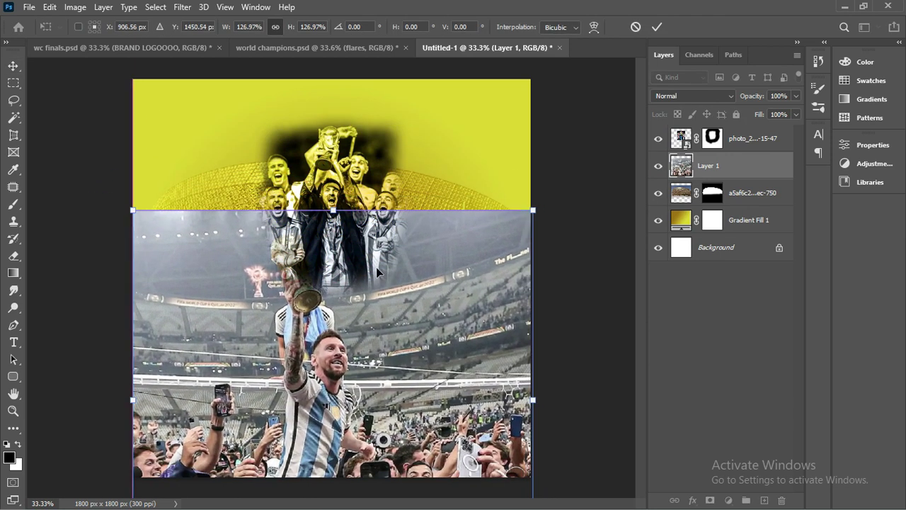
key(Return)
drag(374, 139, 374, 111)
drag(439, 307, 445, 333)
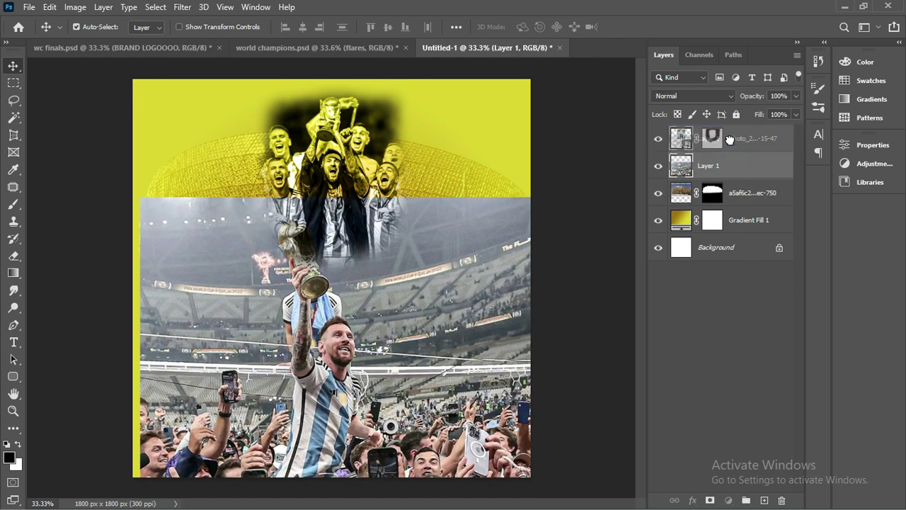
drag(733, 168, 735, 132)
drag(423, 332, 415, 328)
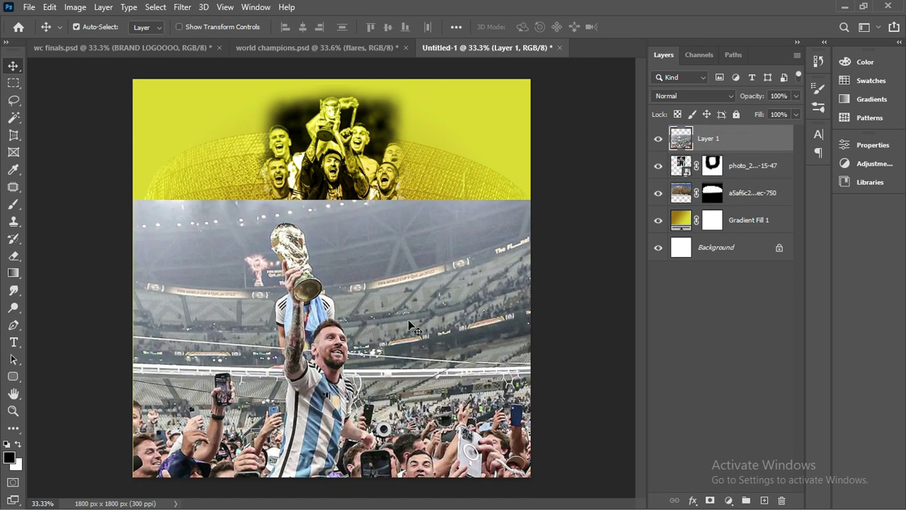
Set Layer 1 to Luminosity blend mode, nudge it down, and add a layer mask
click(721, 94)
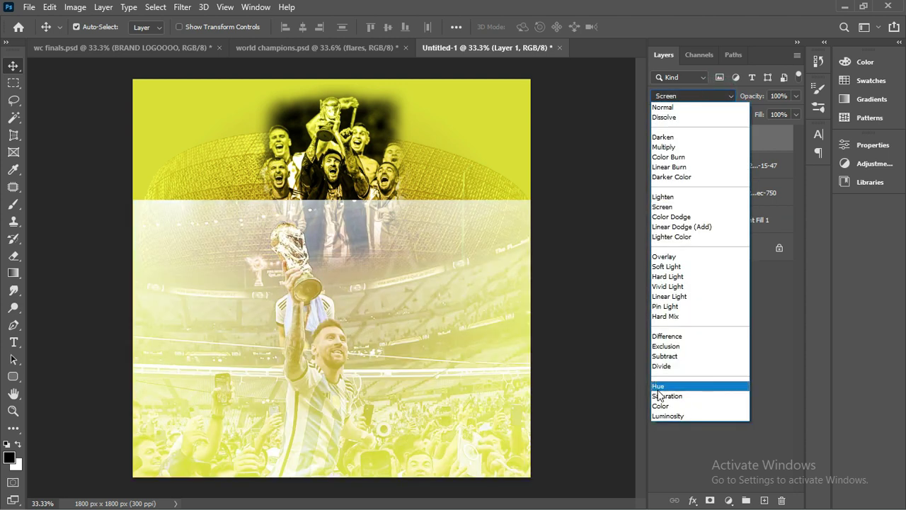
click(669, 415)
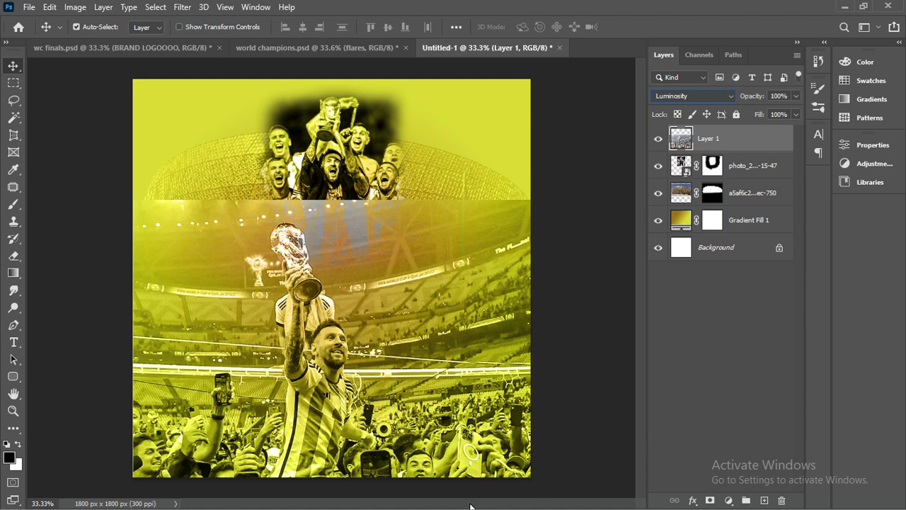
drag(395, 416, 395, 420)
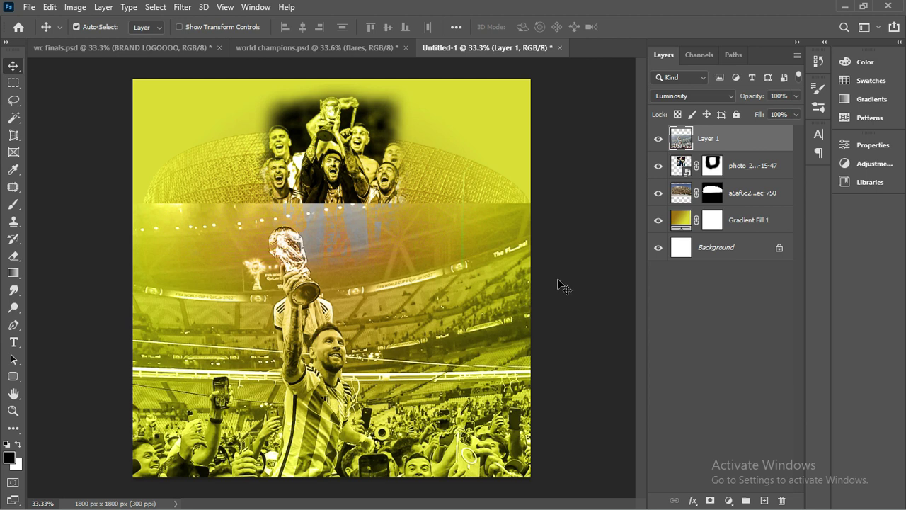
click(711, 500)
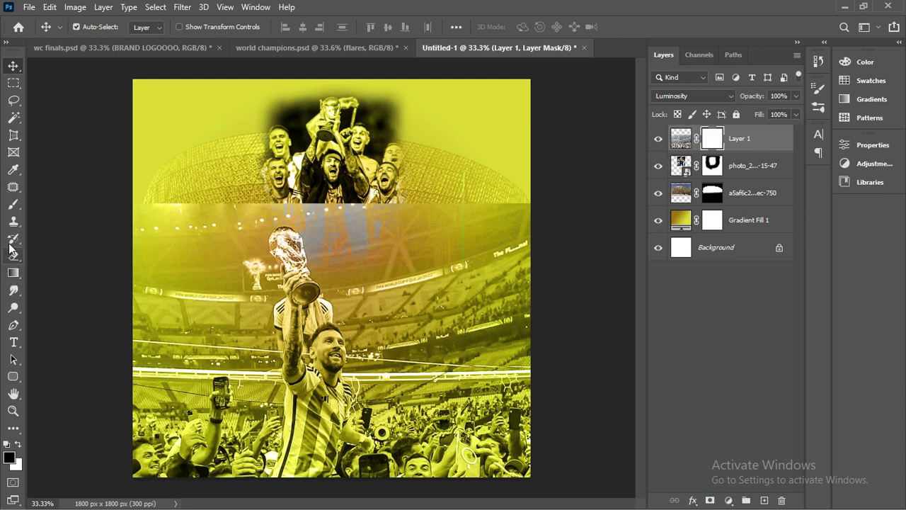
Paint black with a 600 px brush along the mask's top edge to fade the stadium photo
click(11, 207)
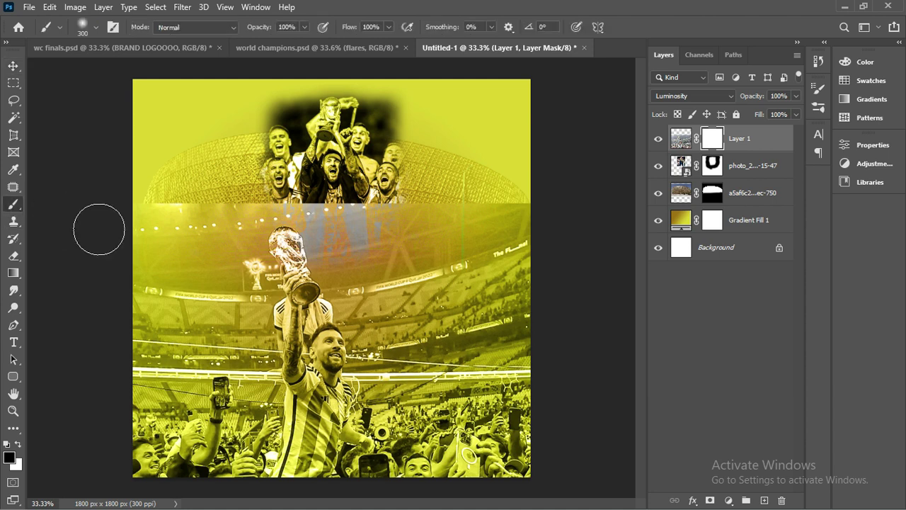
key(bracketright)
key(bracketright)
key(bracketright)
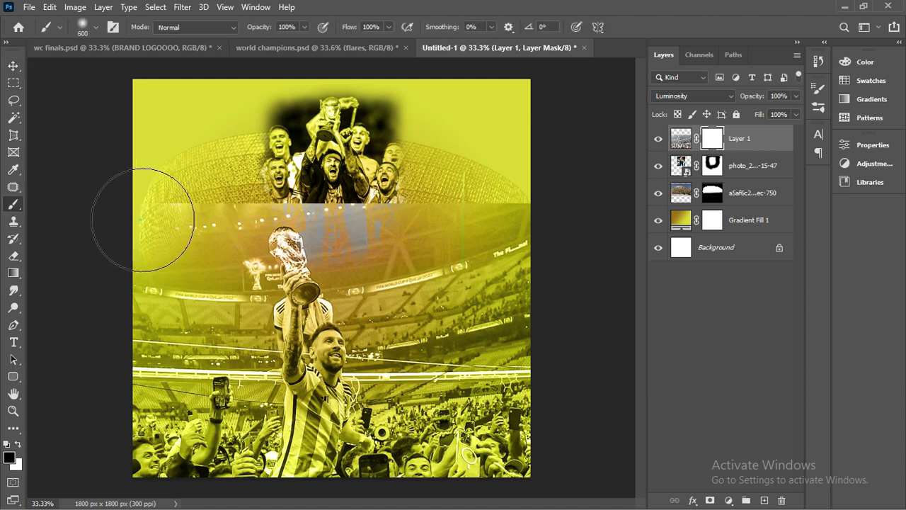
mouse_move(152, 202)
mouse_down()
mouse_move(144, 244)
mouse_move(242, 161)
mouse_up()
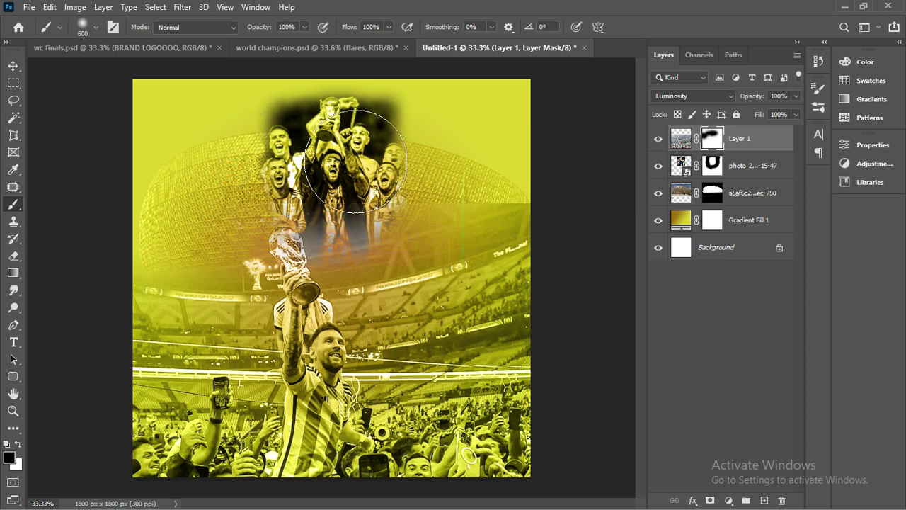
drag(242, 161, 533, 263)
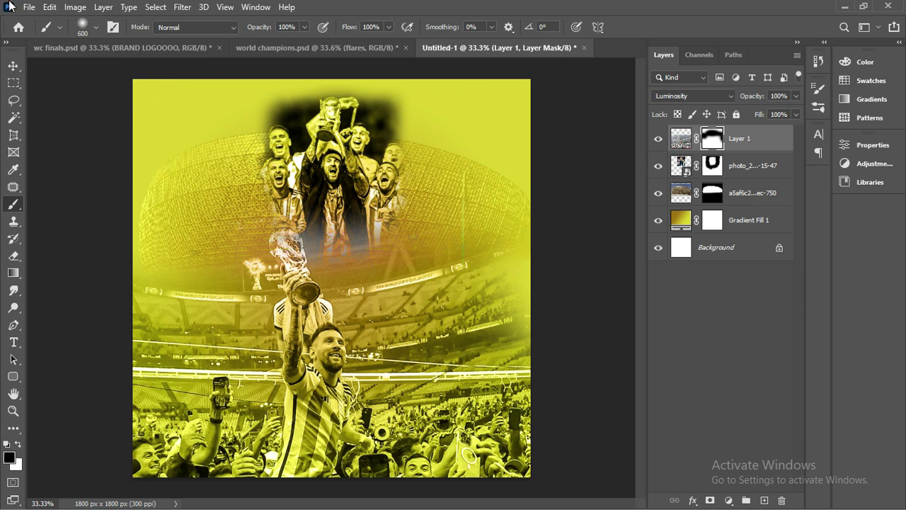
click(14, 378)
click(58, 389)
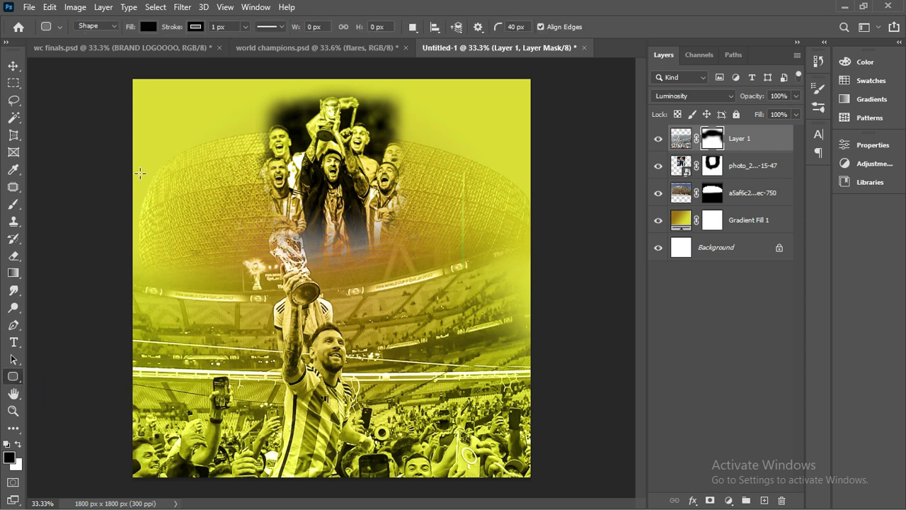
Draw a black 483 × 327 px rounded rectangle with 40 px corners at the upper left
drag(142, 169, 248, 242)
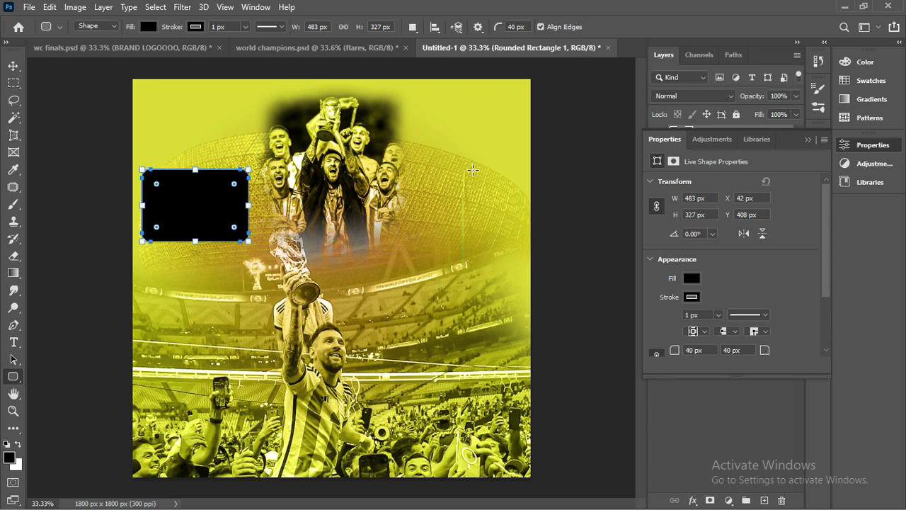
click(806, 141)
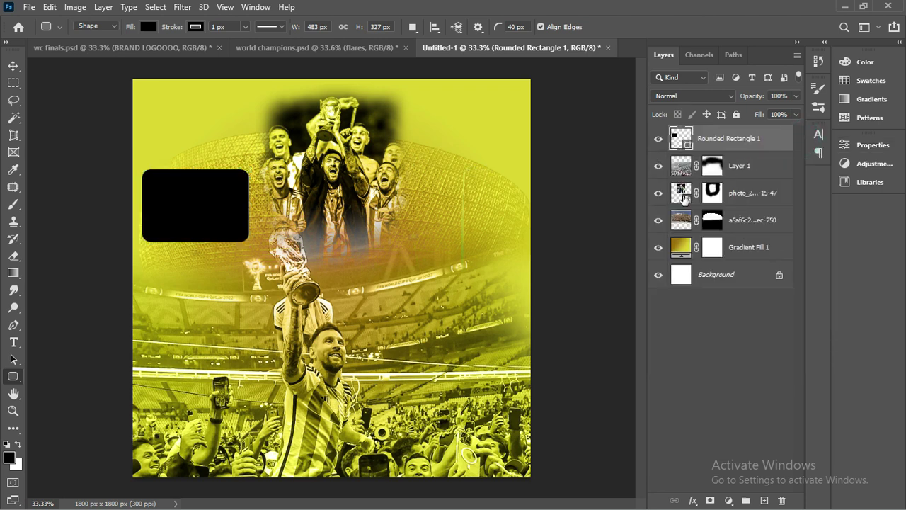
click(29, 7)
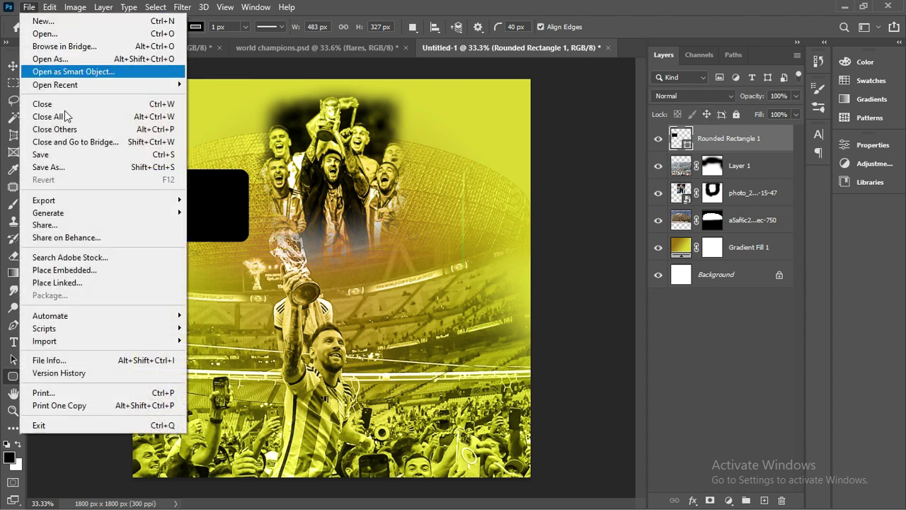
Place embedded photo_2022-12-18_14-15-48, scaled to about 15% and positioned lower centre
click(90, 274)
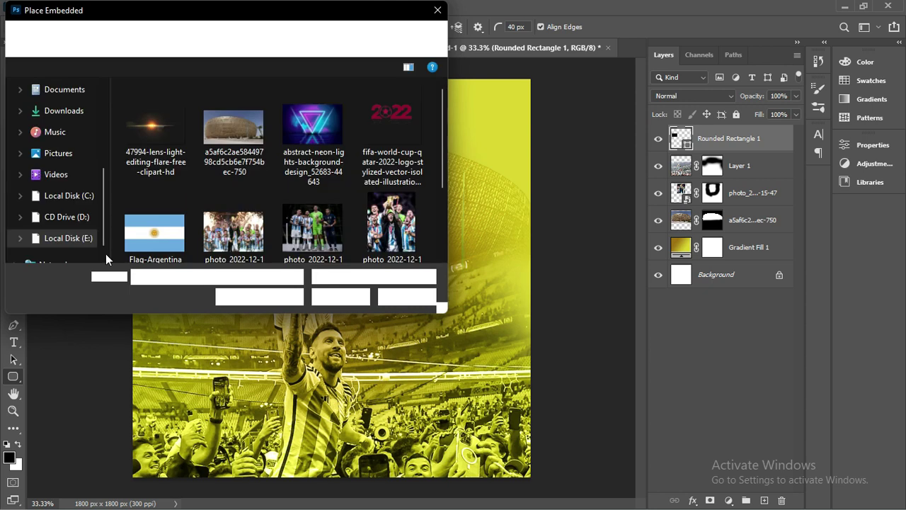
scroll(240, 203, down, 2)
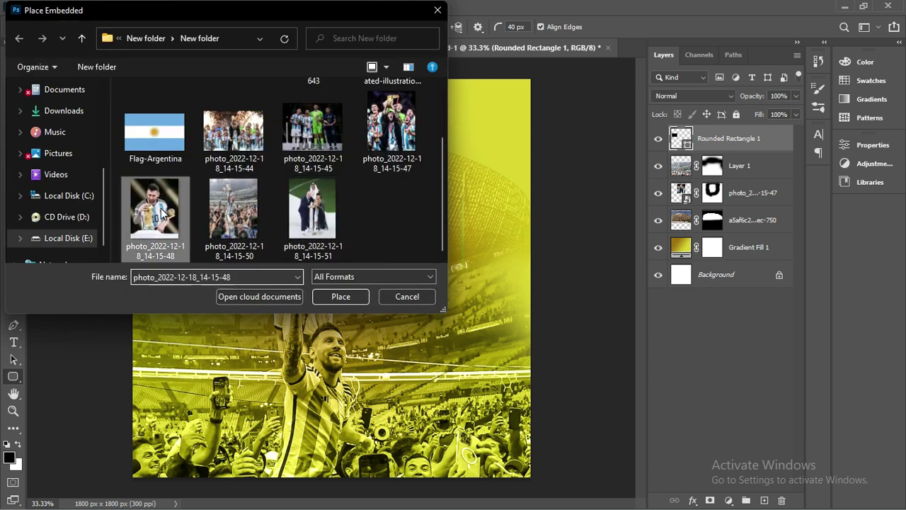
double_click(161, 212)
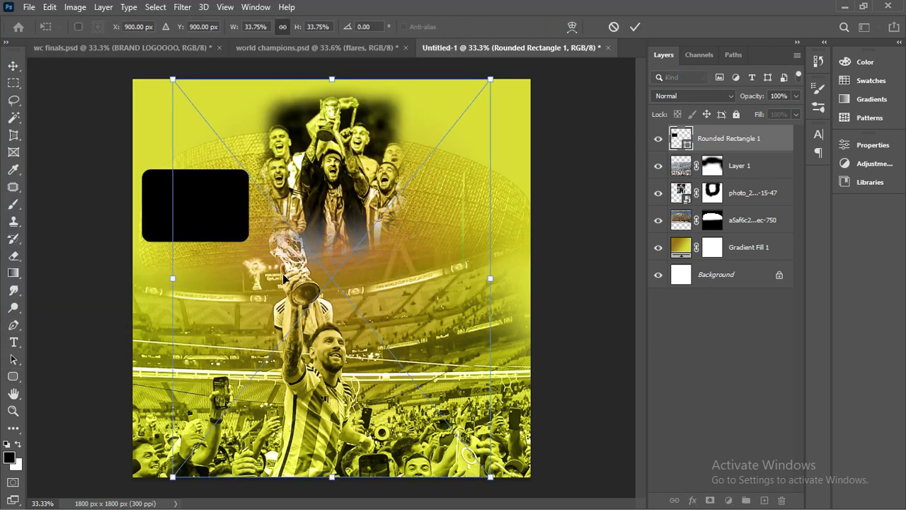
drag(173, 81, 343, 301)
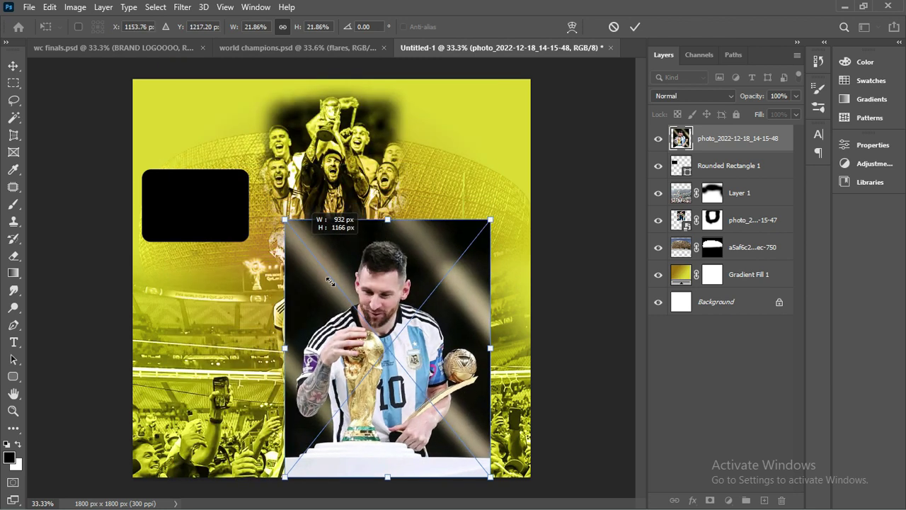
mouse_move(402, 346)
mouse_down()
mouse_move(221, 241)
mouse_move(327, 387)
mouse_up()
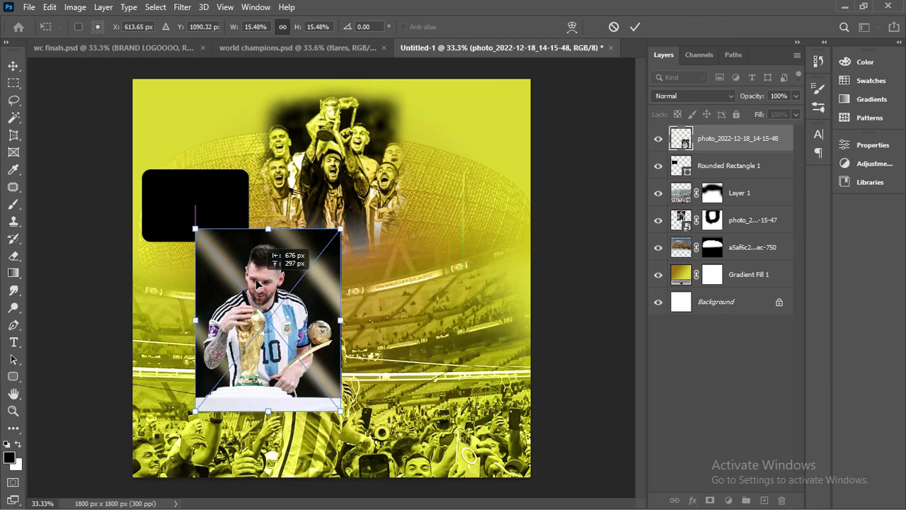
click(209, 197)
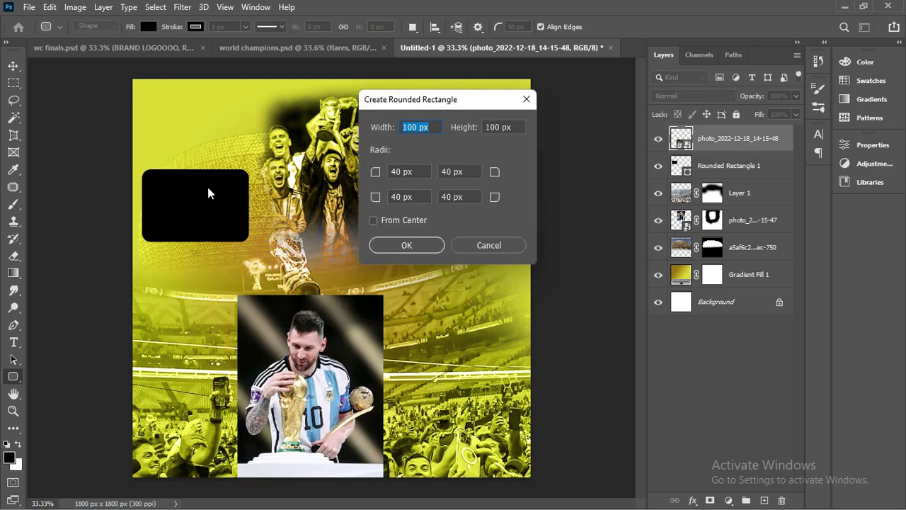
Reshape the rounded rectangle into a tall tile at the top left
click(490, 247)
click(728, 166)
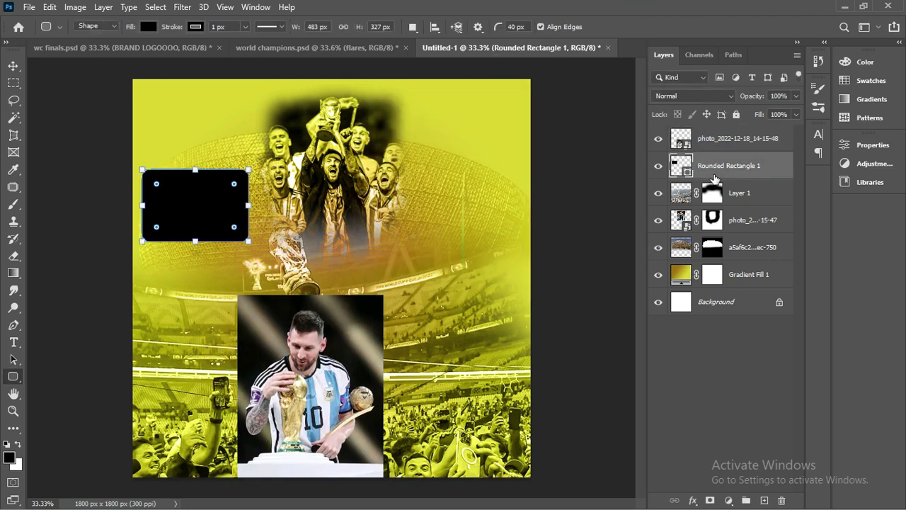
key(ctrl+t)
drag(248, 205, 227, 205)
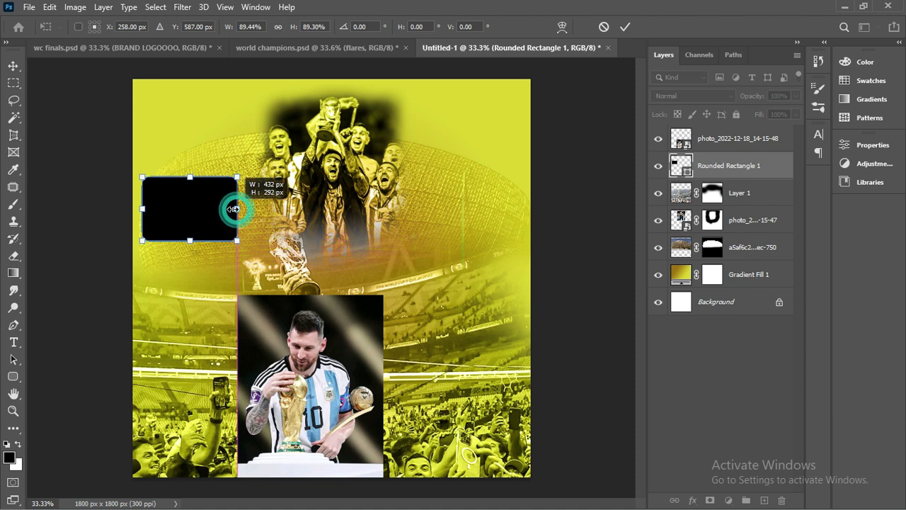
drag(182, 236, 183, 267)
drag(226, 222, 239, 222)
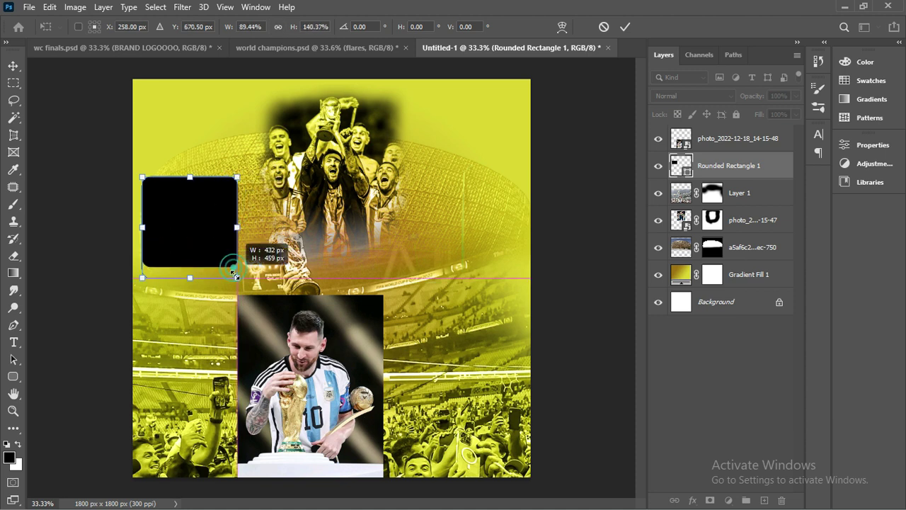
drag(199, 243, 205, 211)
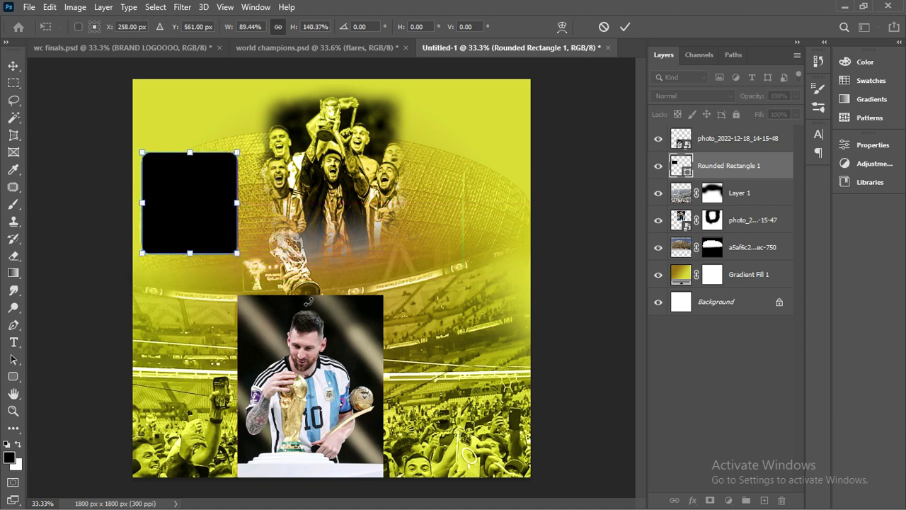
key(Return)
Move and shrink the trophy-kissing photo to sit over the top-left tile
drag(306, 355, 202, 213)
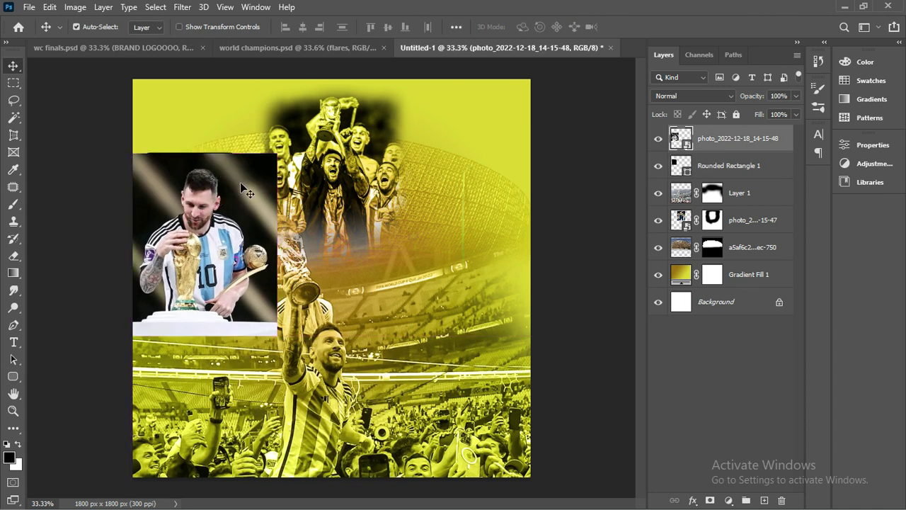
key(ctrl+t)
drag(276, 153, 244, 194)
drag(235, 262, 235, 217)
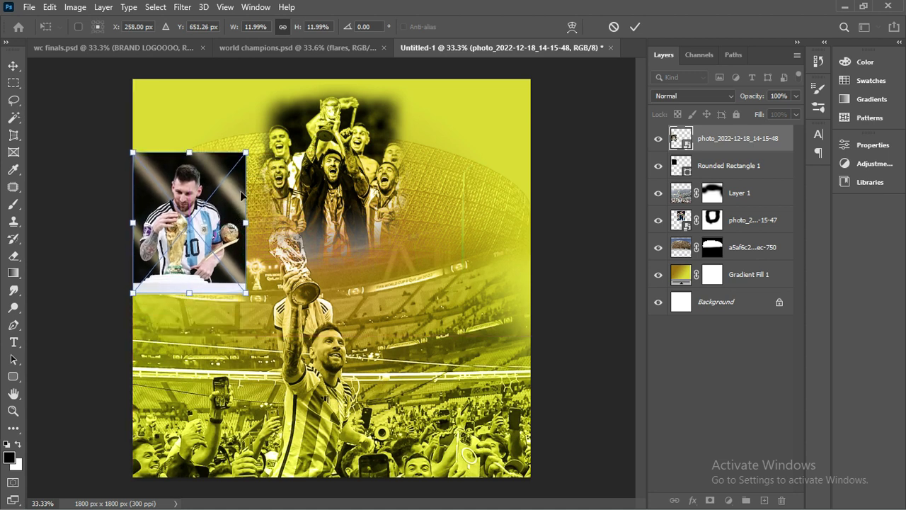
mouse_move(246, 155)
mouse_down()
mouse_move(239, 178)
mouse_move(216, 153)
mouse_up()
drag(208, 188, 199, 189)
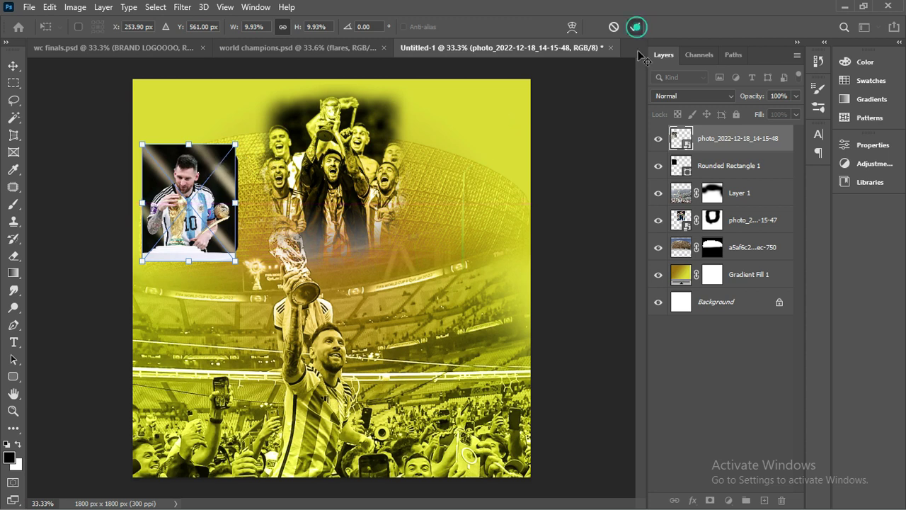
click(636, 27)
Clip the photo into the rounded tile and enlarge it slightly to fill the frame
right_click(717, 131)
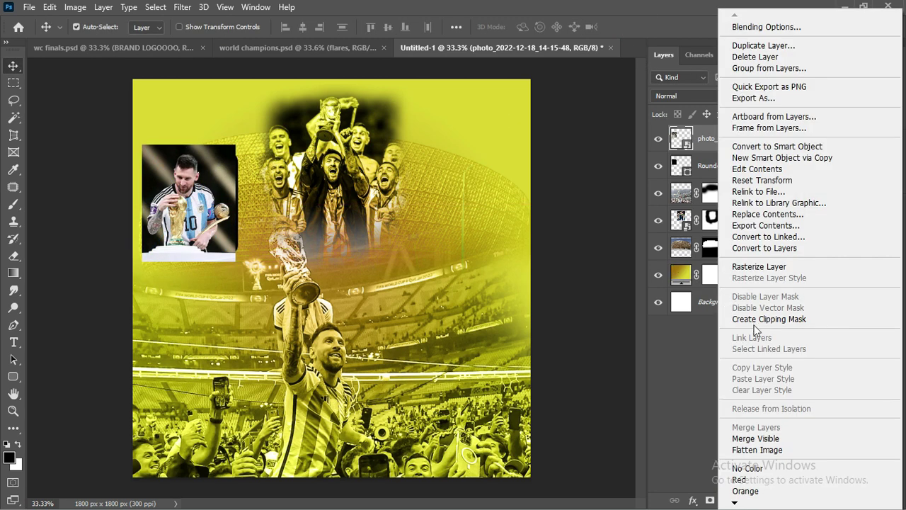
click(758, 319)
drag(224, 186, 221, 192)
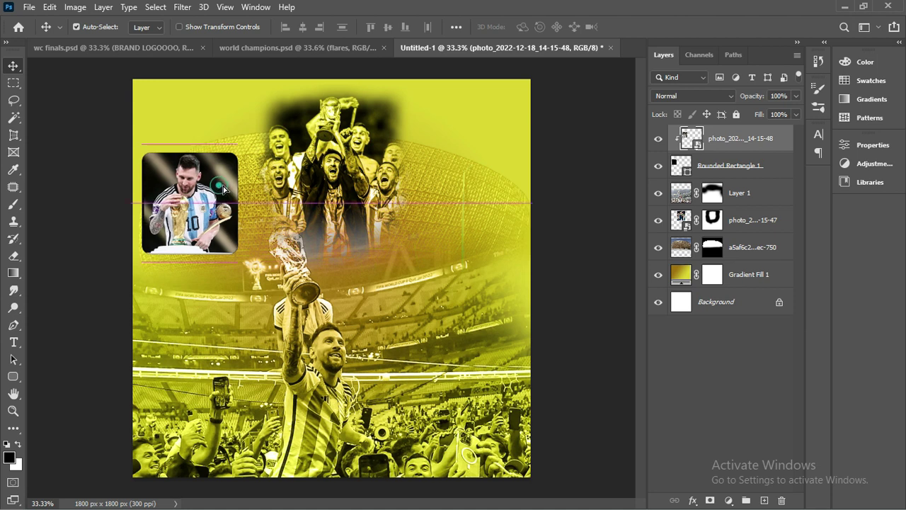
key(ctrl)
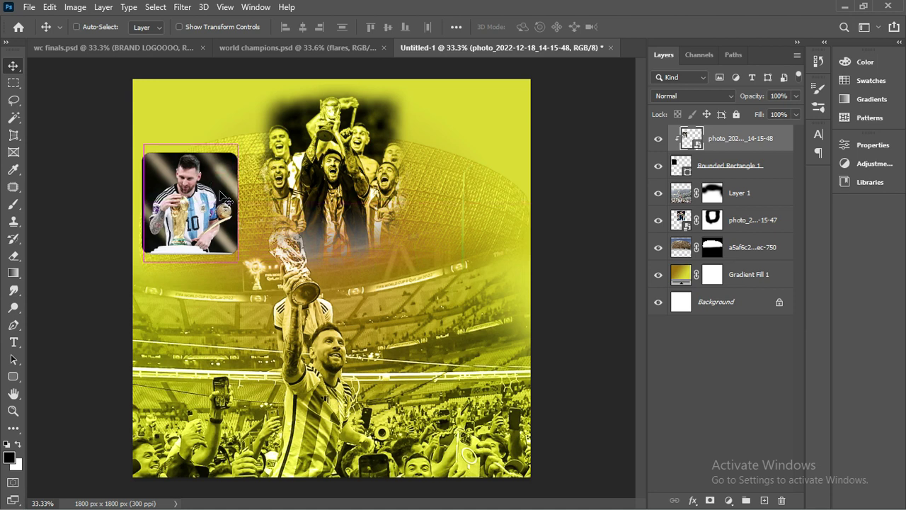
key(ctrl+t)
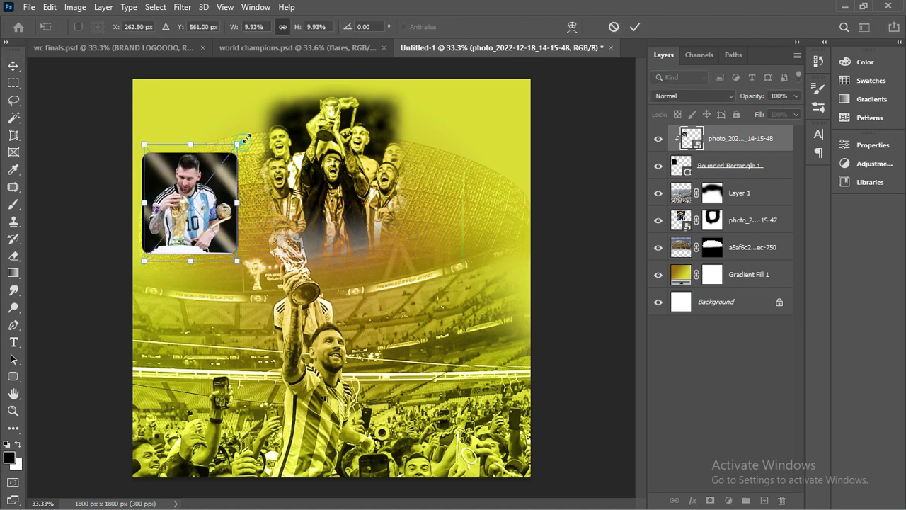
drag(246, 138, 250, 132)
click(635, 27)
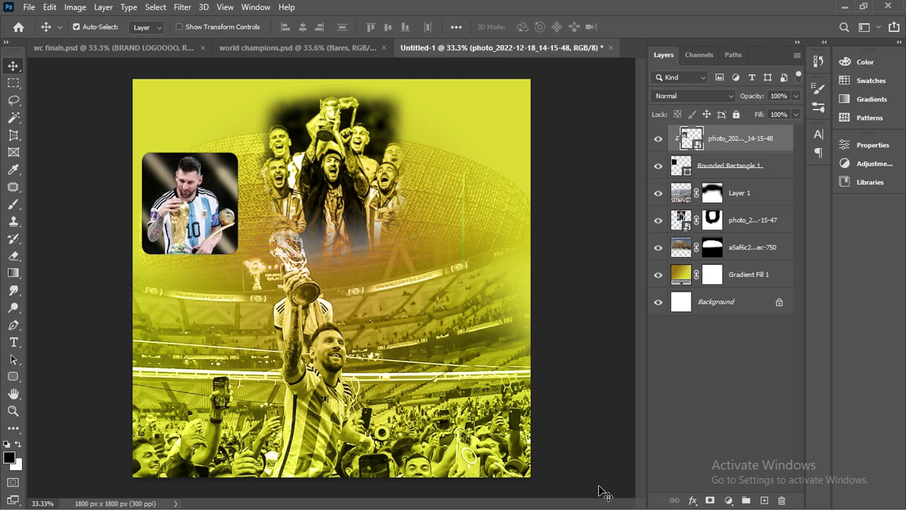
click(619, 163)
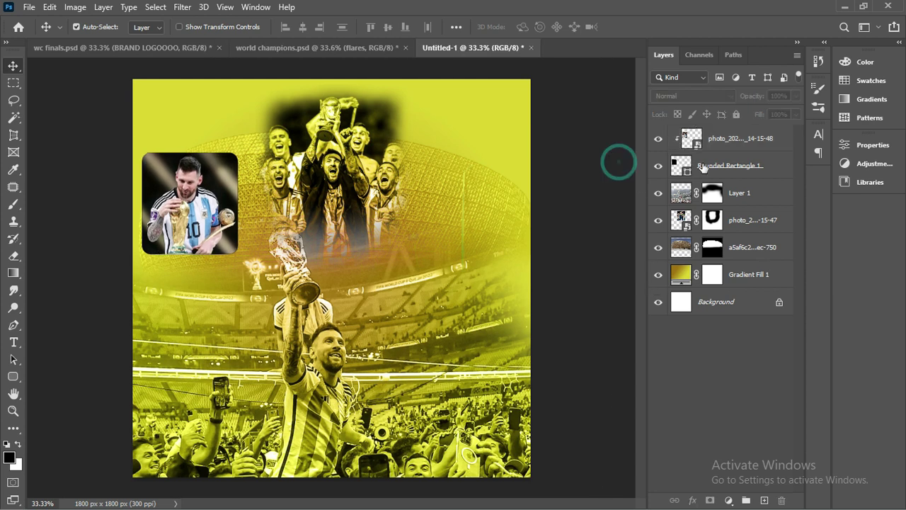
Duplicate the tile to the top right, level with the left tile, and delete its copied photo
click(732, 171)
shift+click(737, 136)
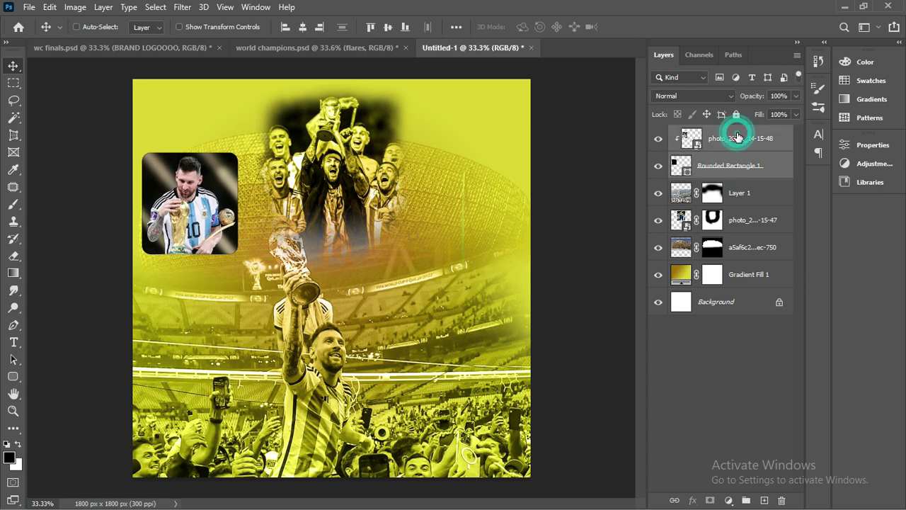
key(ctrl+j)
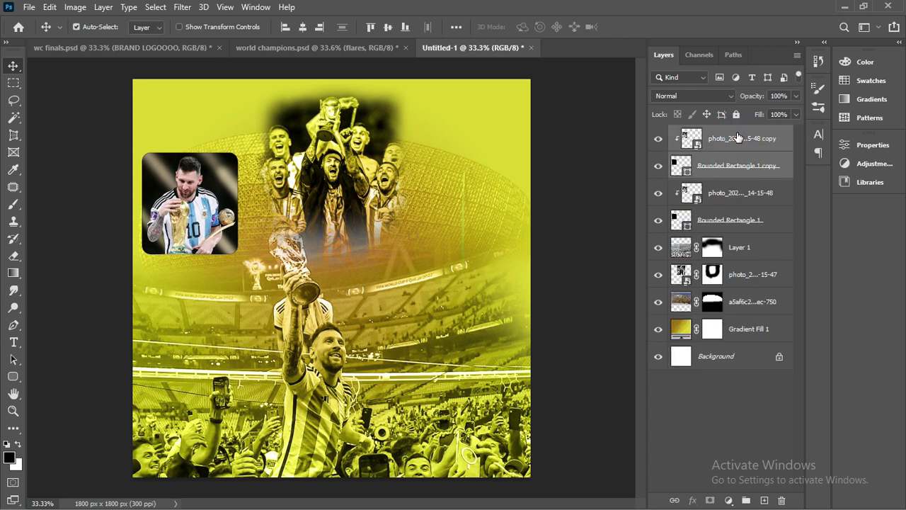
drag(224, 232, 481, 223)
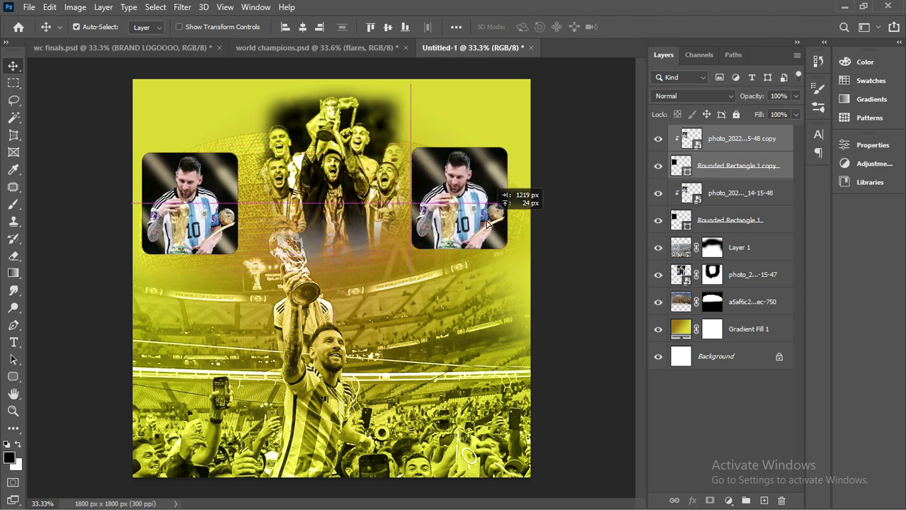
drag(487, 224, 473, 229)
click(715, 141)
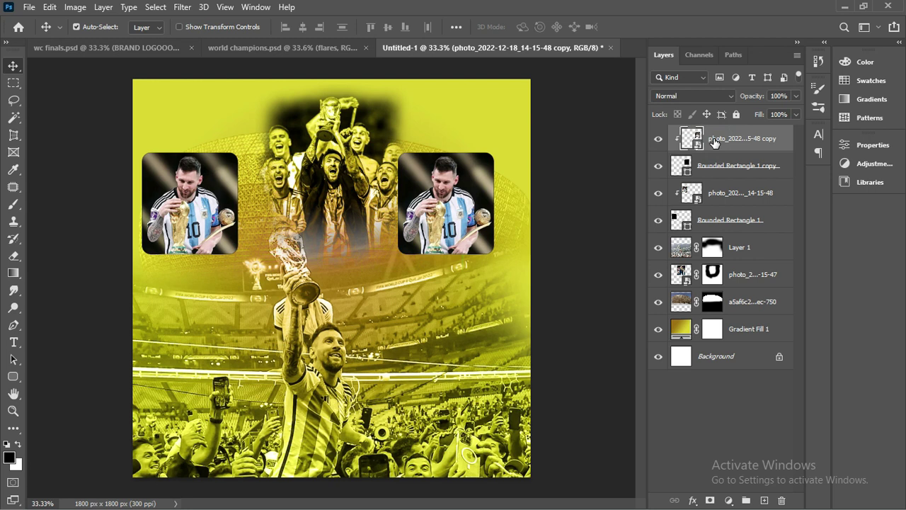
key(Delete)
Place team photo photo_2022-12-18_14-15-45, scale it, and clip it into the top-right tile
click(29, 7)
click(80, 265)
double_click(303, 239)
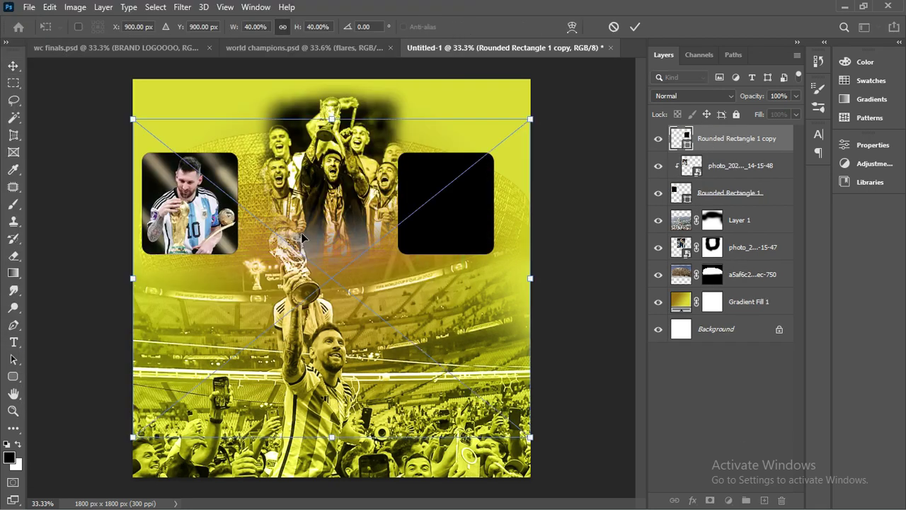
drag(132, 119, 354, 283)
drag(531, 438, 505, 374)
drag(439, 329, 453, 182)
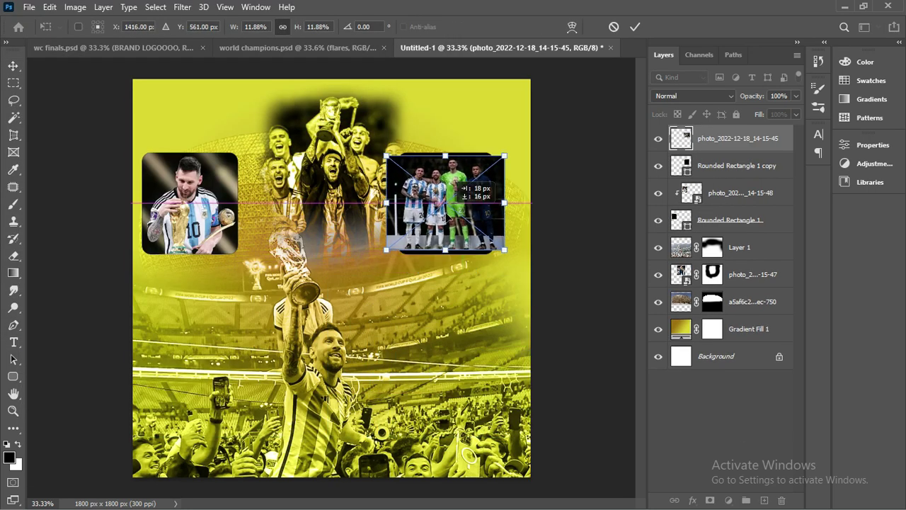
click(635, 27)
key(ctrl+alt+g)
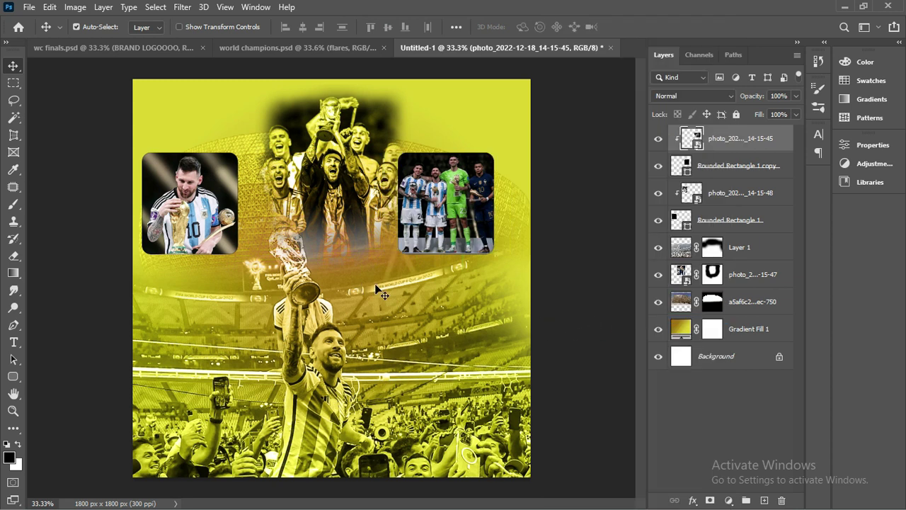
Copy the top-right tile down to the lower left without its photo
ctrl+click(721, 165)
drag(446, 205, 190, 325)
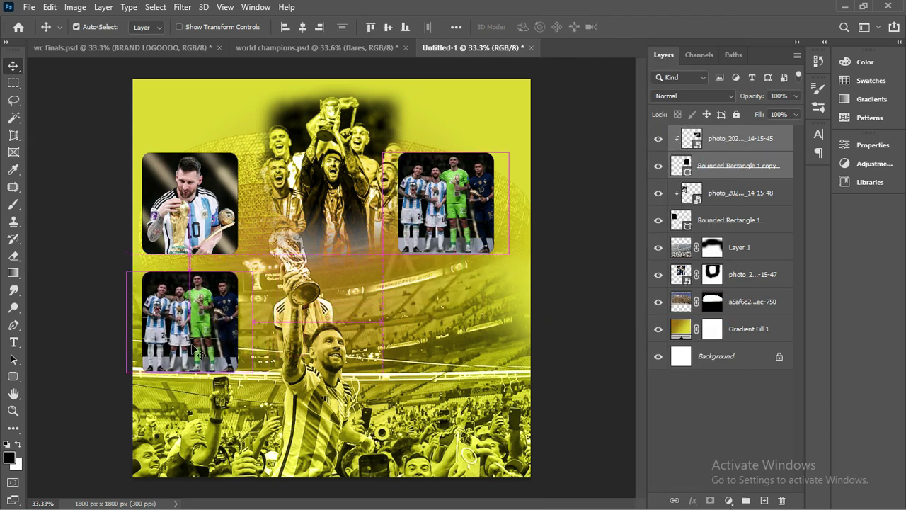
key(Delete)
Place celebration photo photo_2022-12-18_14-15-44 and clip it into the lower-left tile
click(29, 7)
click(61, 265)
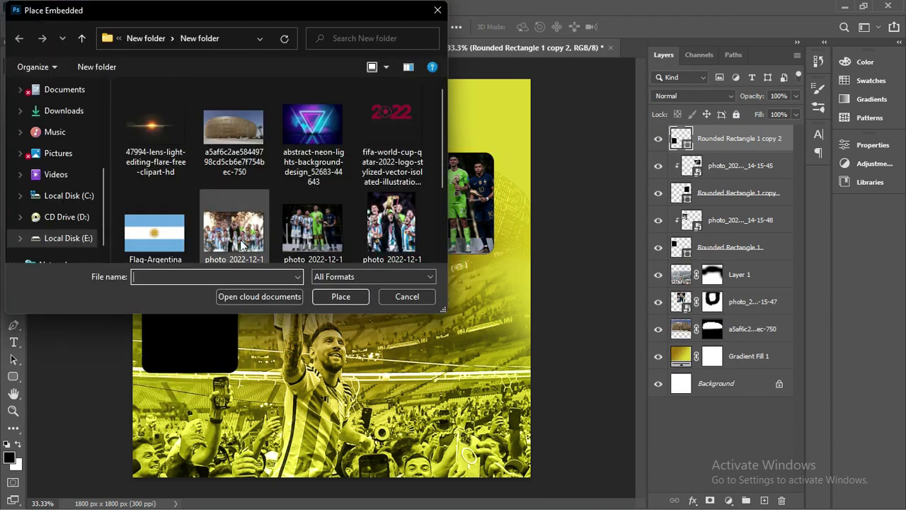
double_click(233, 213)
drag(134, 148, 328, 276)
drag(432, 358, 189, 322)
drag(283, 384, 268, 372)
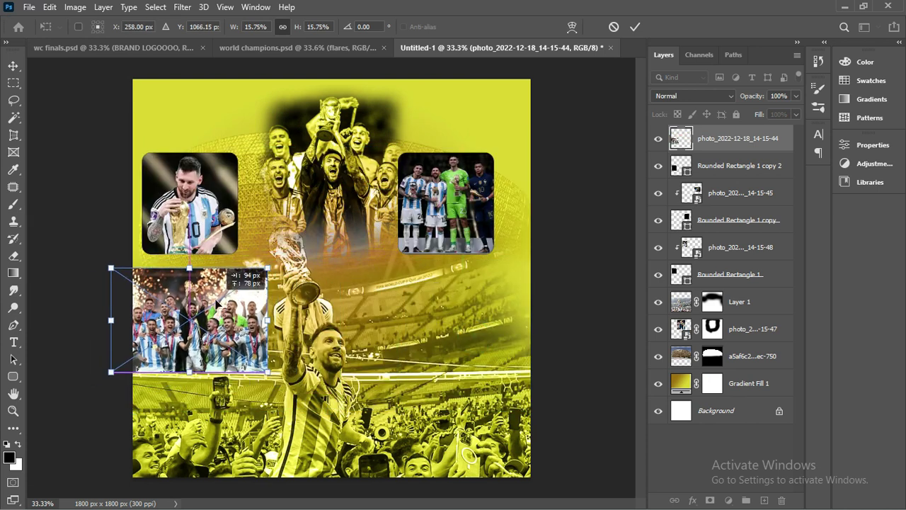
click(633, 26)
right_click(751, 138)
click(609, 318)
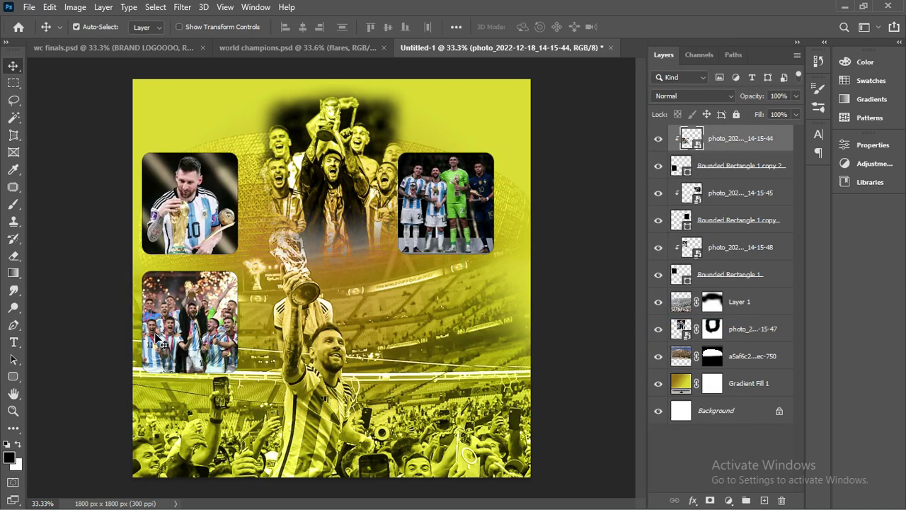
Copy the tile to the lower right and place photo_2022-12-18_14-15-51 over it at 15.07%
drag(162, 342, 447, 324)
key(Delete)
click(29, 7)
click(71, 263)
scroll(319, 191, down, 1)
double_click(364, 199)
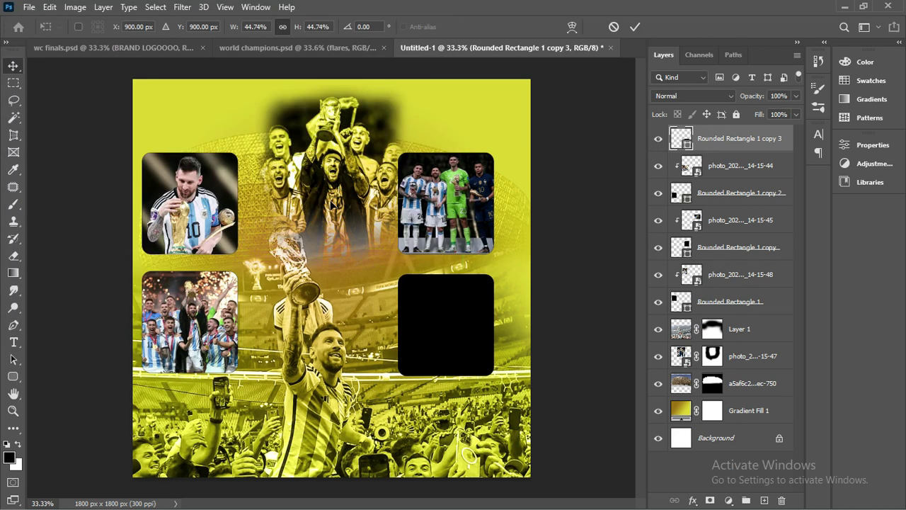
drag(242, 170, 411, 300)
drag(502, 359, 495, 330)
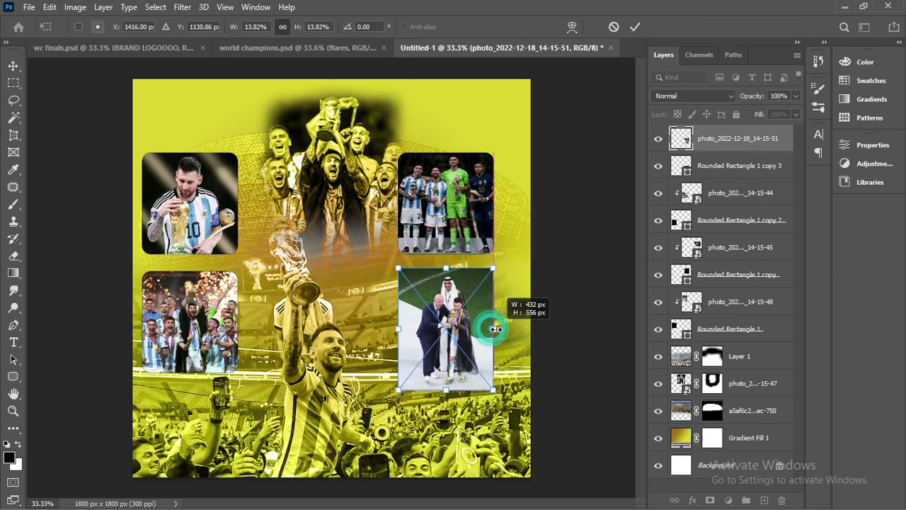
key(Return)
Clip the trophy presentation photo into the lower-right tile and resize it to fill
right_click(731, 139)
click(594, 320)
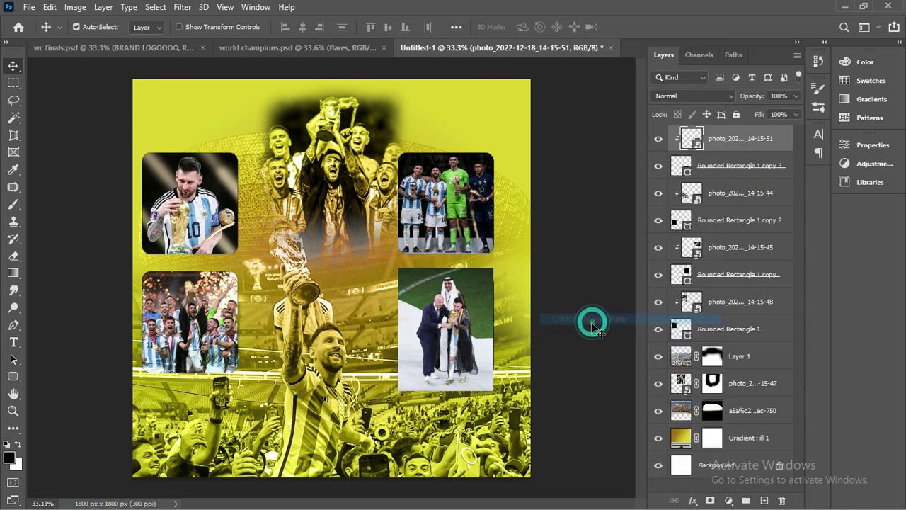
drag(463, 332, 460, 330)
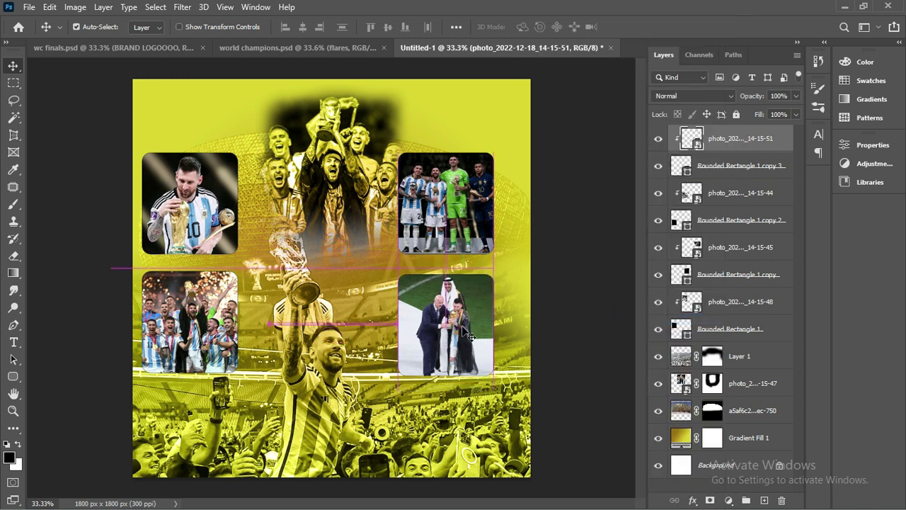
key(shift+Right)
key(shift+Right)
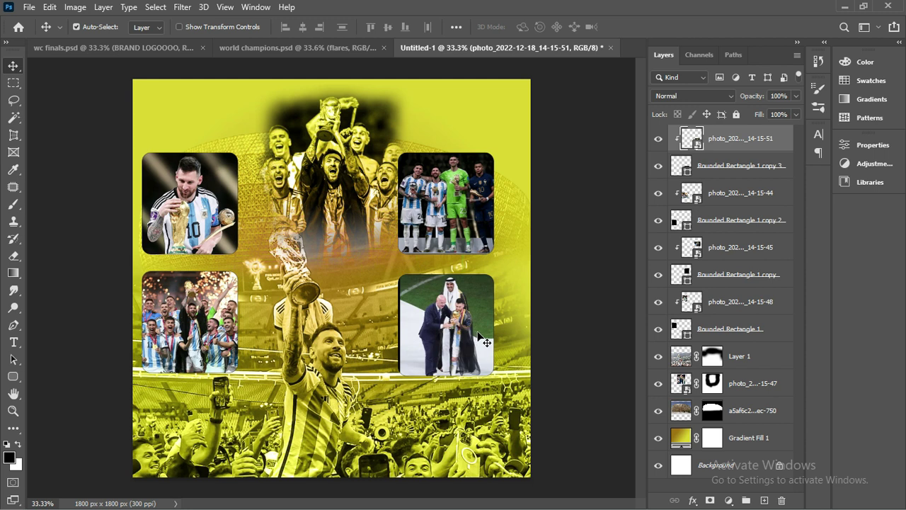
key(ctrl+t)
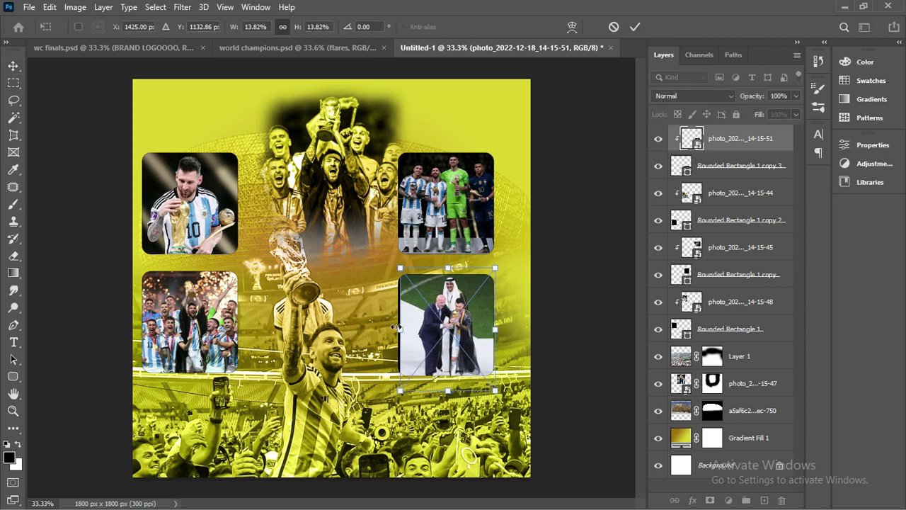
drag(397, 328, 389, 328)
drag(442, 314, 445, 320)
click(640, 27)
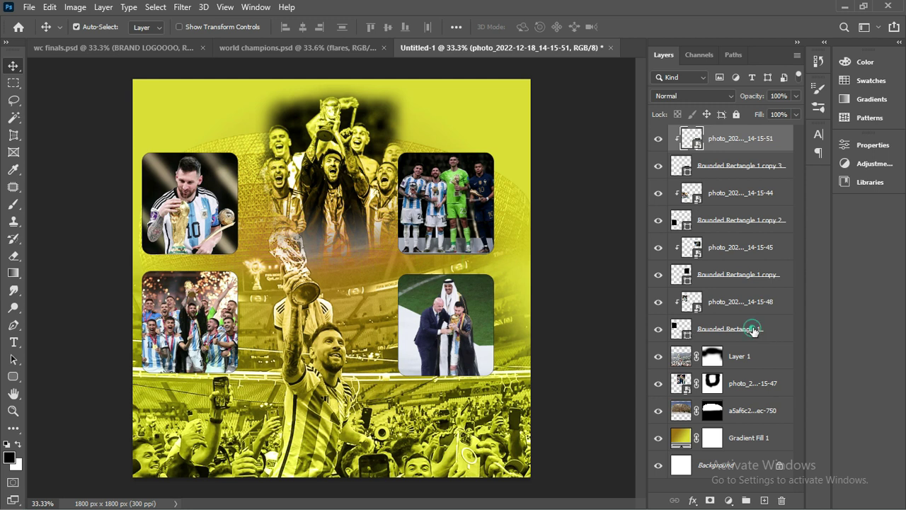
Give Rounded Rectangle 1 a Multiply drop shadow: 55%, 90°, distance 29, spread 63, size 38
click(752, 330)
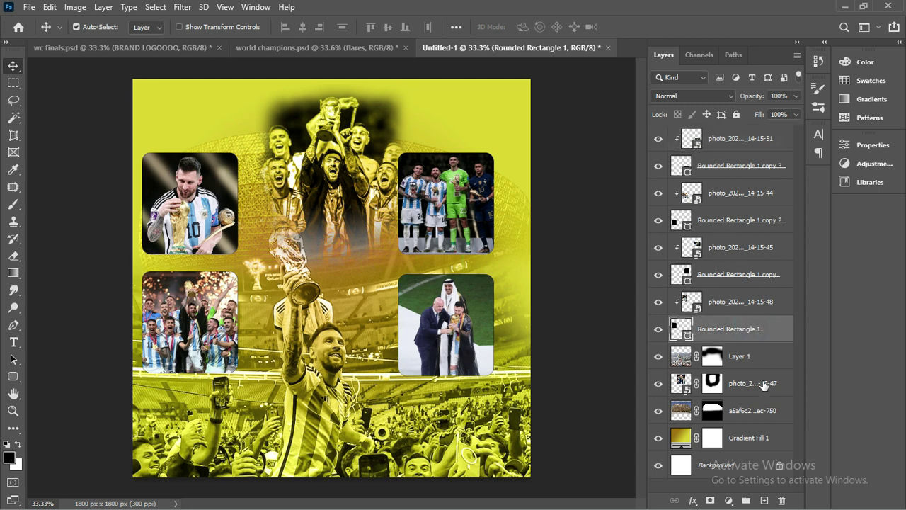
right_click(777, 339)
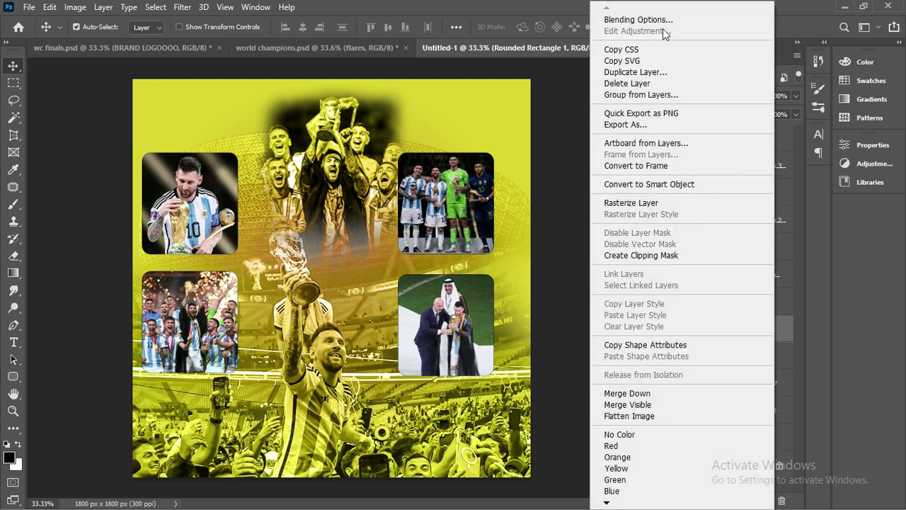
click(667, 21)
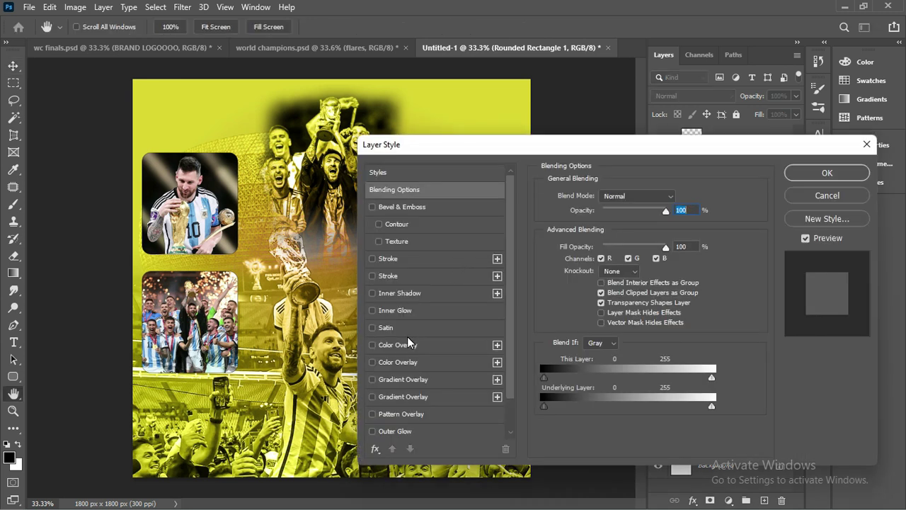
scroll(408, 338, down, 1)
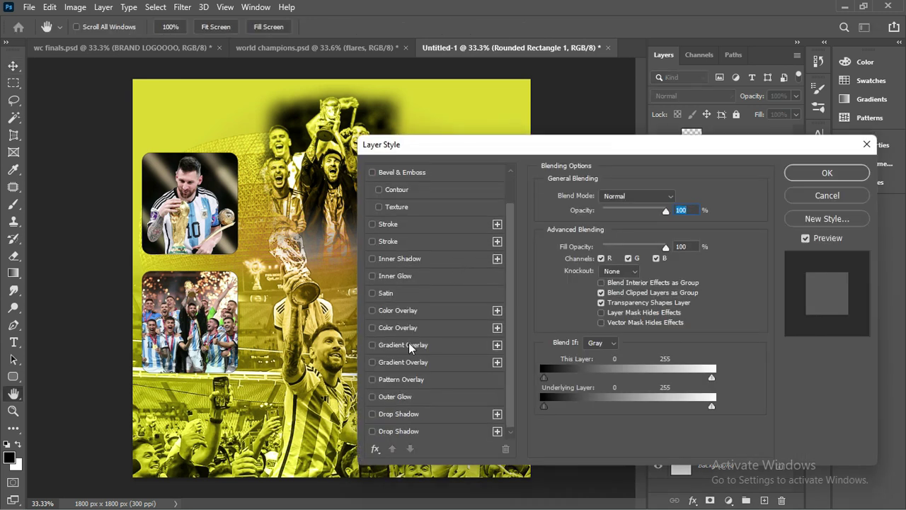
click(393, 429)
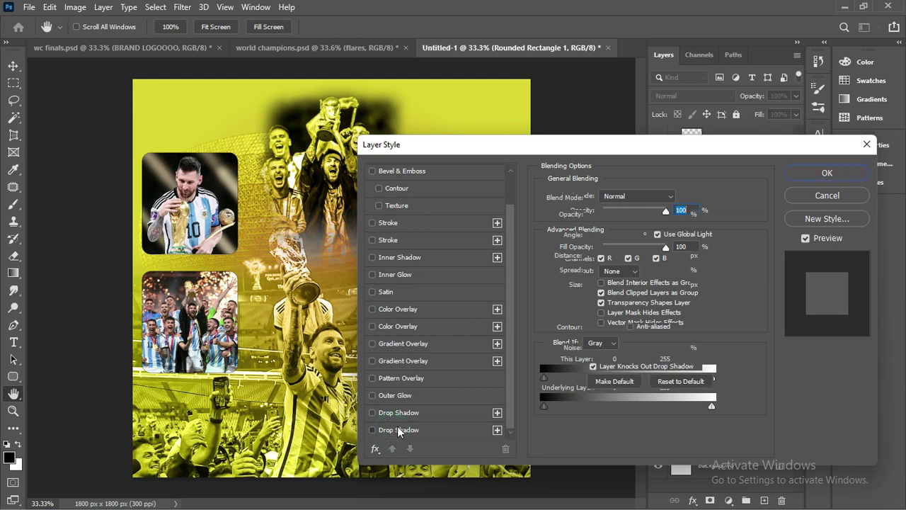
mouse_move(611, 159)
mouse_down()
mouse_move(691, 168)
mouse_move(741, 207)
mouse_move(731, 217)
mouse_up()
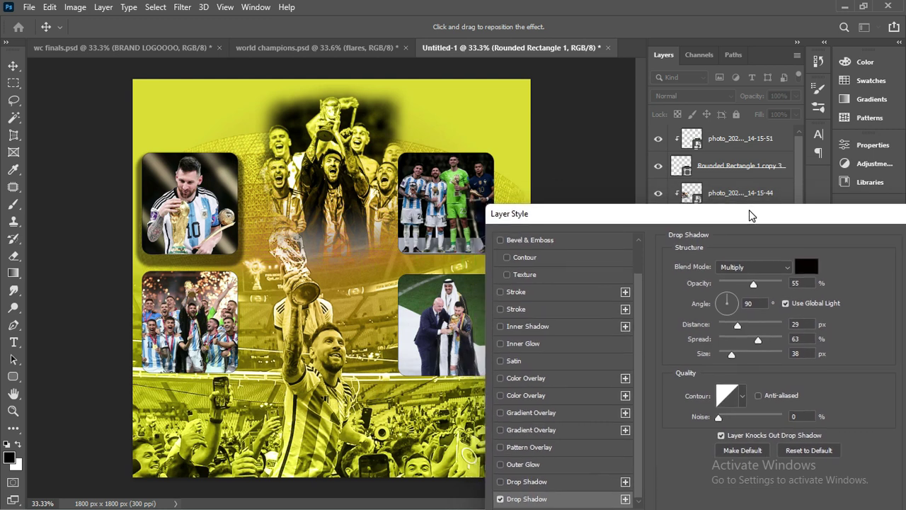
drag(731, 217, 662, 121)
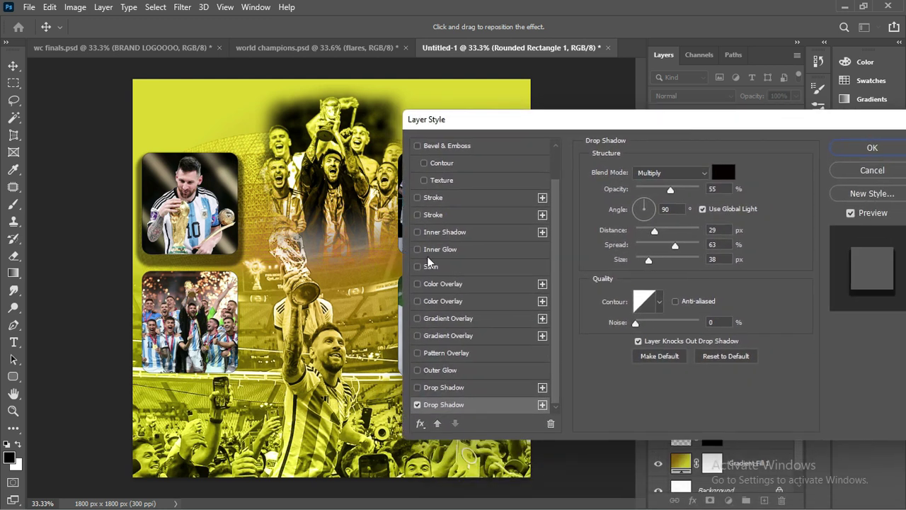
click(874, 148)
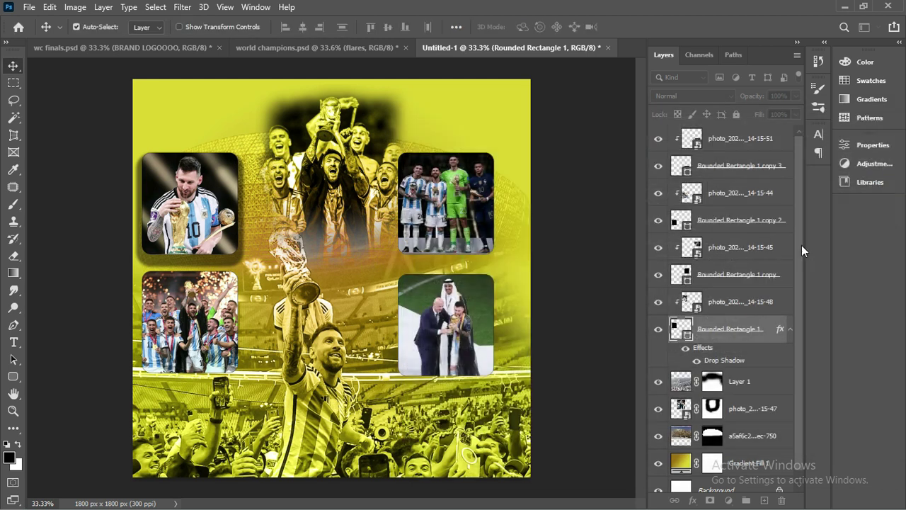
Copy Rounded Rectangle 1's drop shadow onto the second, third and fourth tile frames, collapsing each effects list
click(793, 327)
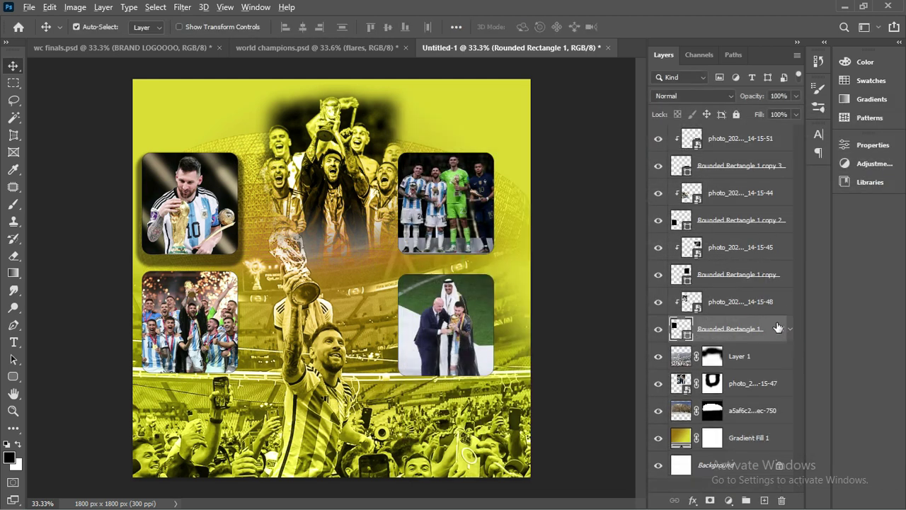
drag(781, 331, 767, 283)
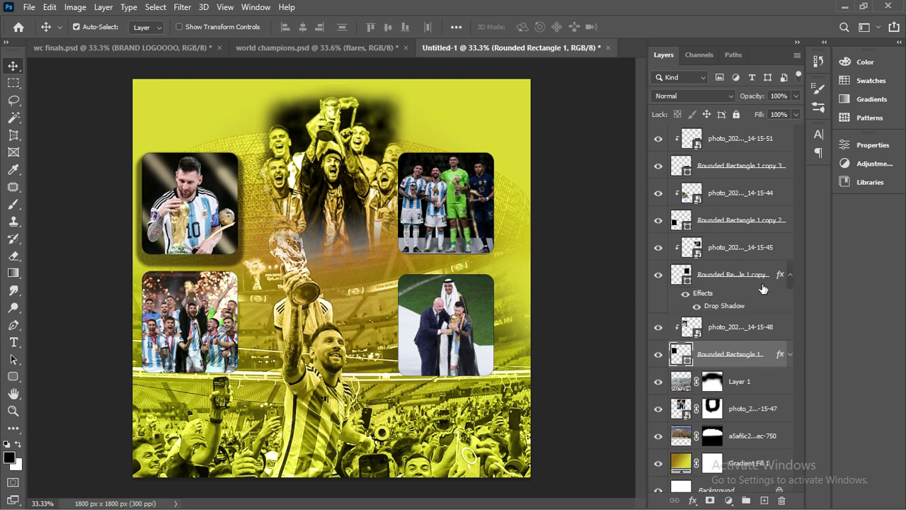
click(791, 275)
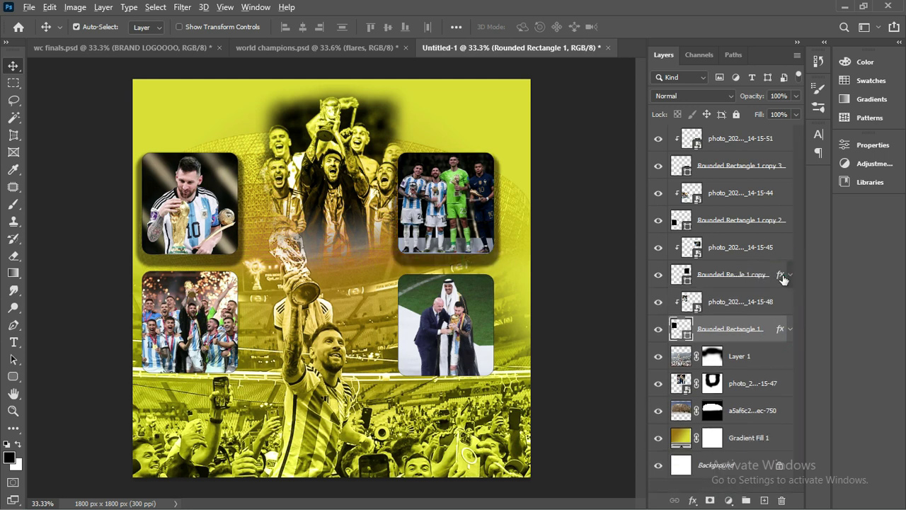
drag(781, 274, 781, 228)
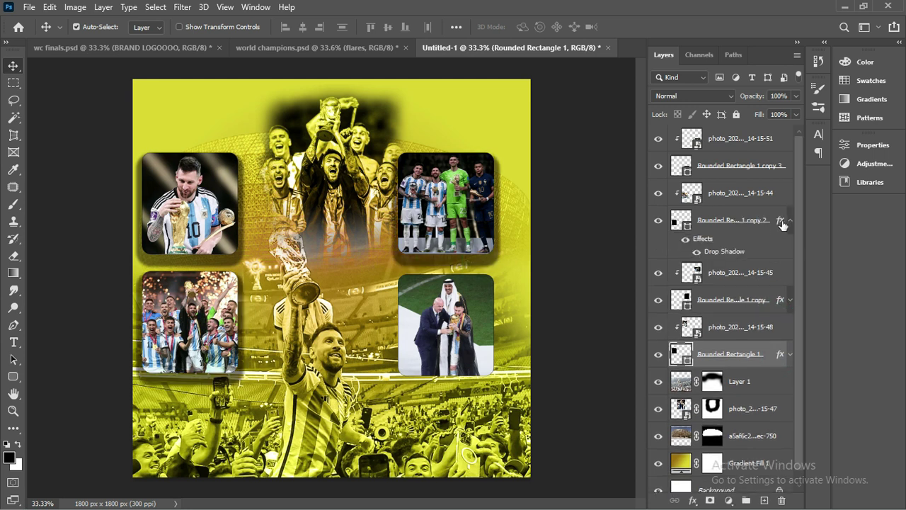
click(790, 220)
mouse_move(780, 220)
mouse_down()
mouse_move(770, 168)
mouse_move(791, 167)
mouse_up()
click(791, 166)
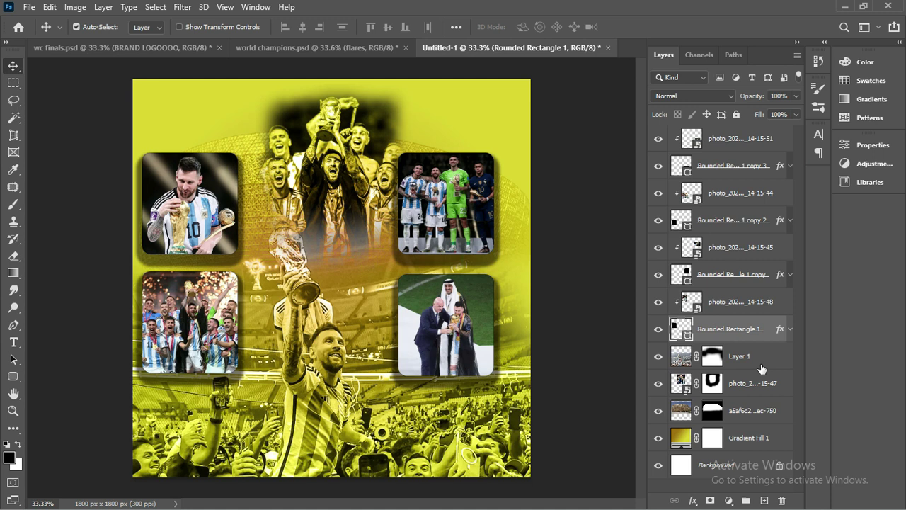
click(726, 358)
Group Layer 1 through Gradient Fill 1 into a group named BG
shift+click(730, 443)
key(ctrl+g)
double_click(711, 350)
text(BG)
key(Return)
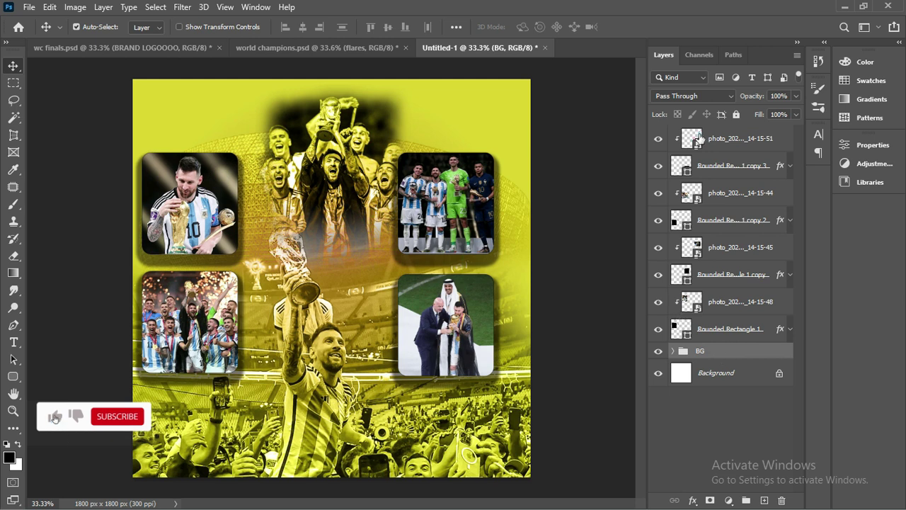
Group the photo layers down to Rounded Rectangle 1 into a group named IMAGES
click(697, 139)
shift+click(708, 327)
key(ctrl+g)
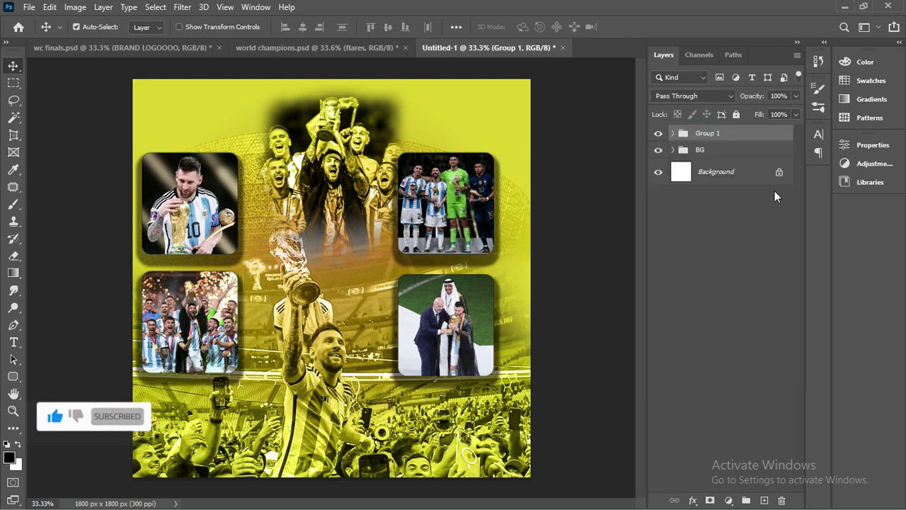
double_click(708, 133)
text(IMAGES)
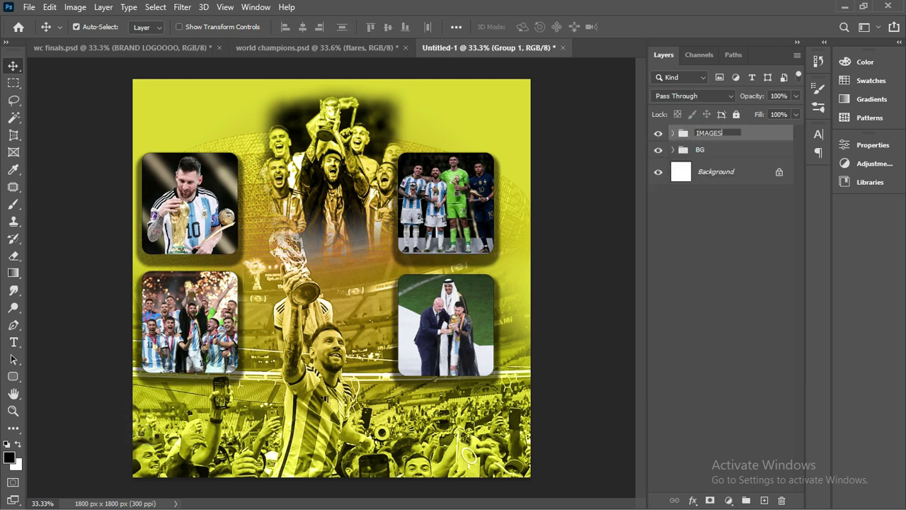
key(Return)
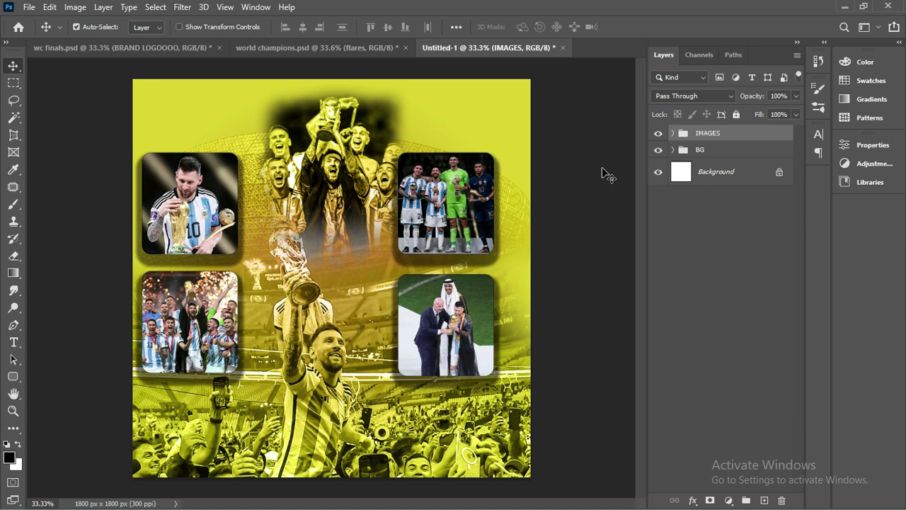
click(29, 8)
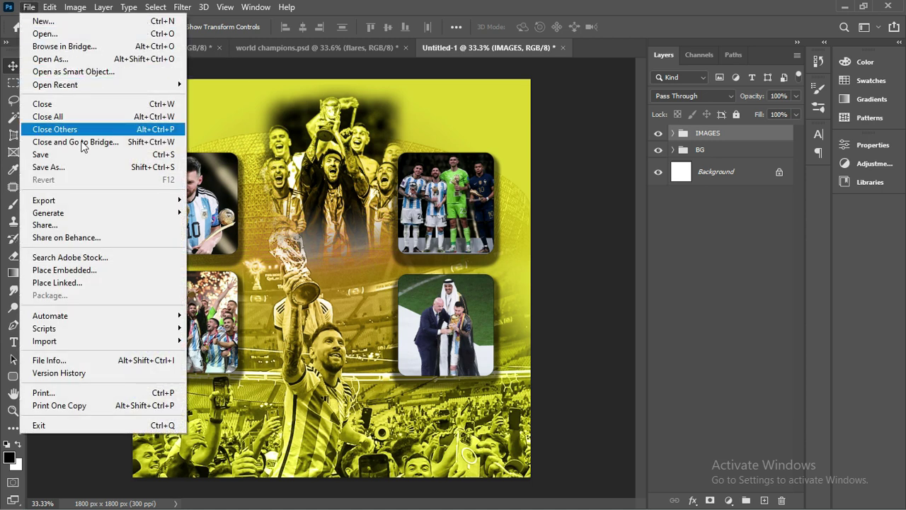
Embed the lens-flare image, scaled to 22.64%, at the poster's top centre
click(92, 270)
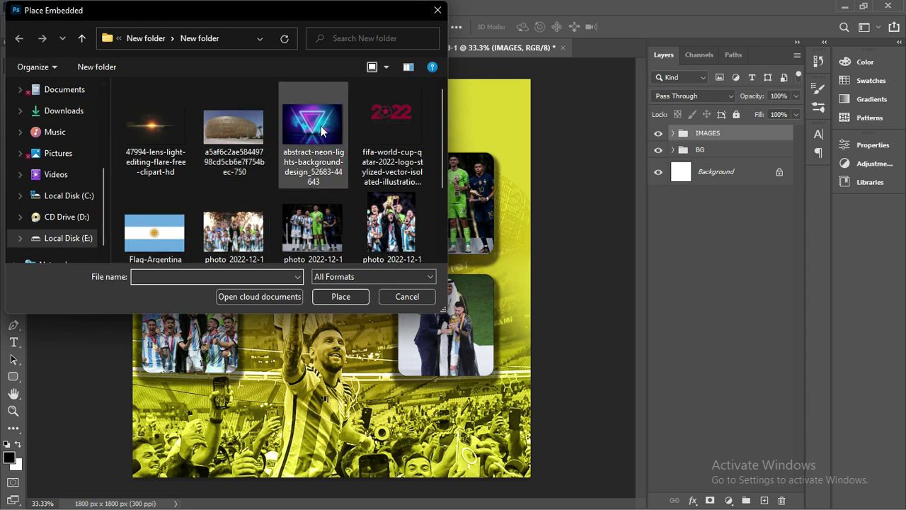
double_click(154, 121)
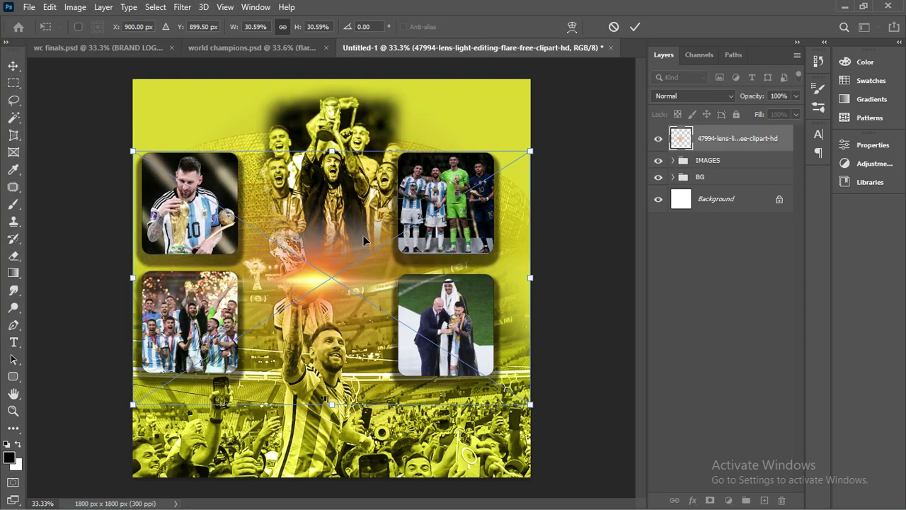
drag(325, 280, 339, 107)
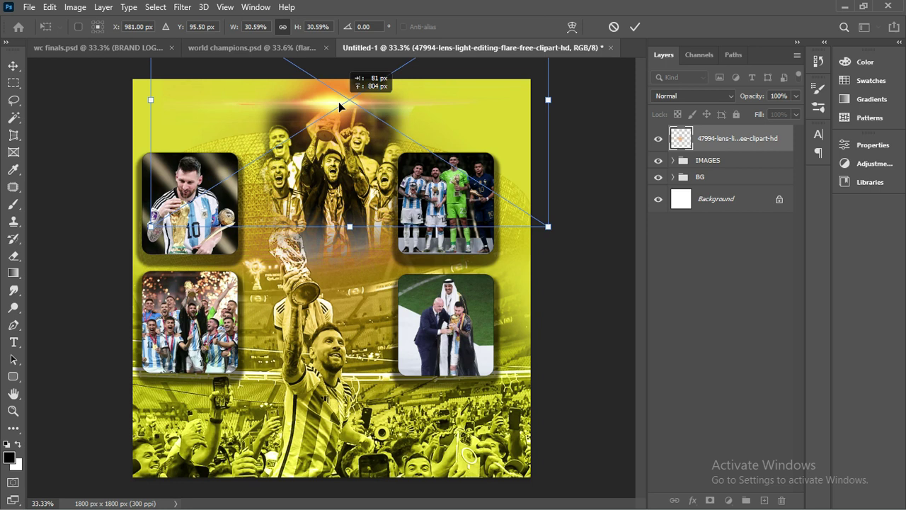
drag(150, 100, 198, 109)
mouse_move(346, 142)
mouse_down()
mouse_move(402, 146)
mouse_move(392, 131)
mouse_up()
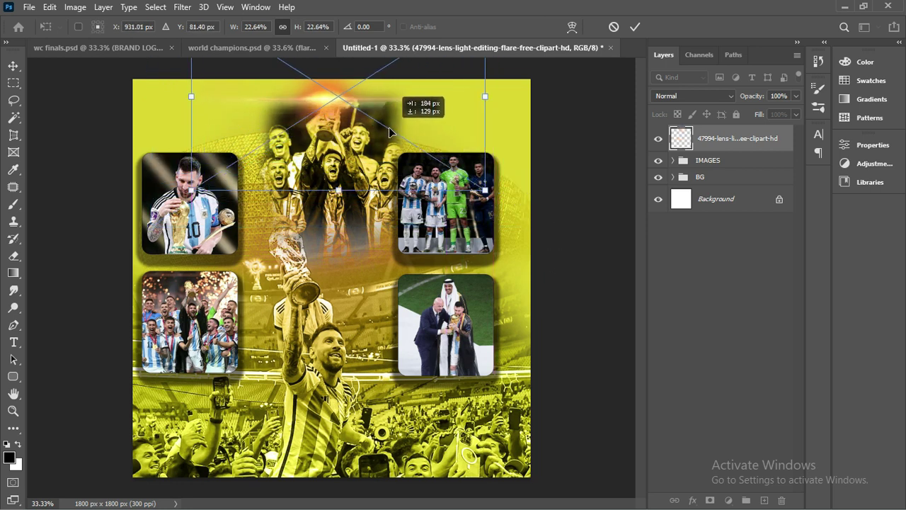
click(635, 26)
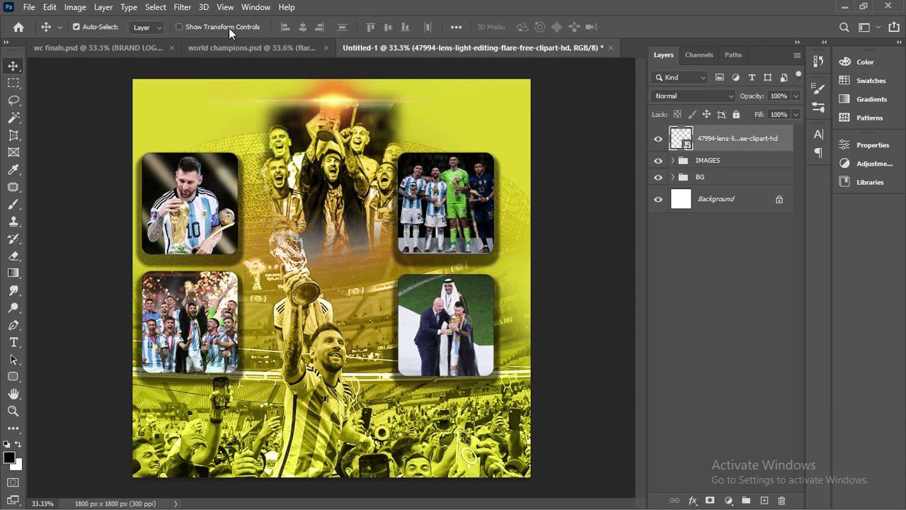
Embed the abstract neon-lights image, nudge it upward, and blend it in Soft Light
click(34, 8)
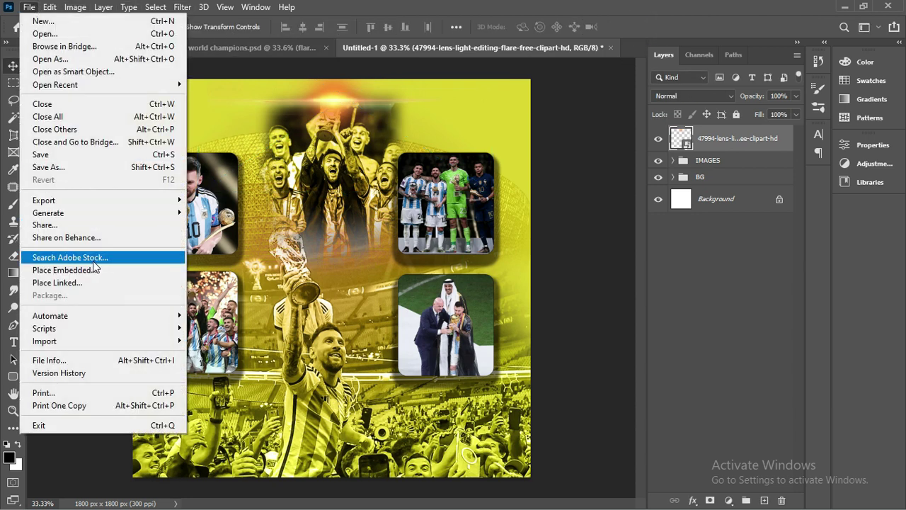
click(72, 273)
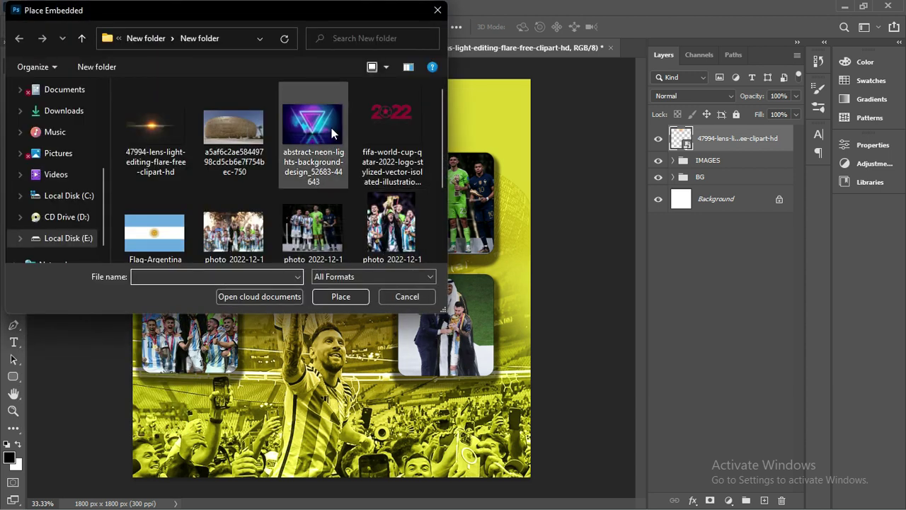
double_click(320, 135)
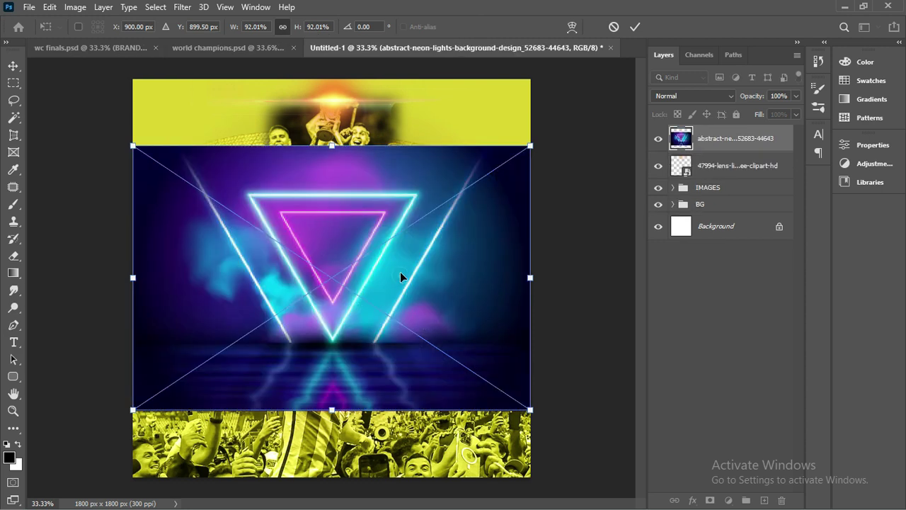
drag(400, 277, 401, 261)
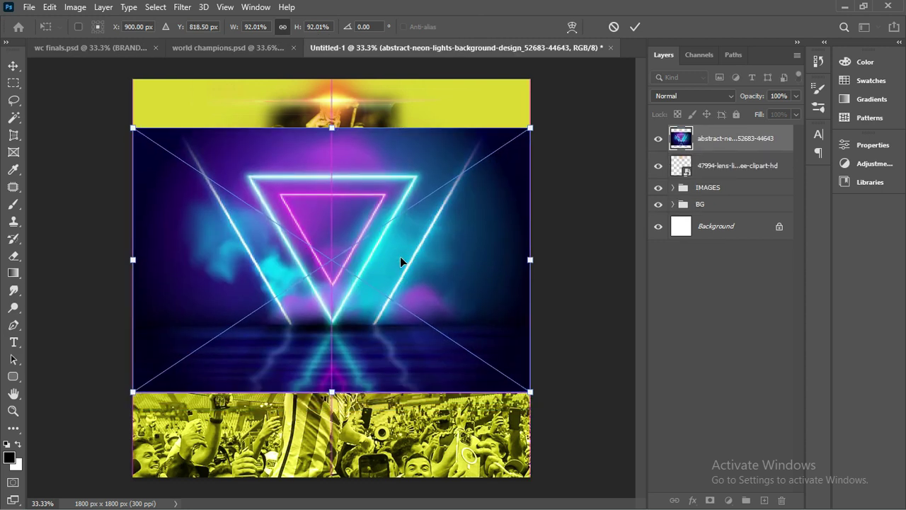
click(638, 27)
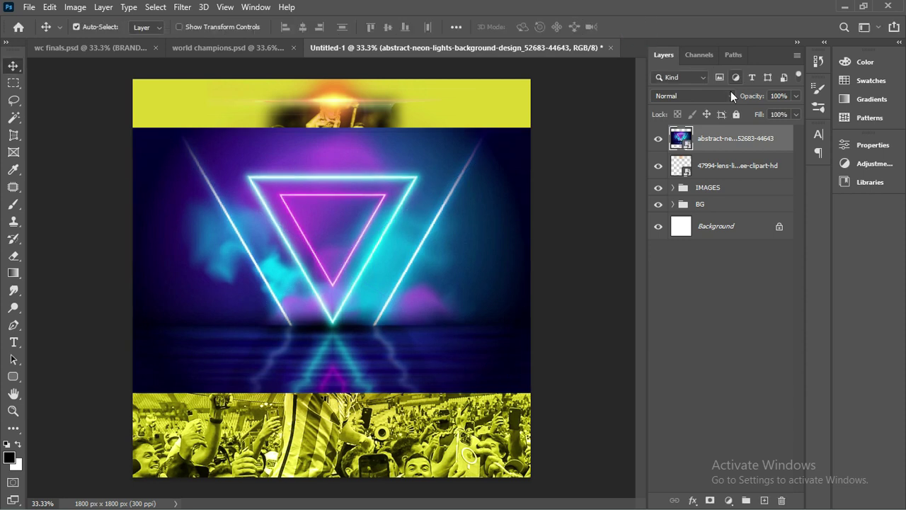
click(729, 97)
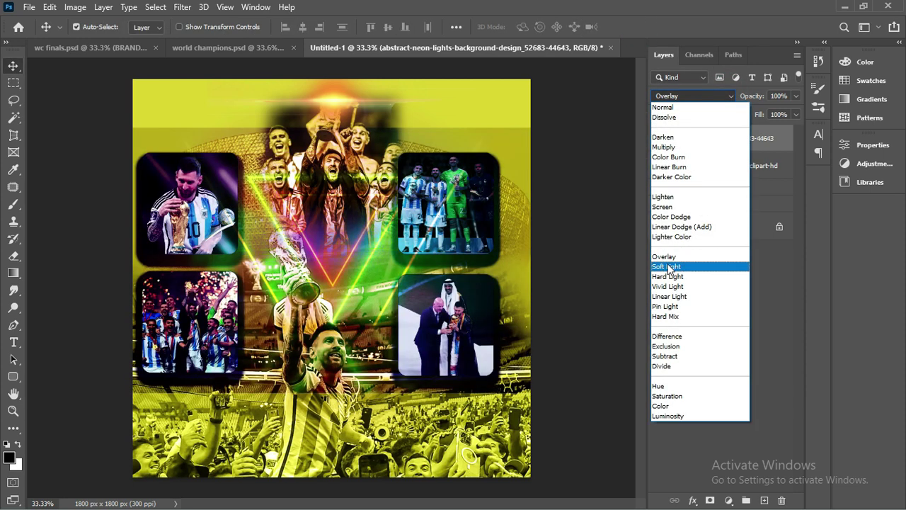
click(669, 267)
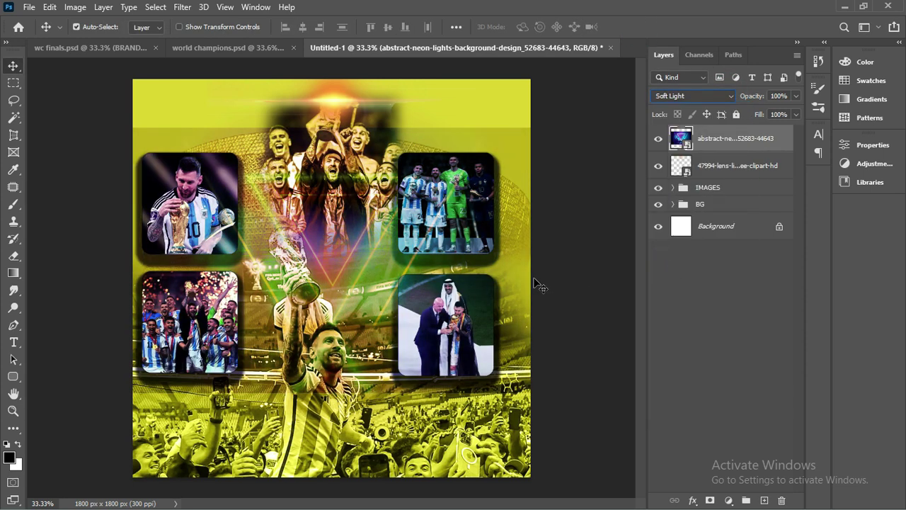
Mask the neon layer and brush it away across the lower poster
click(710, 501)
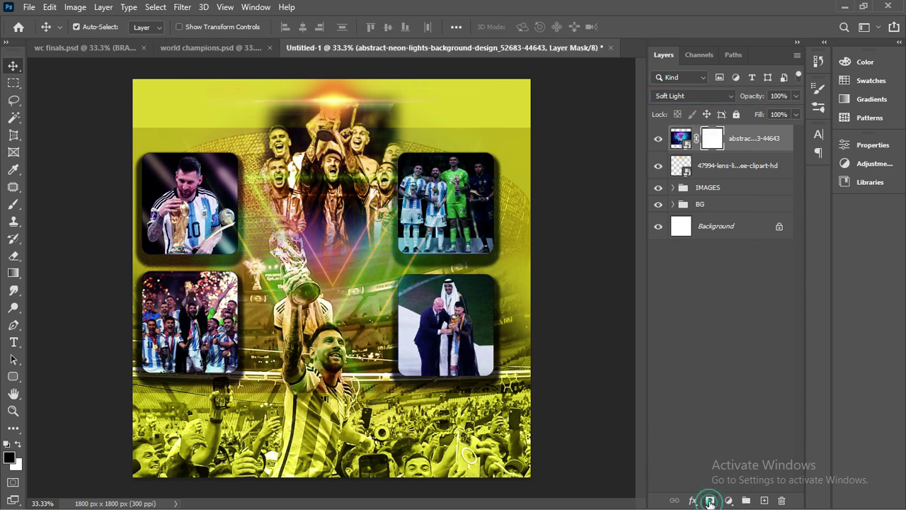
click(12, 204)
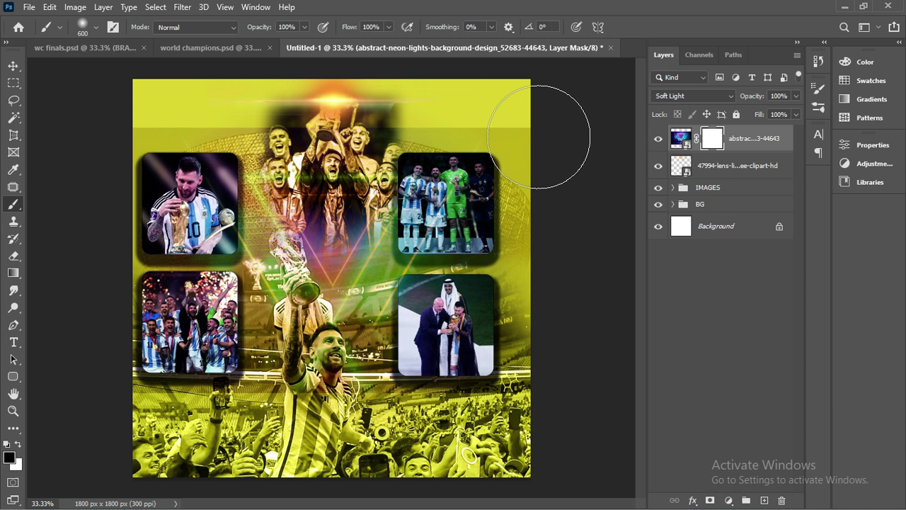
mouse_move(586, 277)
mouse_down()
mouse_move(102, 345)
mouse_move(386, 425)
mouse_up()
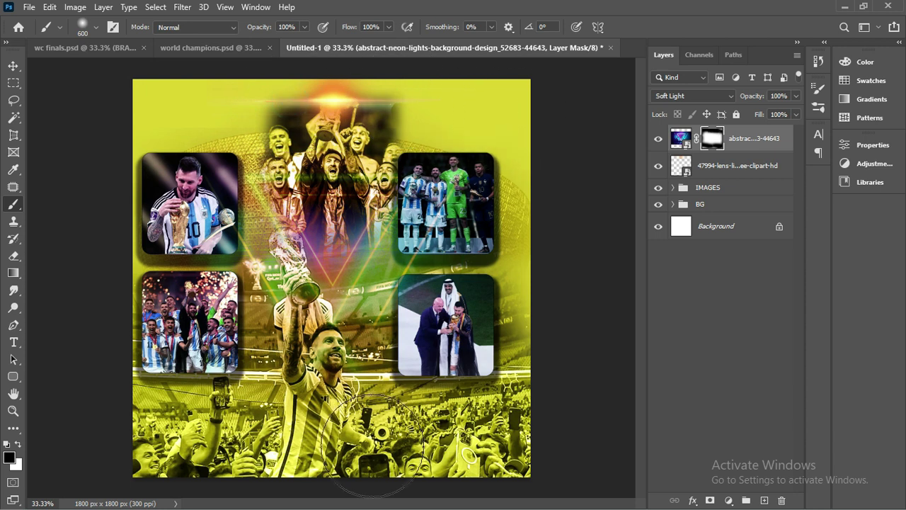
click(740, 165)
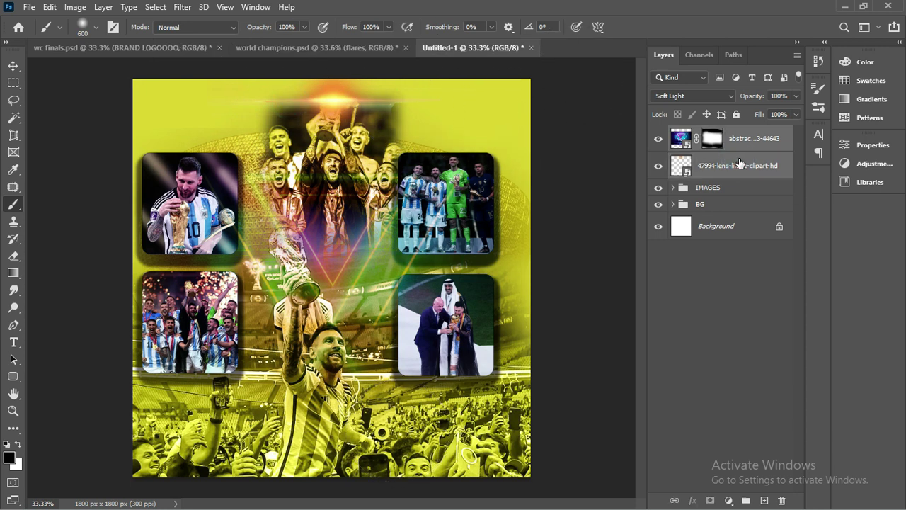
Group the neon-lights and lens-flare layers and name the group flares
key(ctrl+g)
double_click(706, 132)
text(fk)
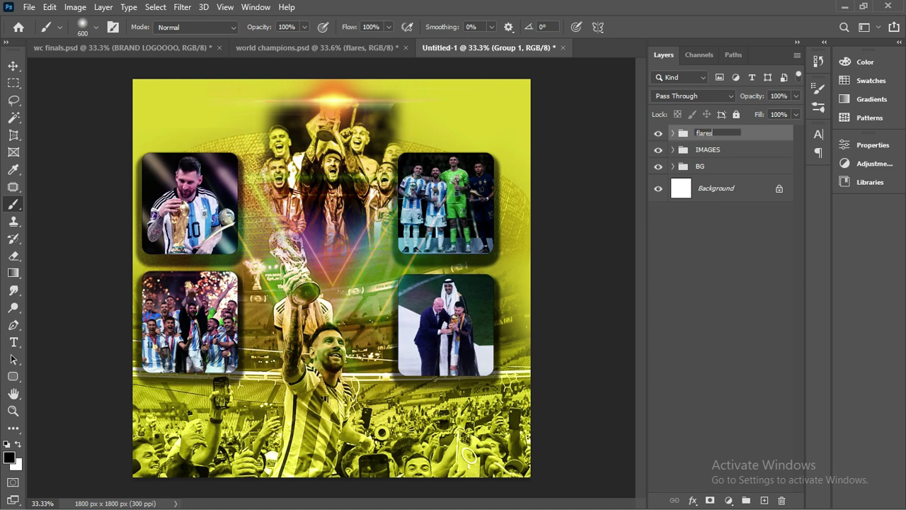
key(Return)
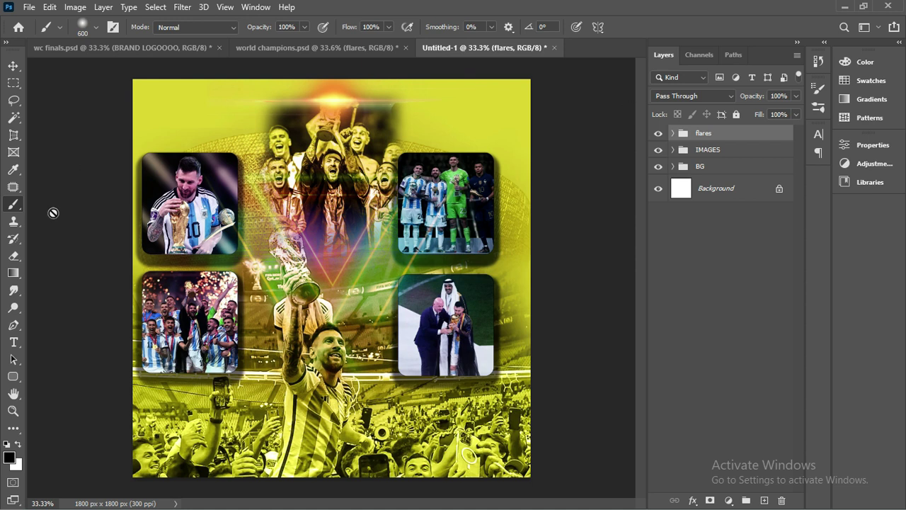
click(15, 347)
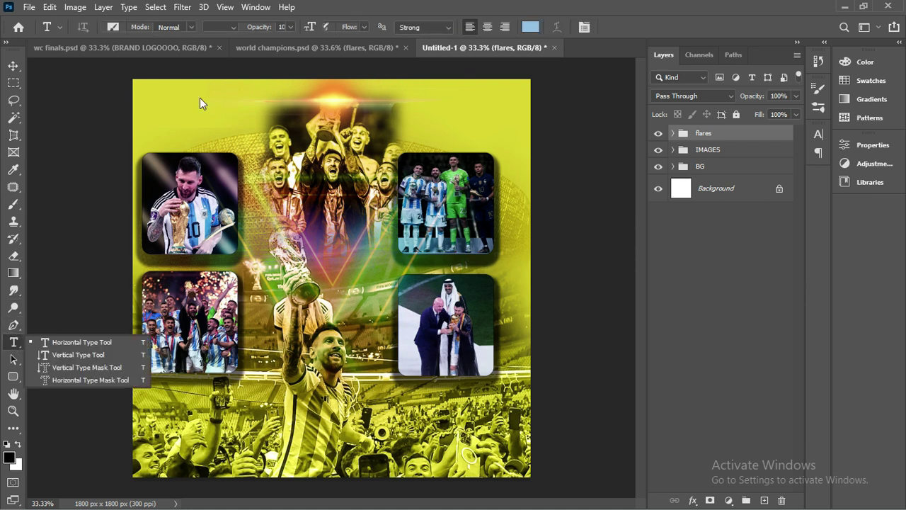
Add WORLD text, enlarged to about 245%, in the top-left corner
click(174, 114)
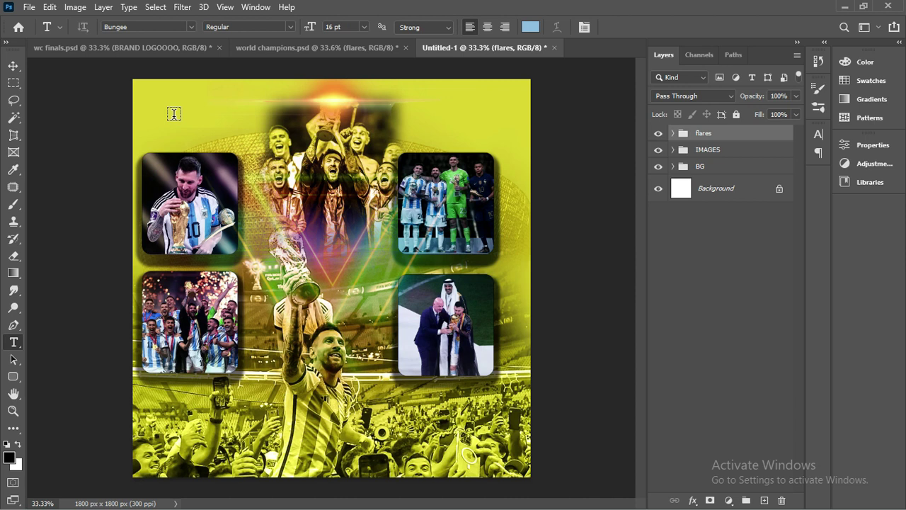
click(174, 114)
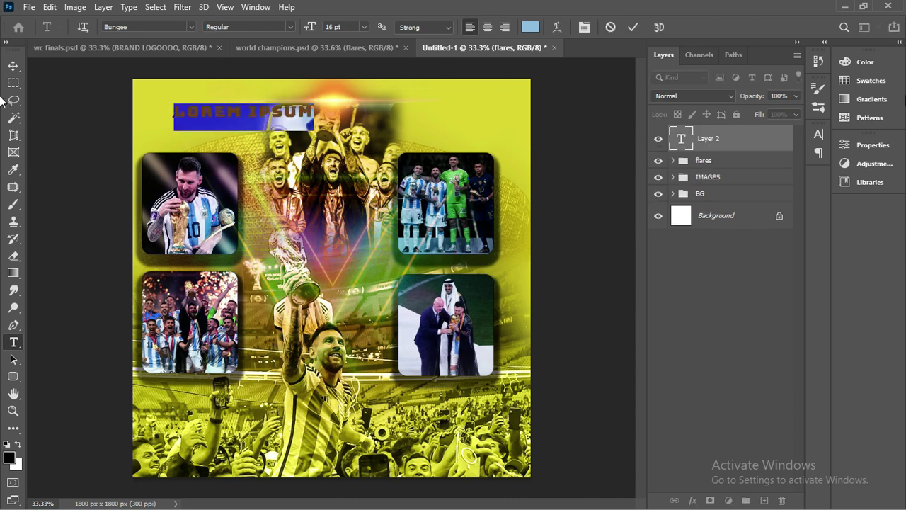
text(WORLD)
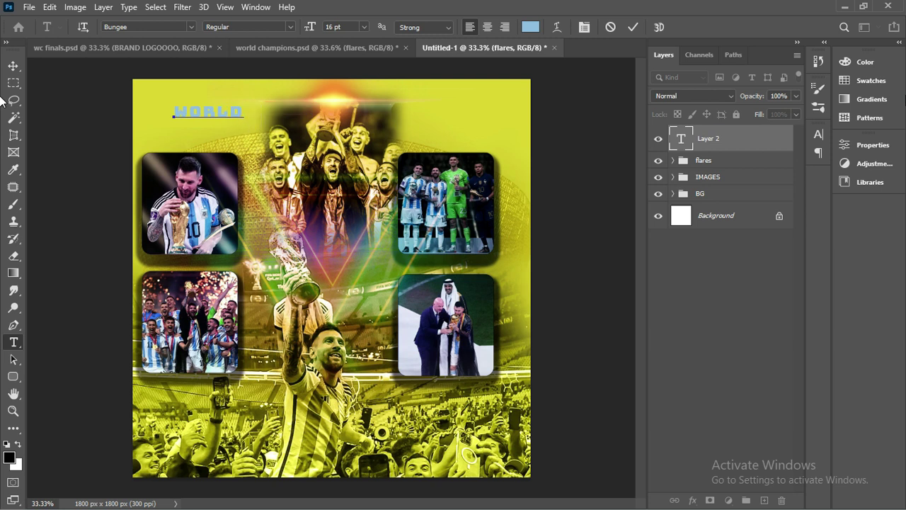
key(ctrl+a)
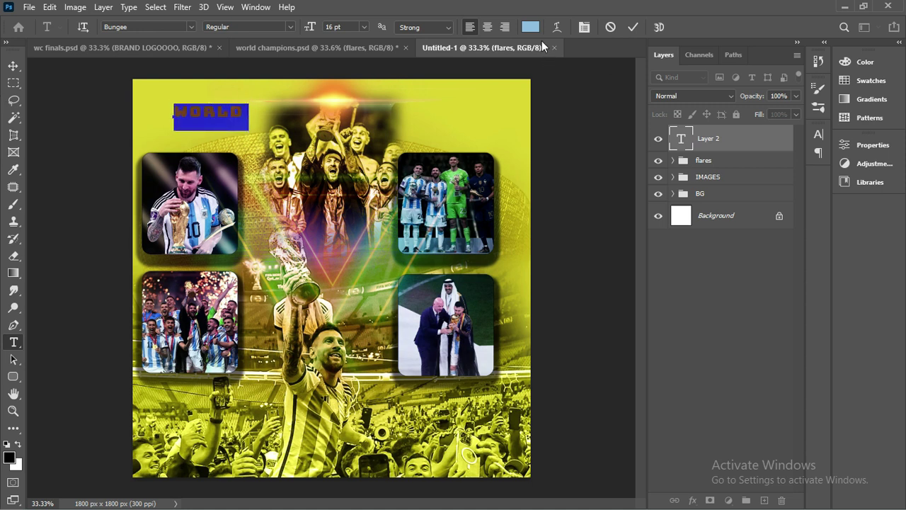
click(633, 27)
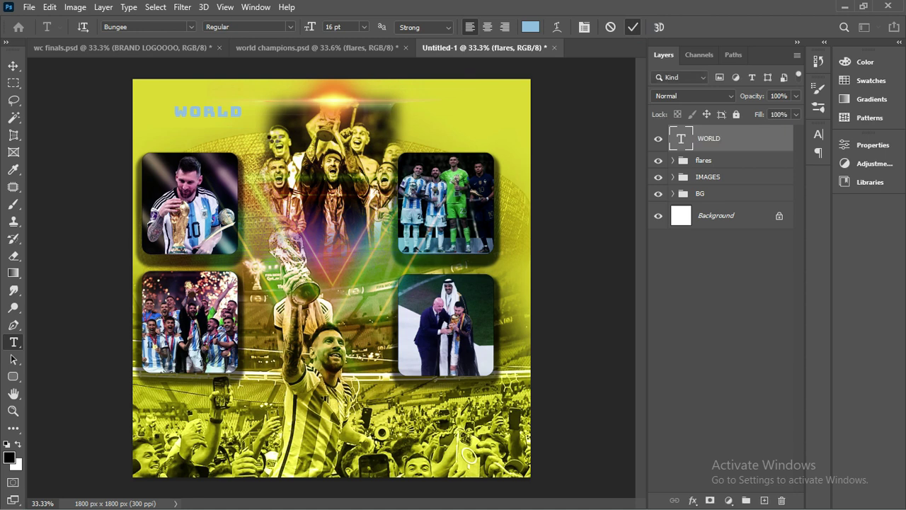
key(ctrl+t)
drag(247, 131, 342, 205)
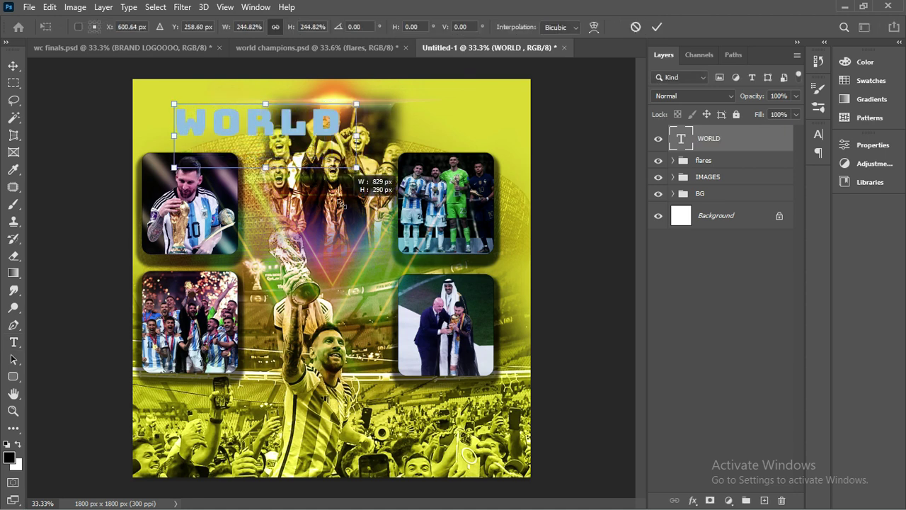
drag(276, 171, 241, 148)
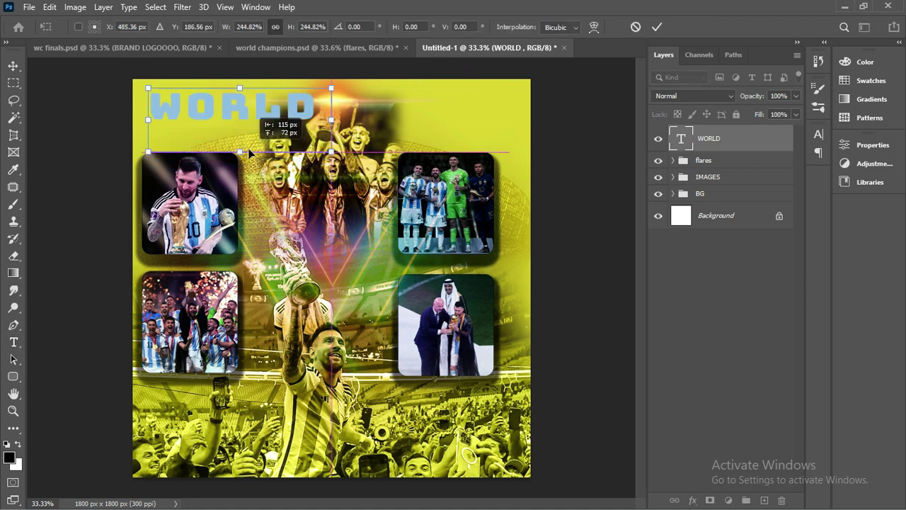
click(657, 27)
key(v)
Duplicate WORLD, retype it as CHampions, and shrink it directly beneath WORLD
drag(259, 119, 256, 161)
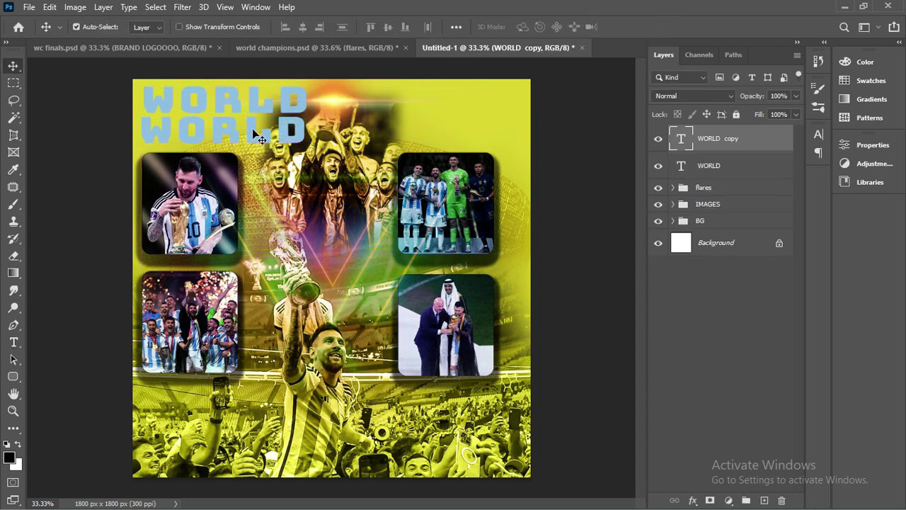
key(t)
double_click(253, 127)
text(CHam)
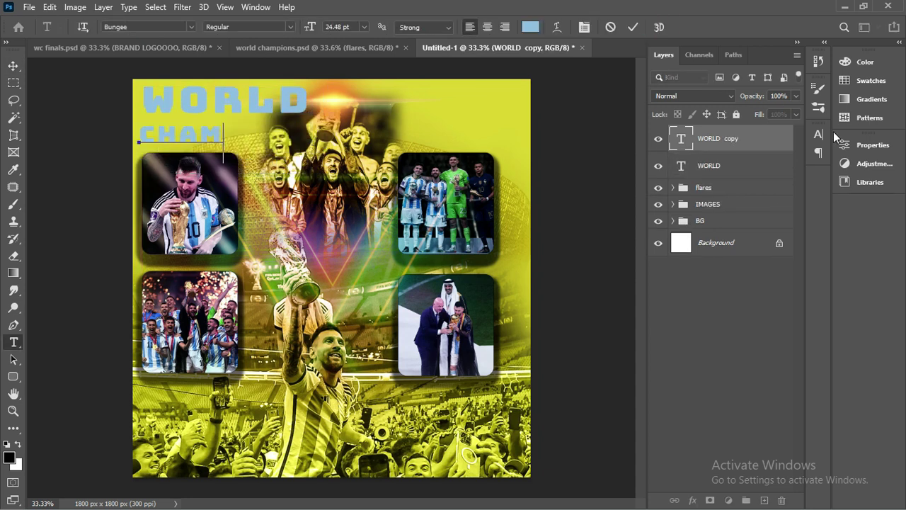
text(pions)
click(633, 27)
key(ctrl+t)
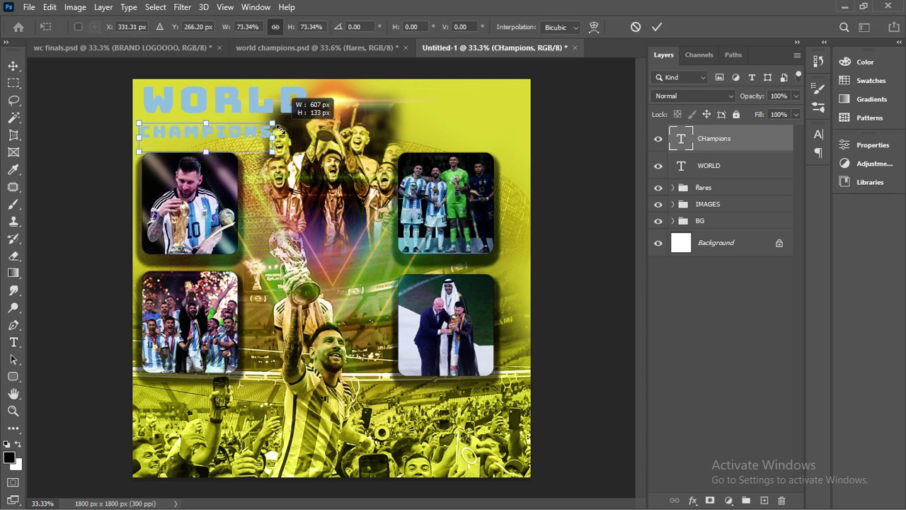
drag(311, 151, 270, 131)
click(657, 27)
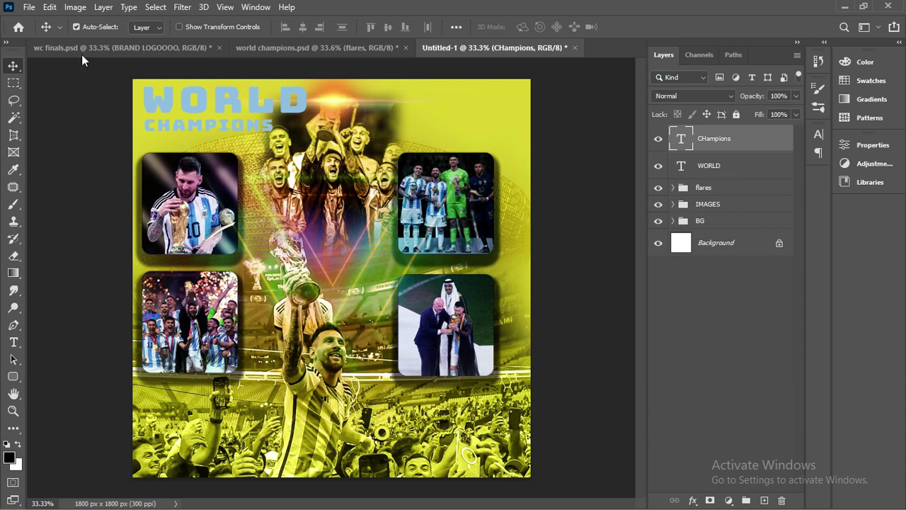
Embed the 2022 World Cup logo at about 42% in the top-right corner
click(29, 8)
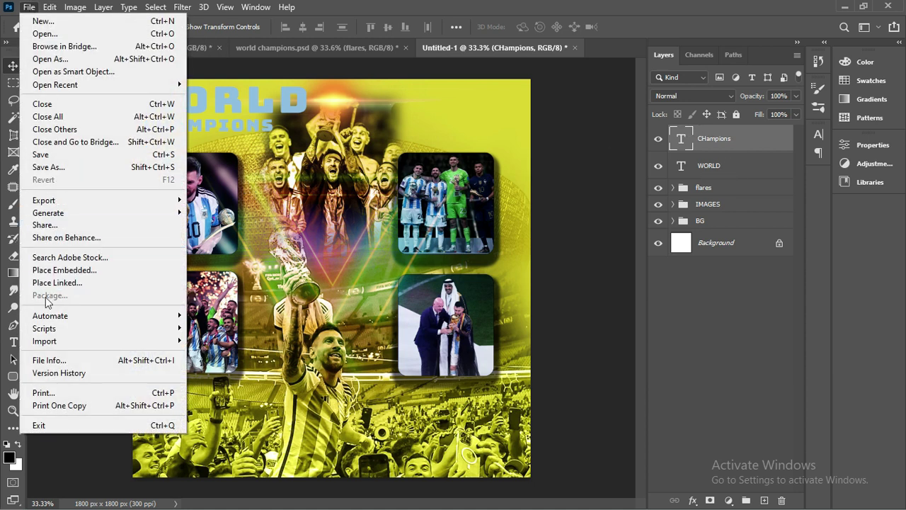
click(67, 270)
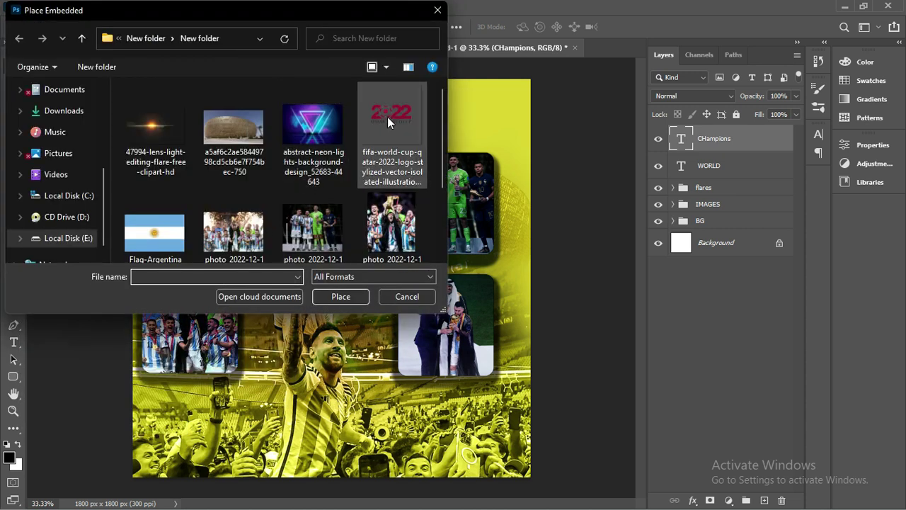
double_click(388, 117)
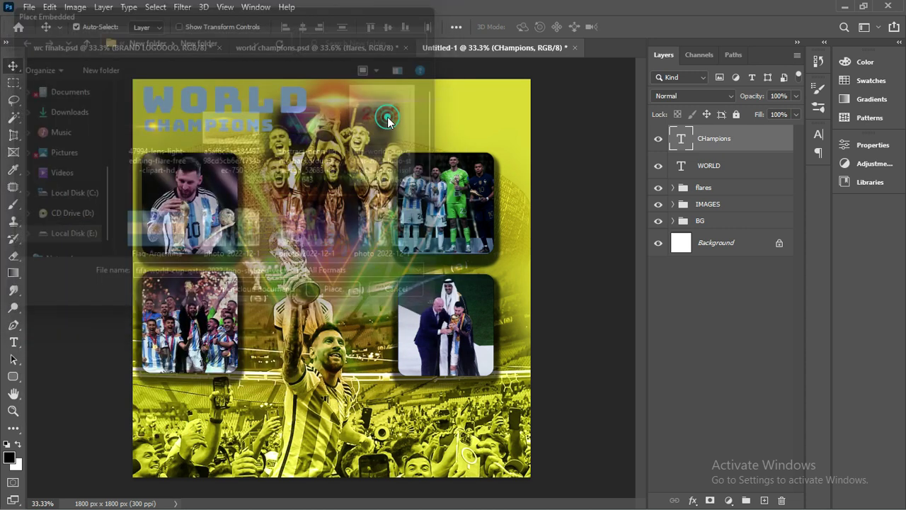
drag(502, 104, 421, 152)
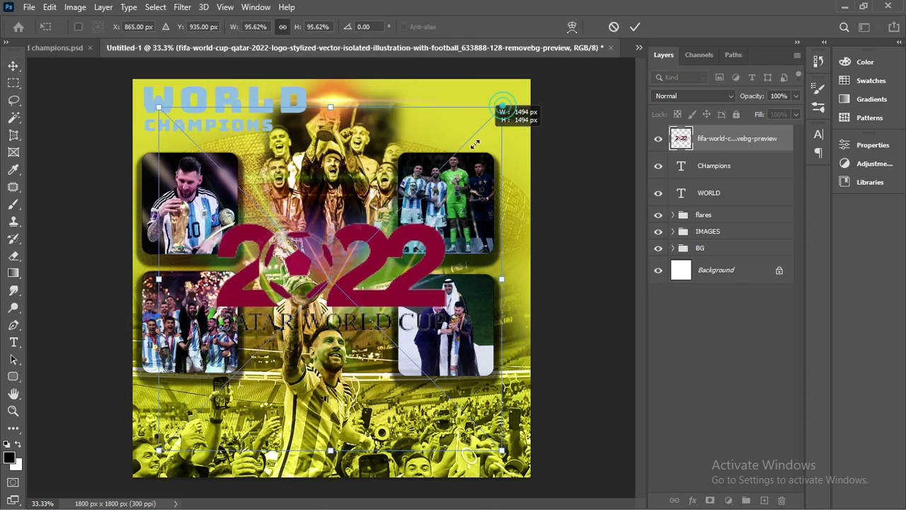
drag(407, 240, 510, 100)
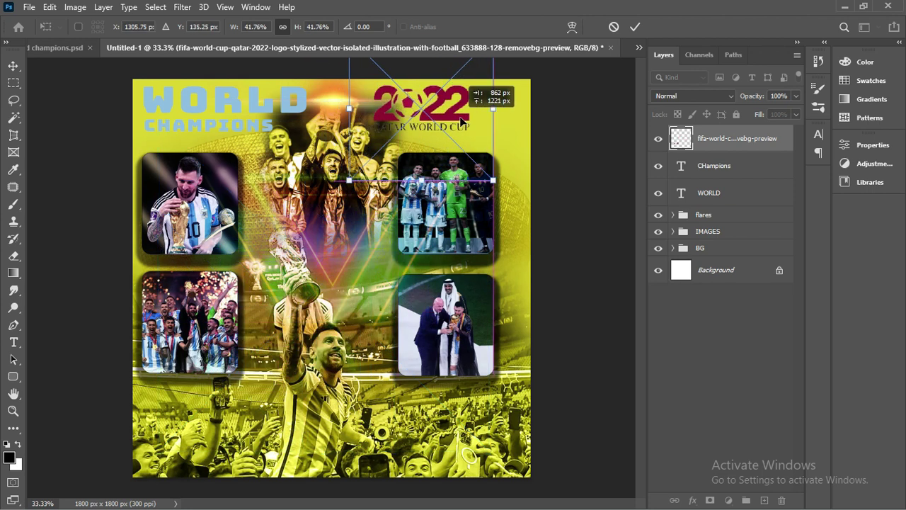
click(634, 27)
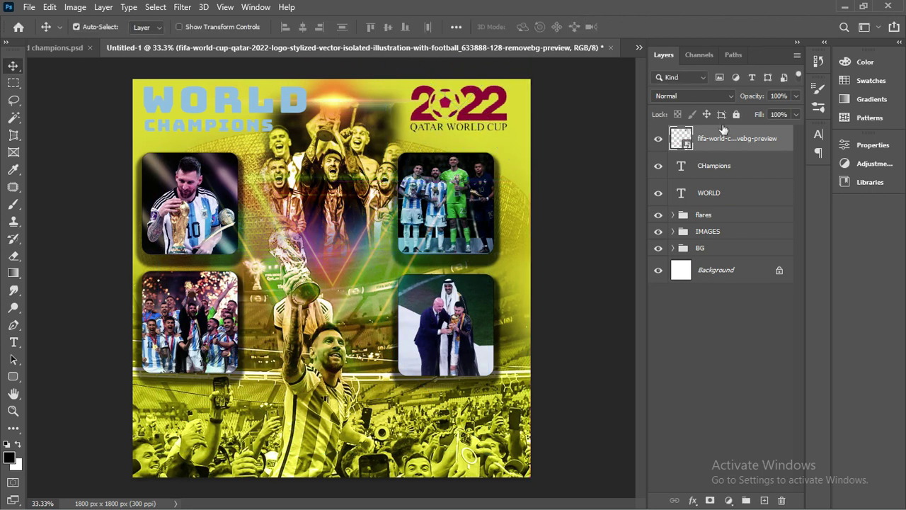
Give the 2022 logo a light-blue Color Overlay layer style
right_click(720, 134)
click(771, 27)
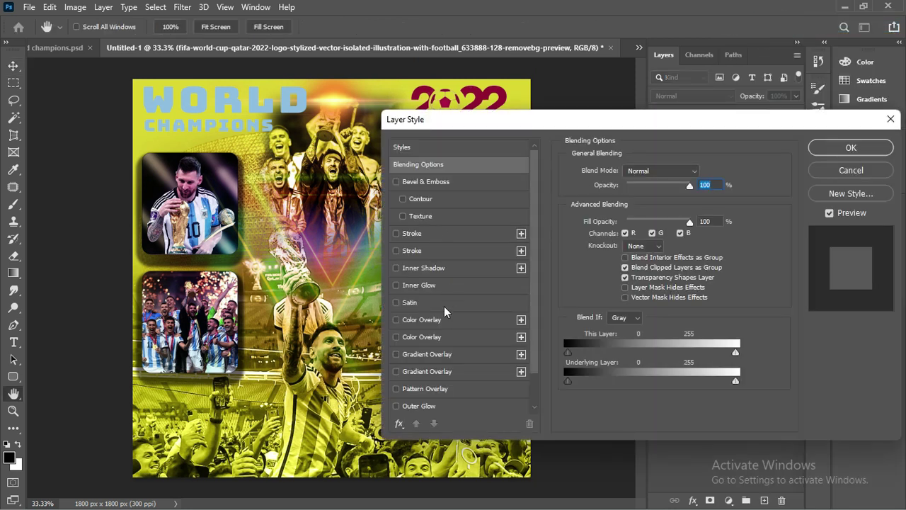
click(421, 337)
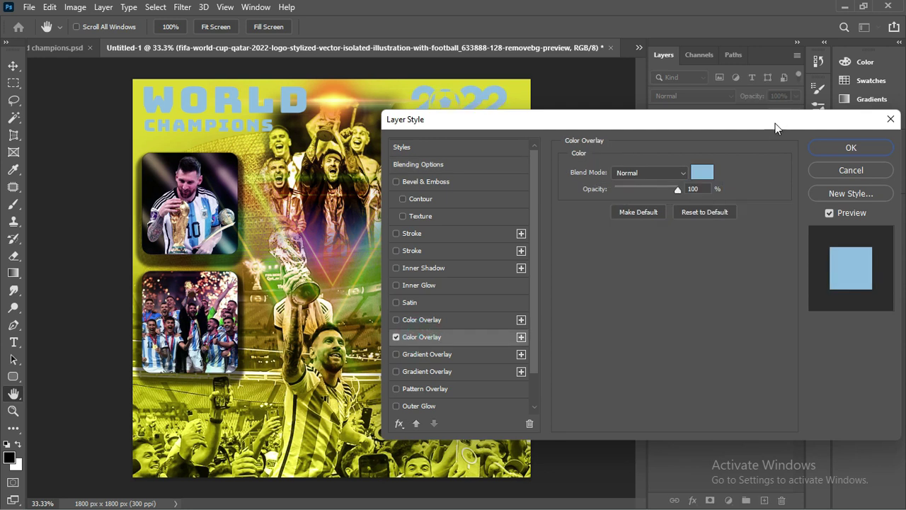
drag(774, 128, 662, 202)
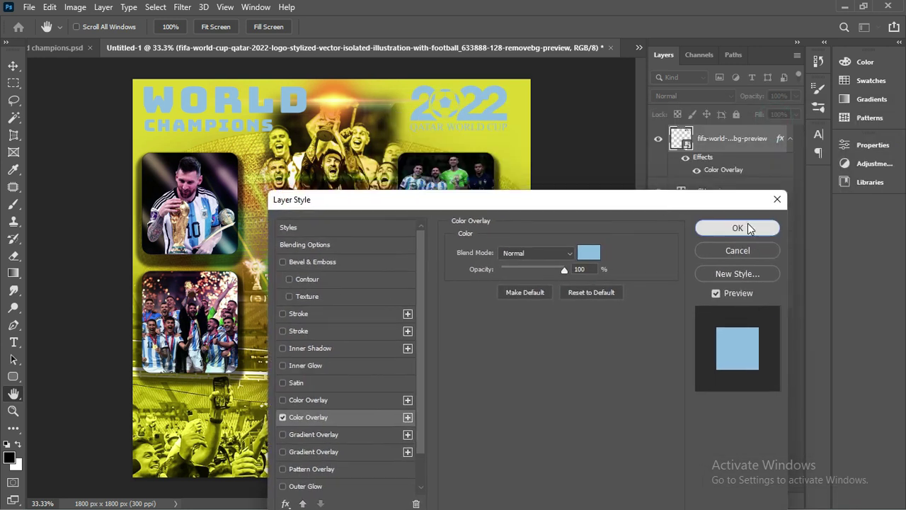
click(754, 228)
drag(243, 131, 381, 249)
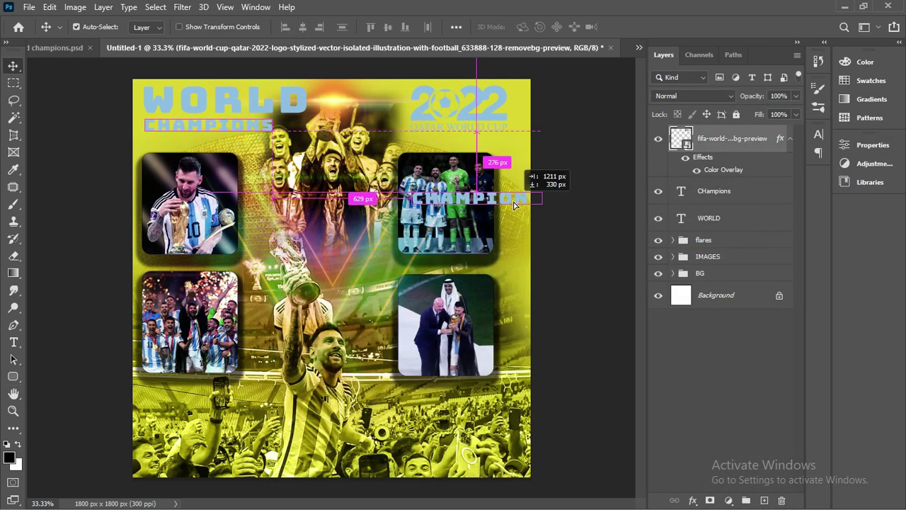
Retype the copied CHAMPIONS text as ARGENtina and move it between the photo tiles
double_click(381, 248)
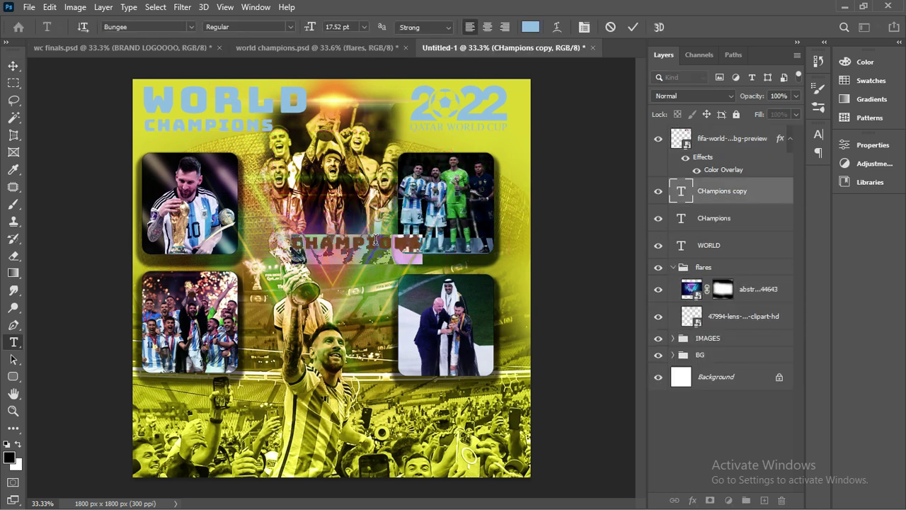
text(ARGENtina)
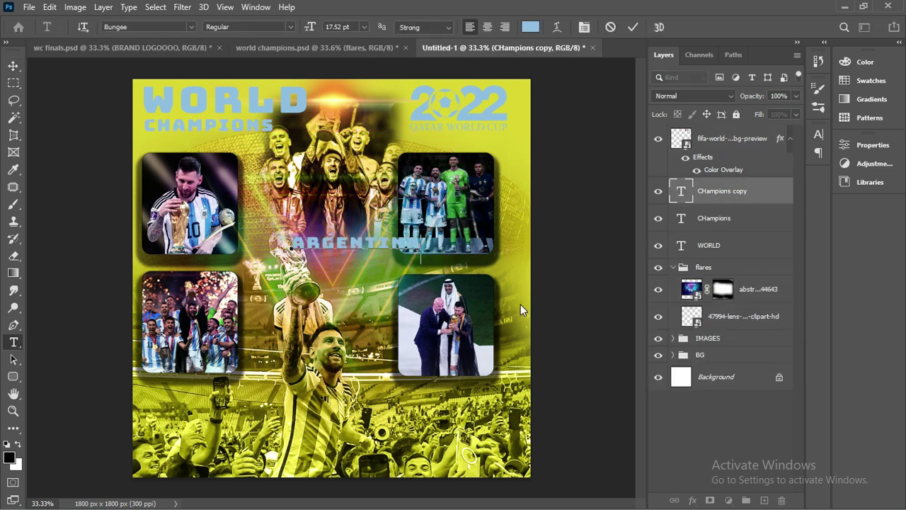
click(633, 27)
key(v)
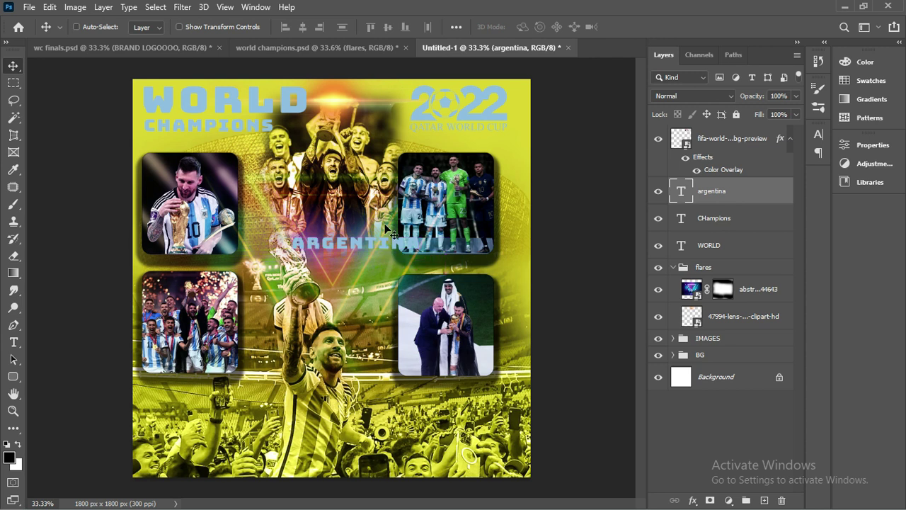
drag(393, 248, 364, 229)
Rotate ARGENTINA to 90°, enlarge it, and position it along the right edge
key(ctrl+t)
drag(416, 263, 354, 282)
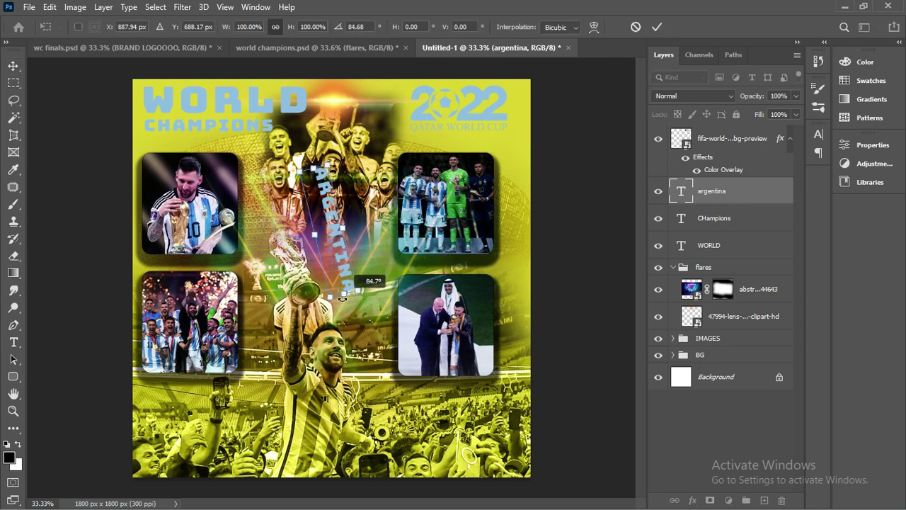
click(358, 27)
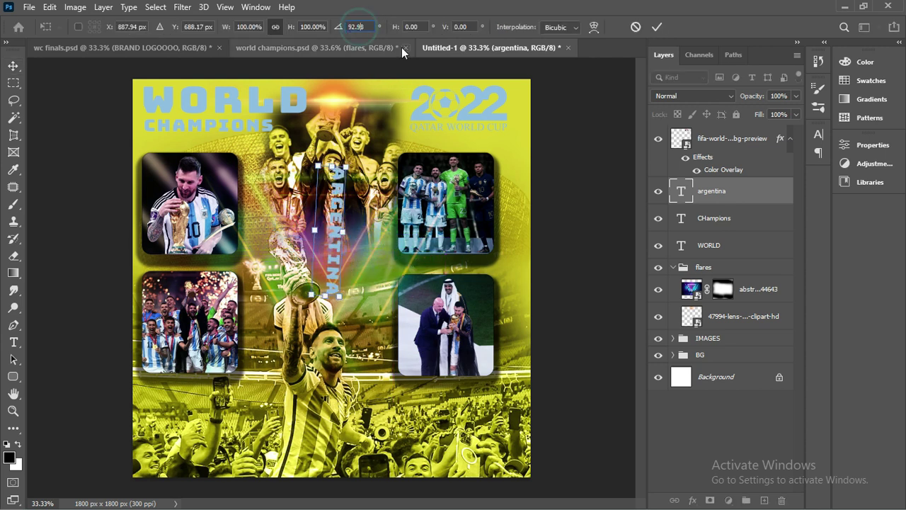
text(90)
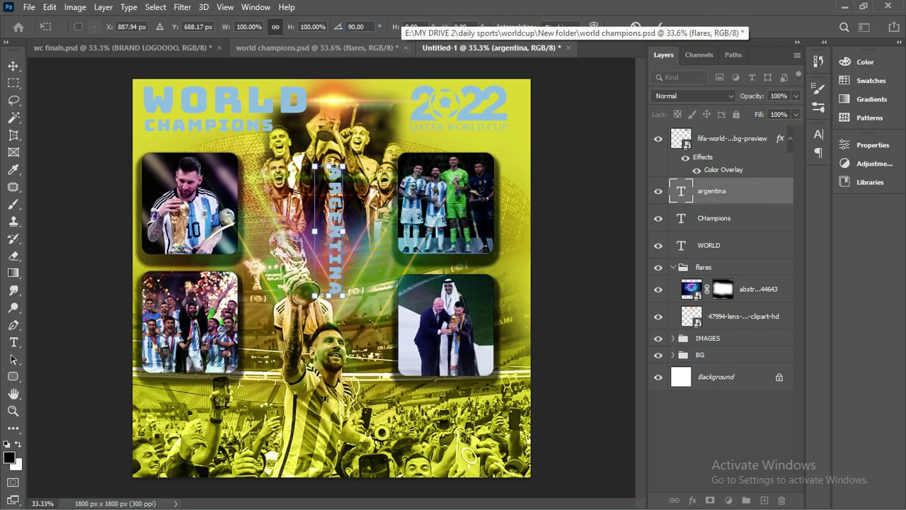
drag(338, 194, 516, 196)
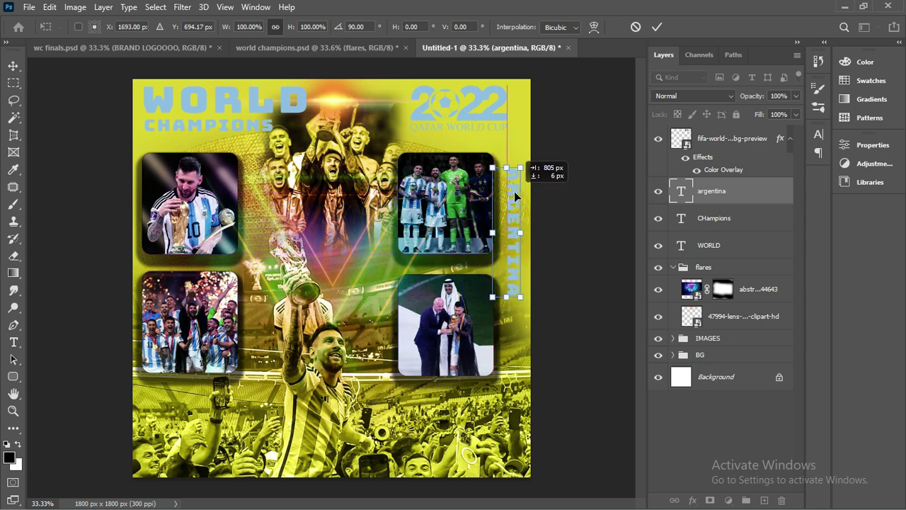
drag(523, 301, 537, 344)
drag(518, 281, 513, 289)
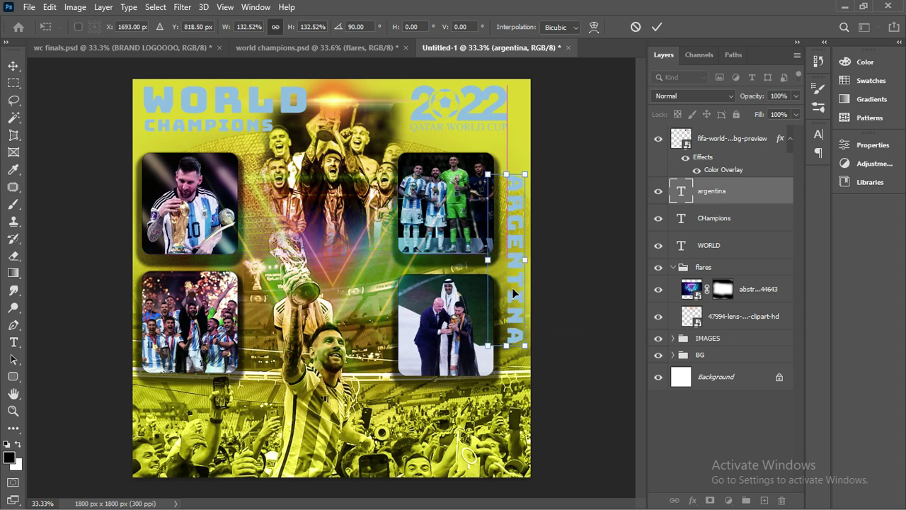
key(Left)
key(Left)
key(Left)
key(Left)
key(Left)
key(Left)
key(Left)
key(Left)
key(Left)
key(Left)
key(Left)
key(Left)
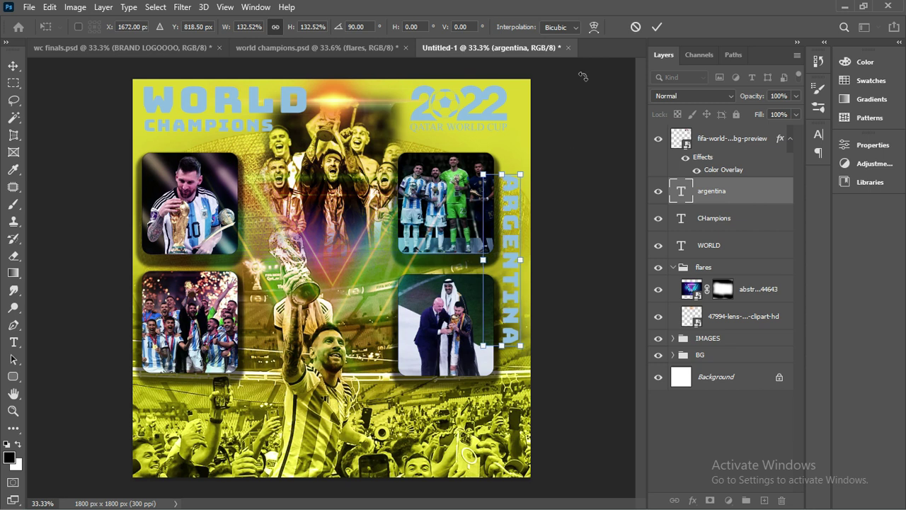
click(657, 27)
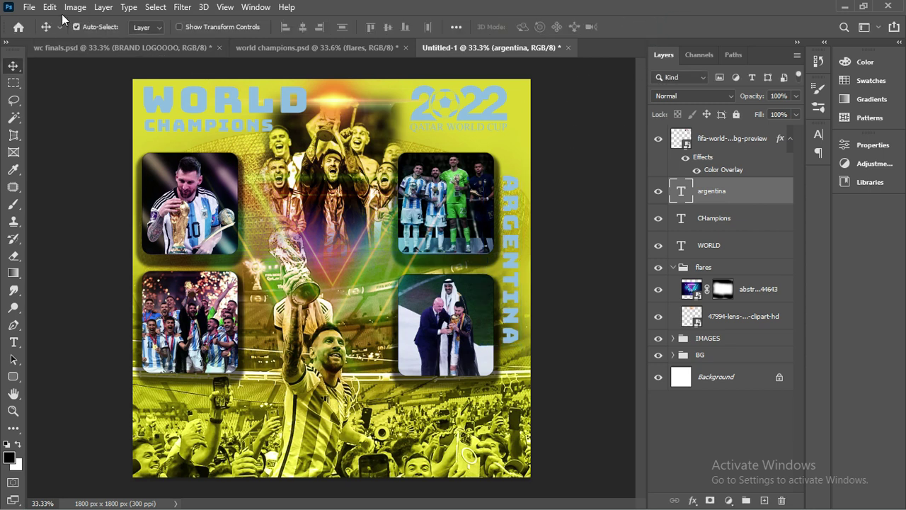
click(29, 7)
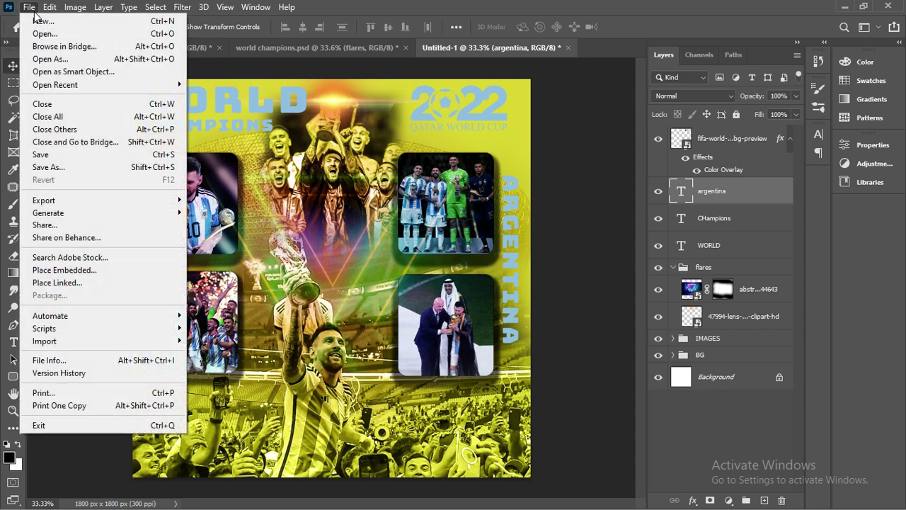
Embed the Flag-Argentina image and blend it in Multiply at 93% opacity
click(82, 273)
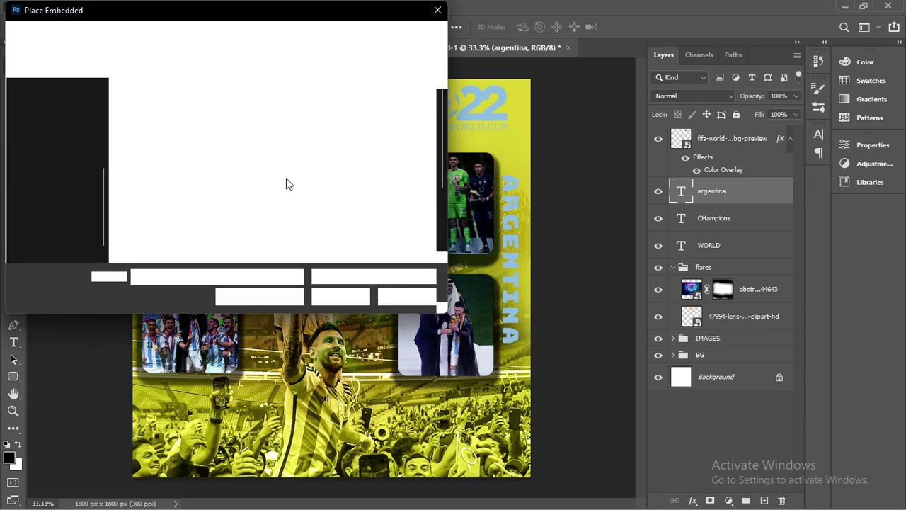
click(145, 243)
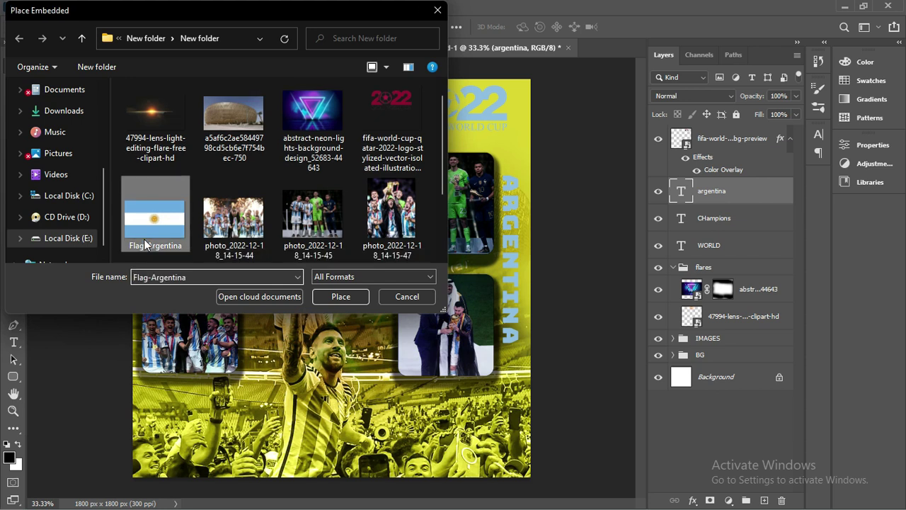
double_click(145, 244)
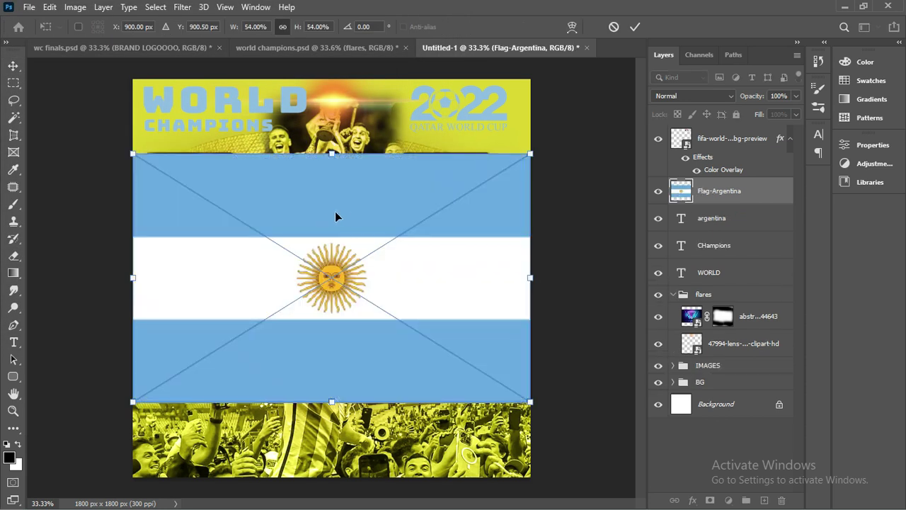
key(Return)
click(694, 95)
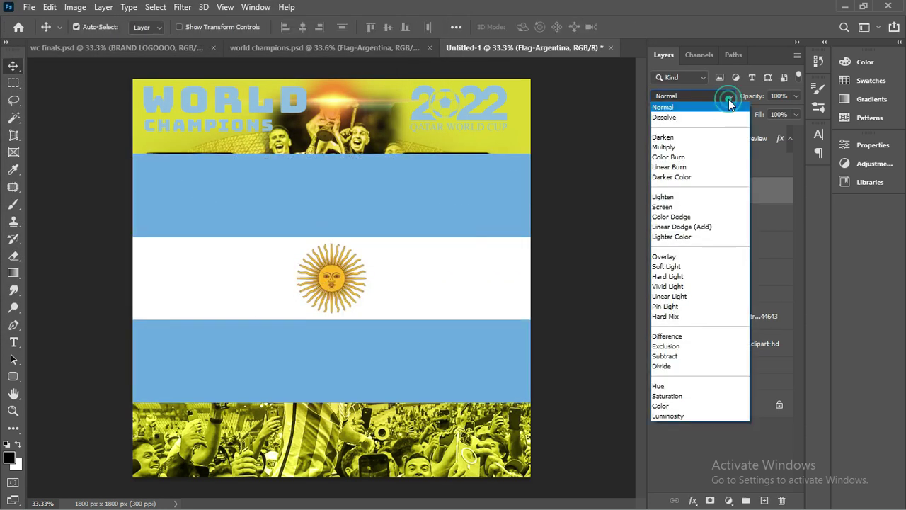
click(674, 149)
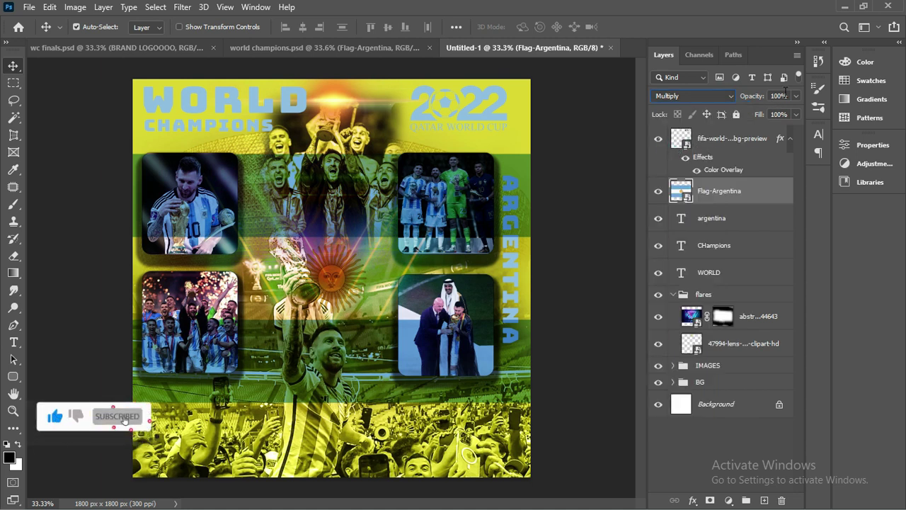
drag(753, 98, 747, 98)
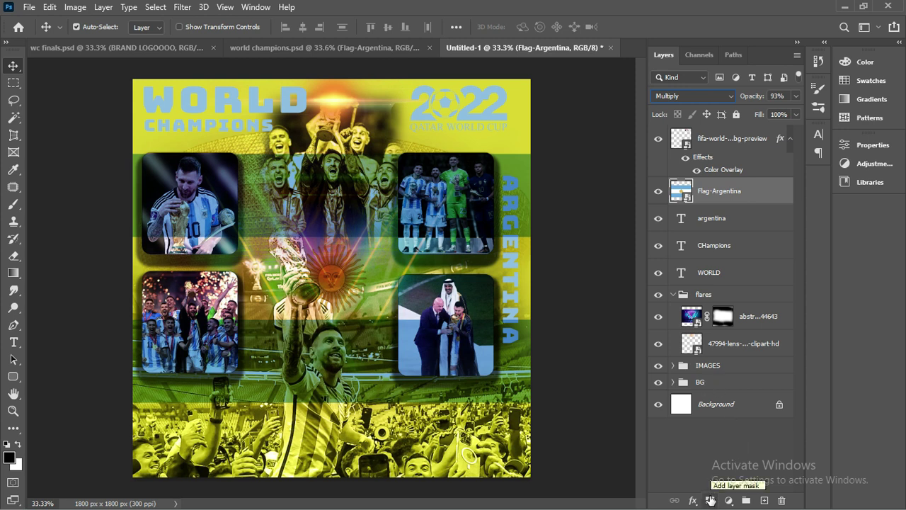
Mask the flag layer and paint out its tint over Messi and the top players with a 300 brush
click(711, 500)
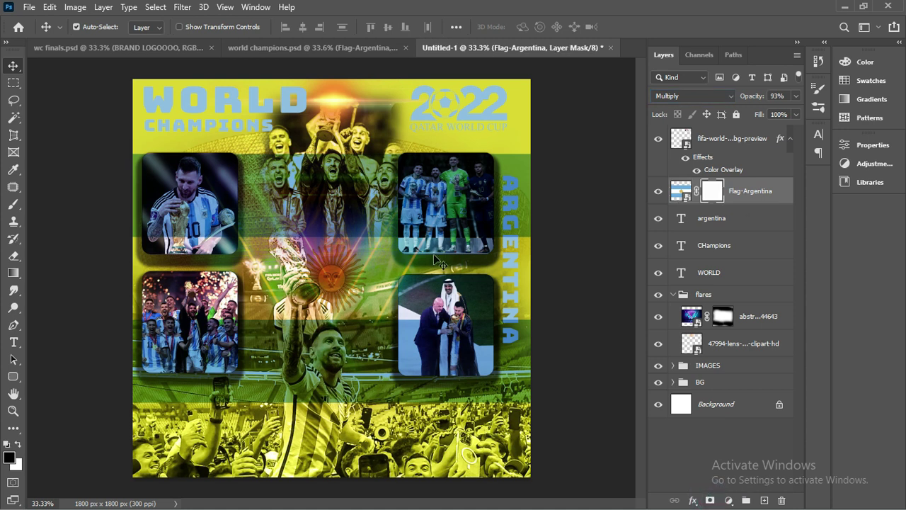
click(14, 206)
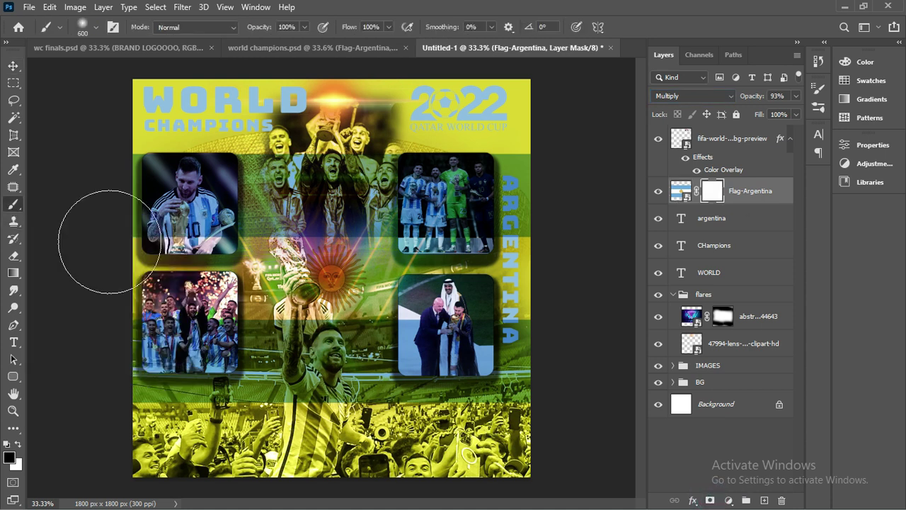
key(bracketleft)
key(bracketleft)
key(bracketleft)
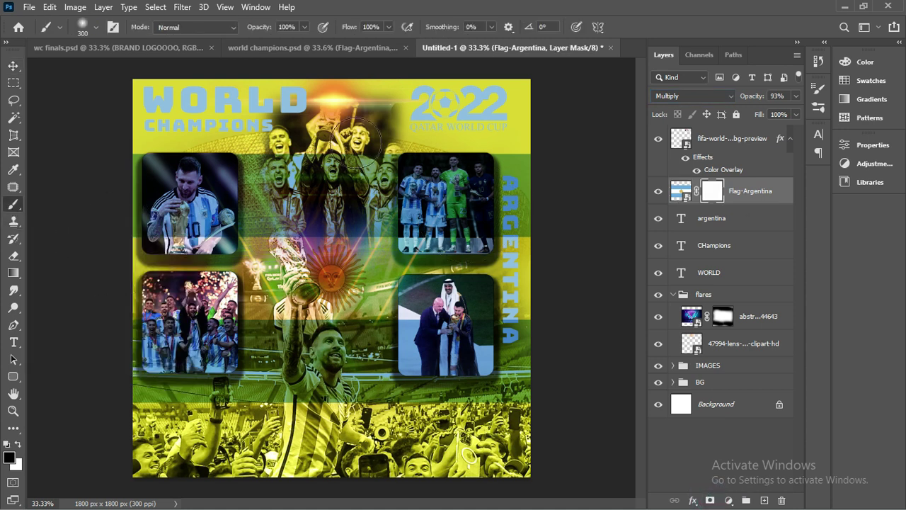
drag(333, 340, 333, 365)
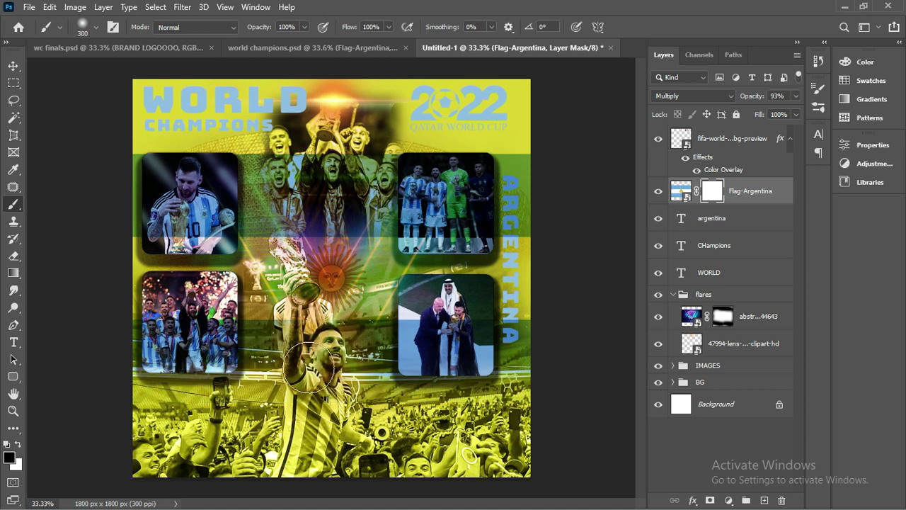
drag(262, 152, 386, 152)
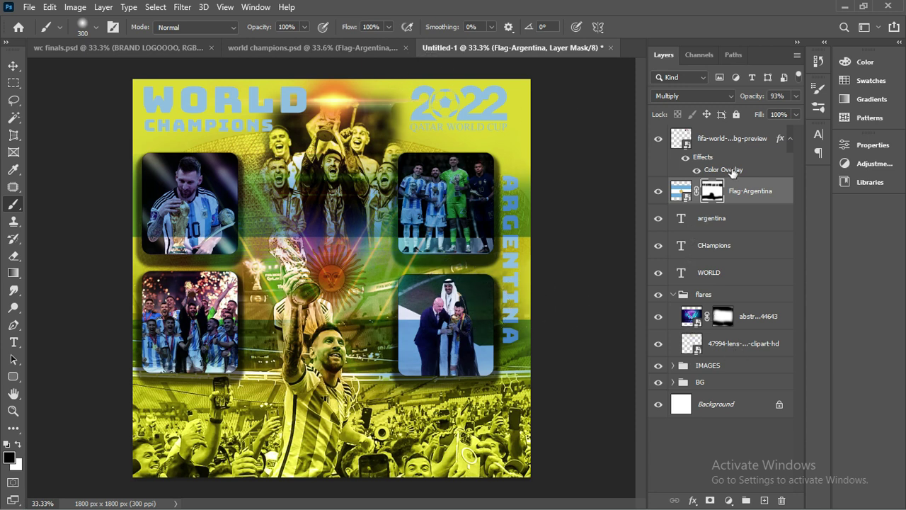
click(724, 145)
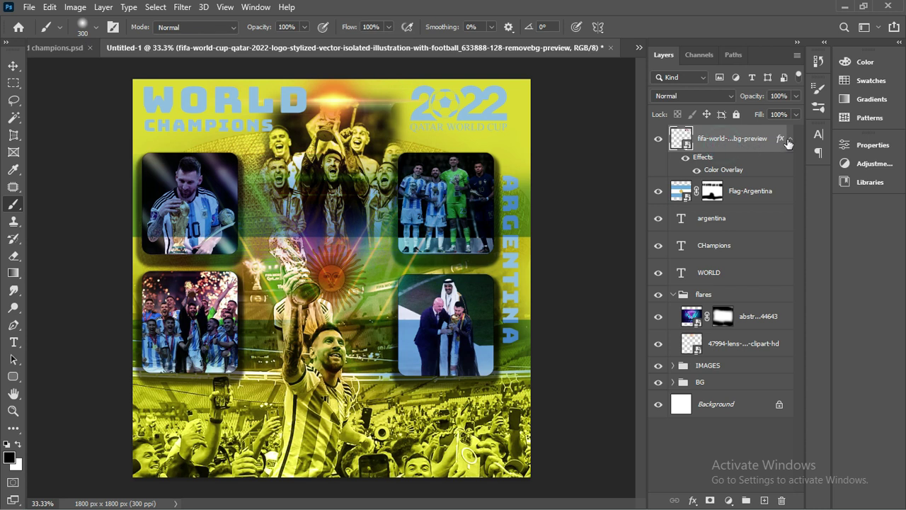
click(790, 138)
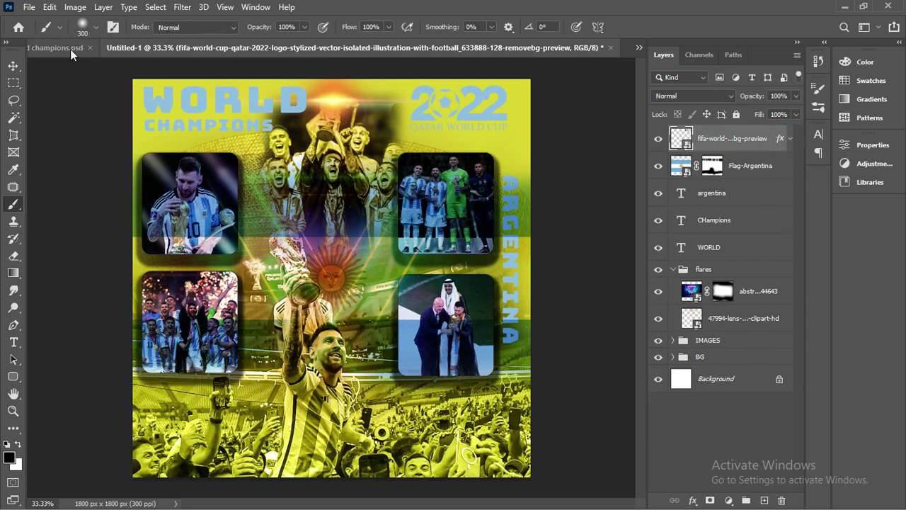
In wc finals.psd, hide Layer 6 and select the BRAND LOGOOOO group's layers from DSN_LOGO down
click(639, 48)
click(677, 52)
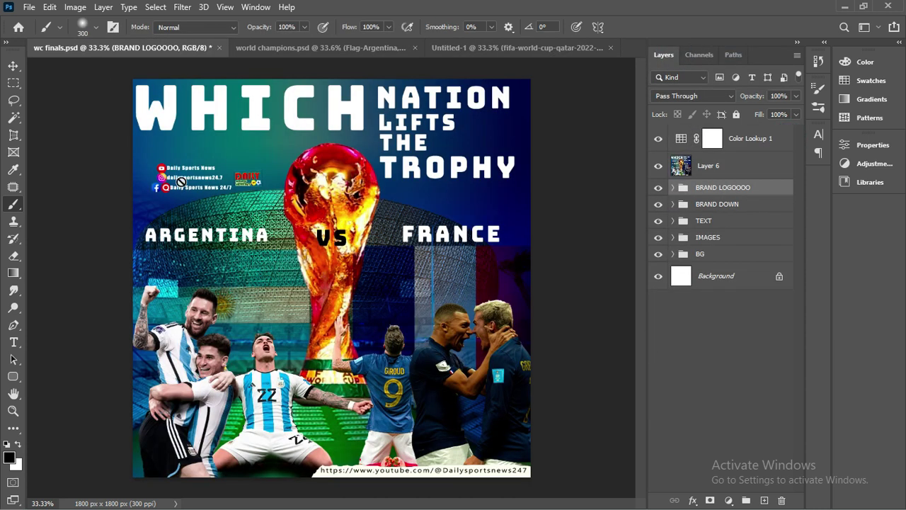
key(v)
click(225, 172)
click(658, 167)
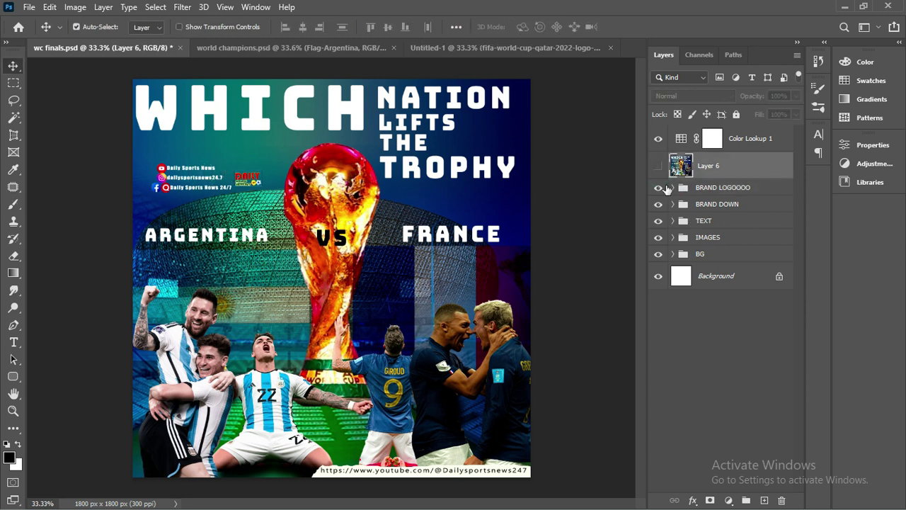
click(673, 187)
click(743, 212)
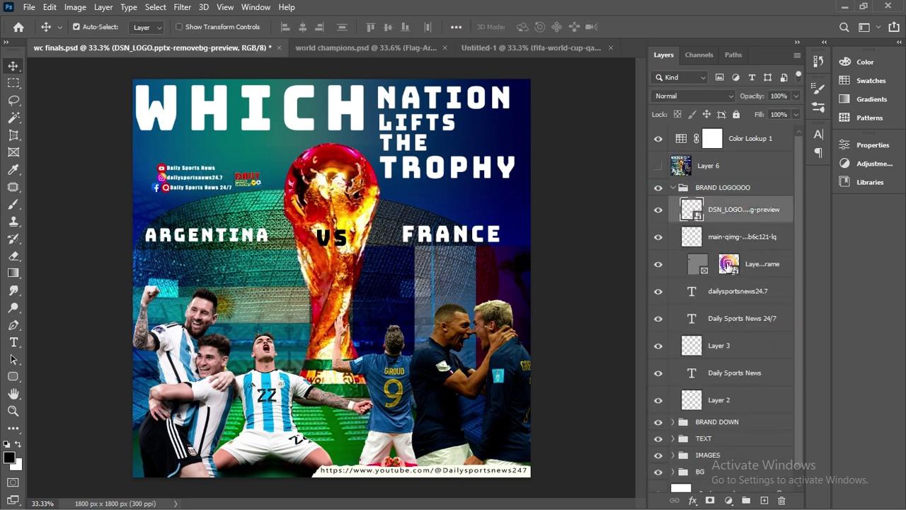
shift+click(719, 400)
Copy the brand logo layers into the Untitled-1 poster and group them as 'logo'
mouse_move(206, 186)
mouse_down()
mouse_move(354, 443)
mouse_move(421, 429)
mouse_up()
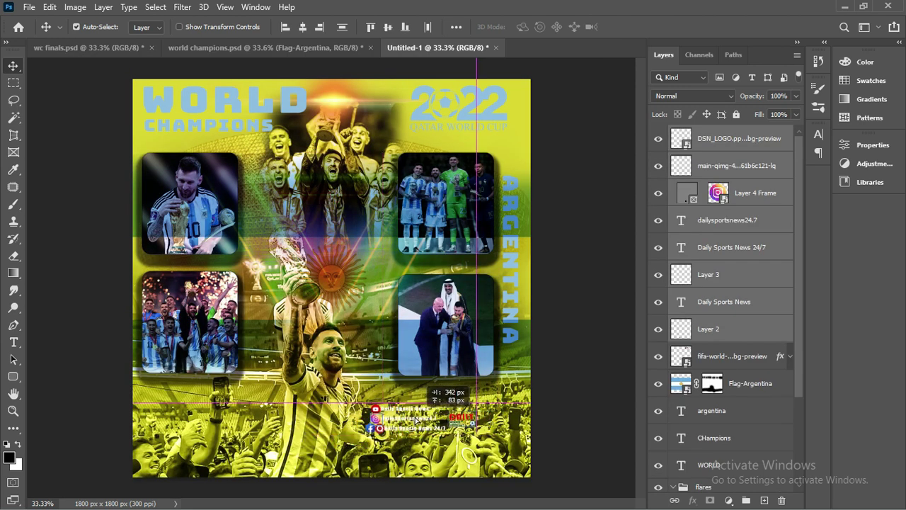
key(ctrl+g)
double_click(709, 133)
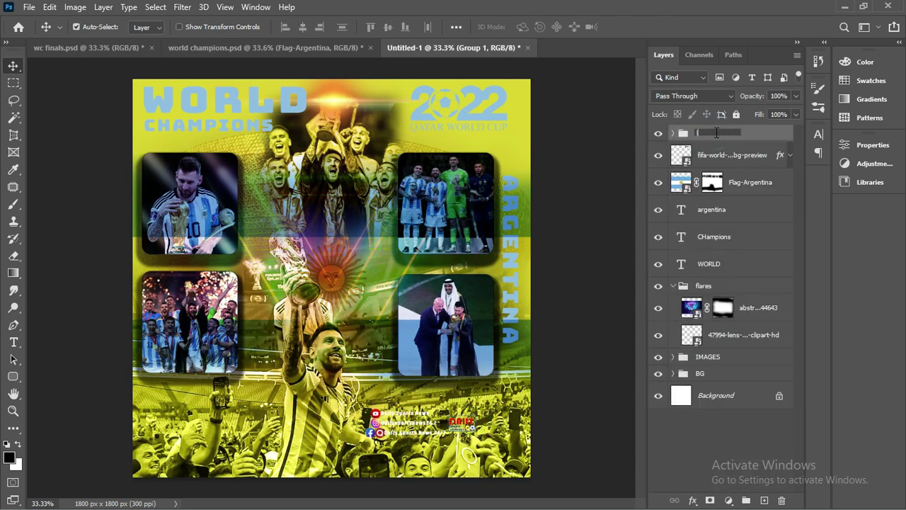
text(logo)
key(Return)
click(672, 133)
Enlarge the DSN_LOGO and nudge the DAILY logo slightly upward
click(743, 154)
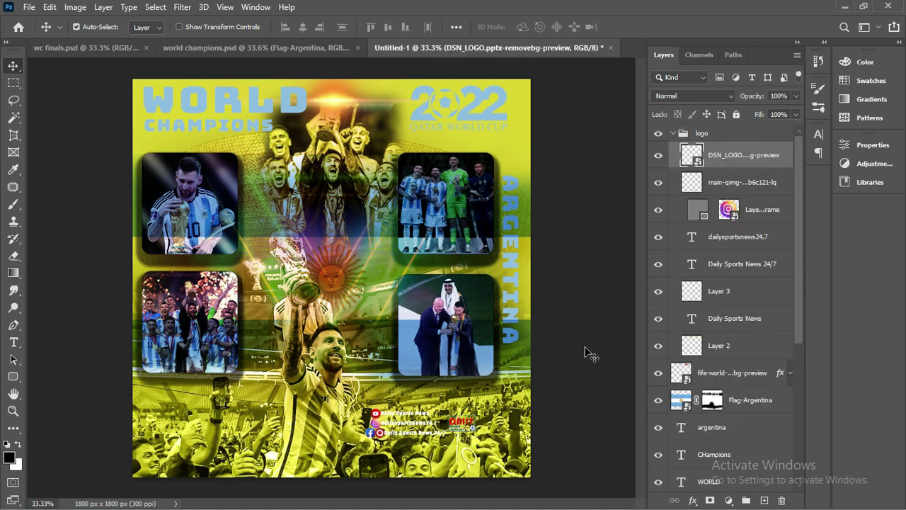
key(ctrl+t)
drag(480, 434, 507, 450)
click(636, 27)
click(545, 394)
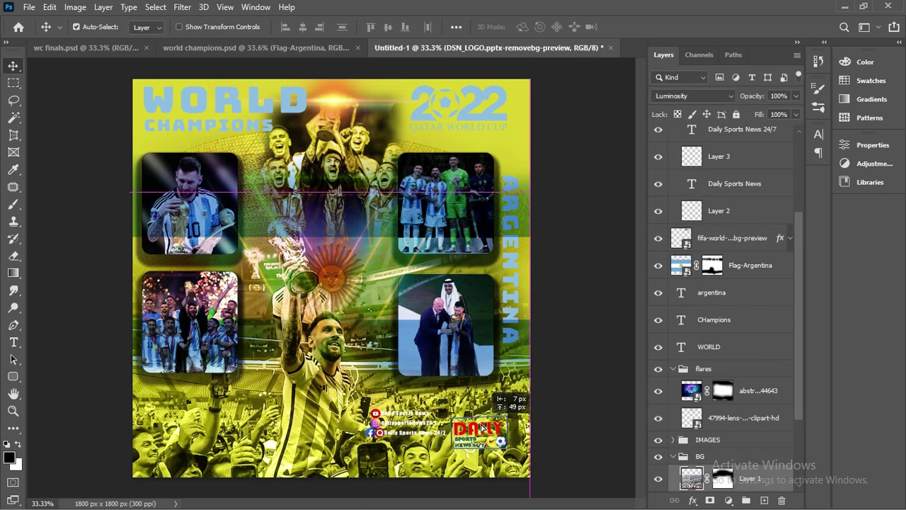
drag(482, 433, 479, 422)
Copy the BRAND DOWN URL text layers from wc finals.psd to the poster's bottom edge
click(85, 48)
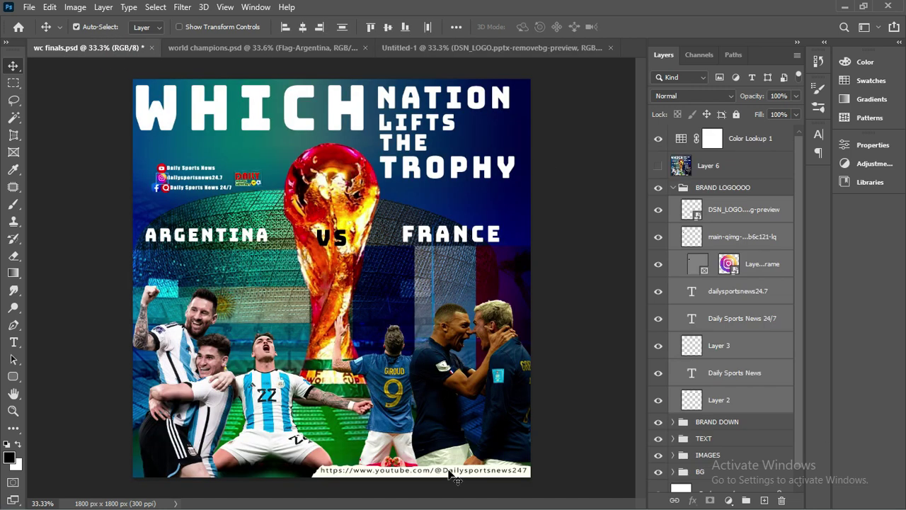
drag(549, 489, 546, 455)
drag(533, 66, 530, 79)
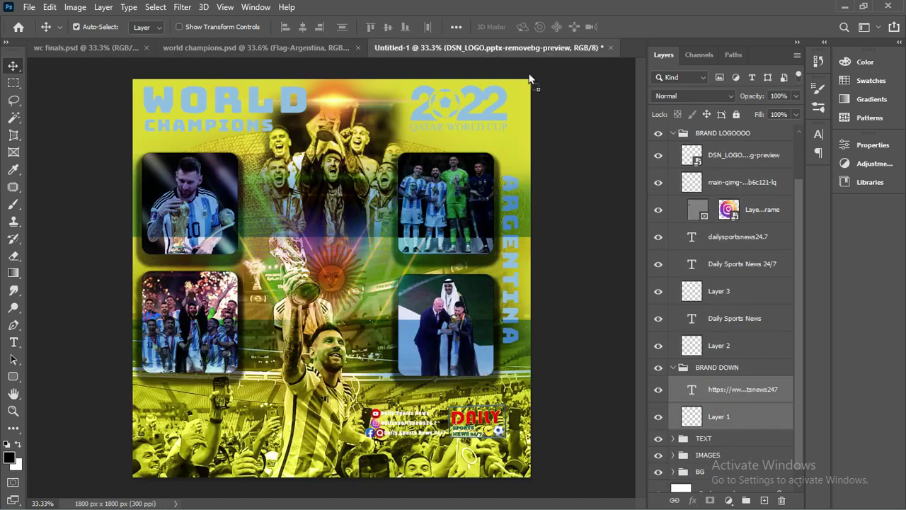
drag(445, 482, 442, 476)
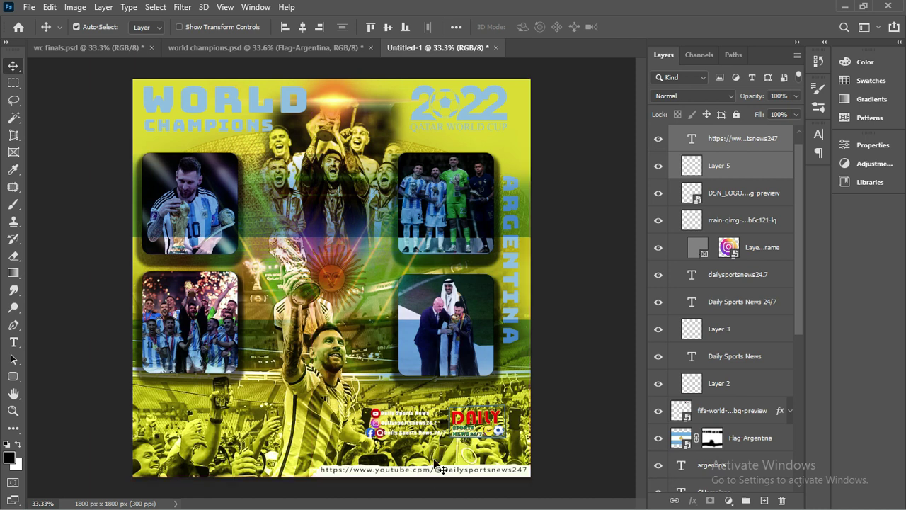
Collapse the logo group in the Layers panel
scroll(744, 262, up, 1)
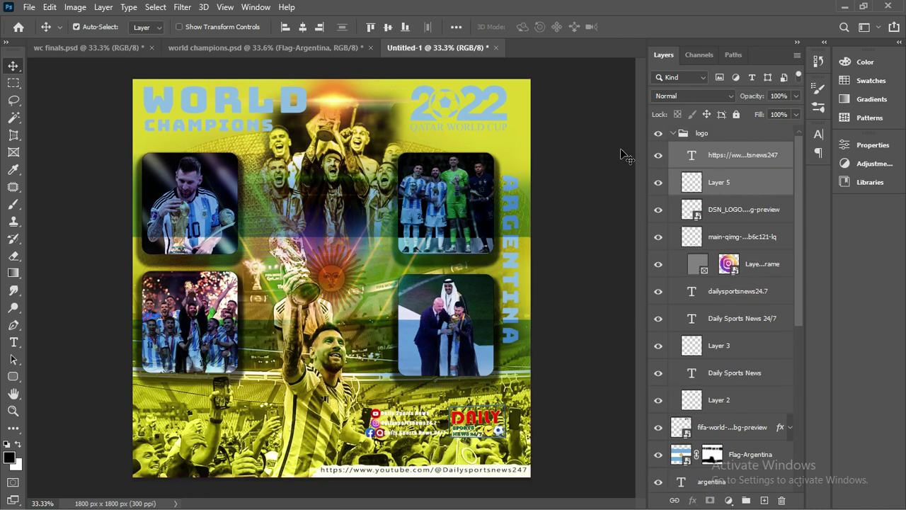
click(743, 133)
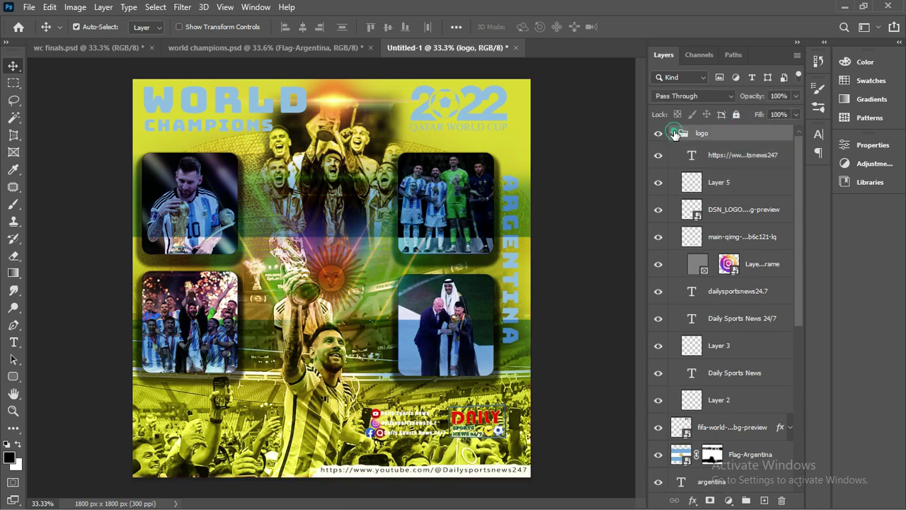
click(675, 134)
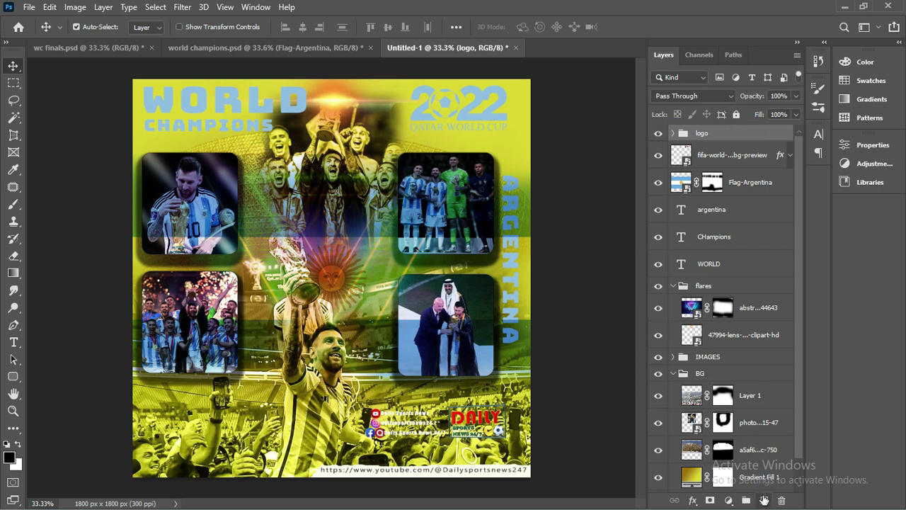
Paint a black patch on a new layer behind the bottom logos
click(764, 500)
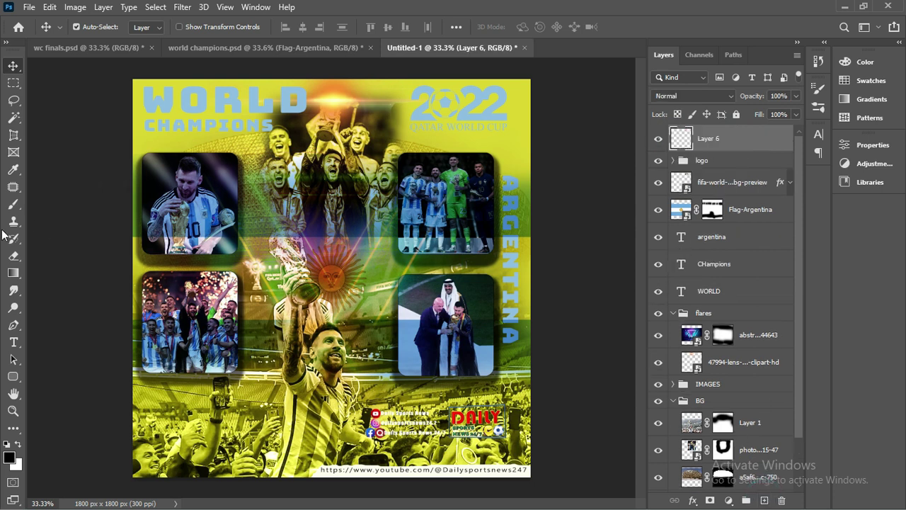
click(13, 204)
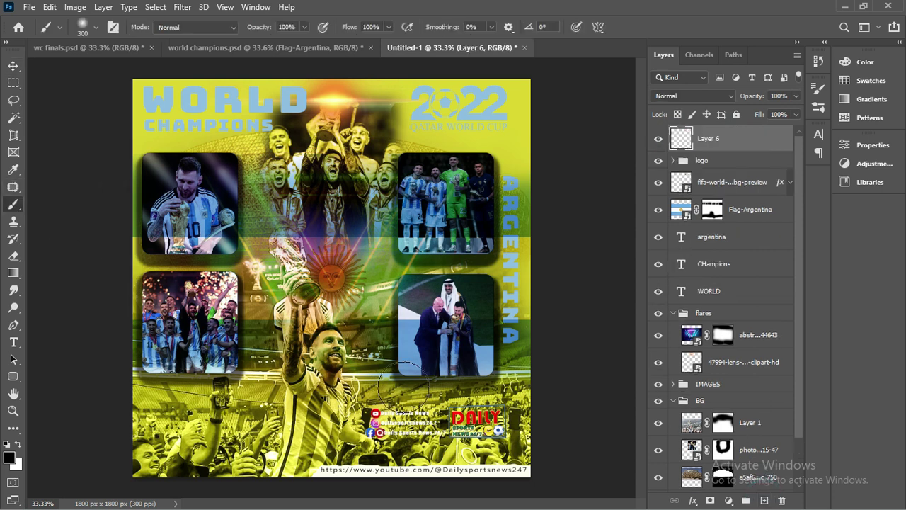
mouse_move(374, 425)
mouse_down()
mouse_move(510, 423)
mouse_move(370, 421)
mouse_up()
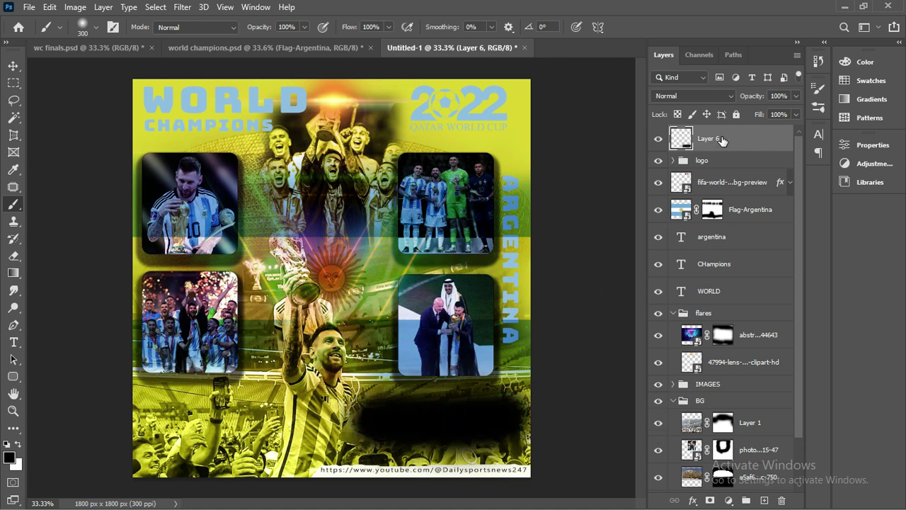
Move the painted Layer 6 just below the logo group
click(672, 161)
drag(723, 139, 727, 177)
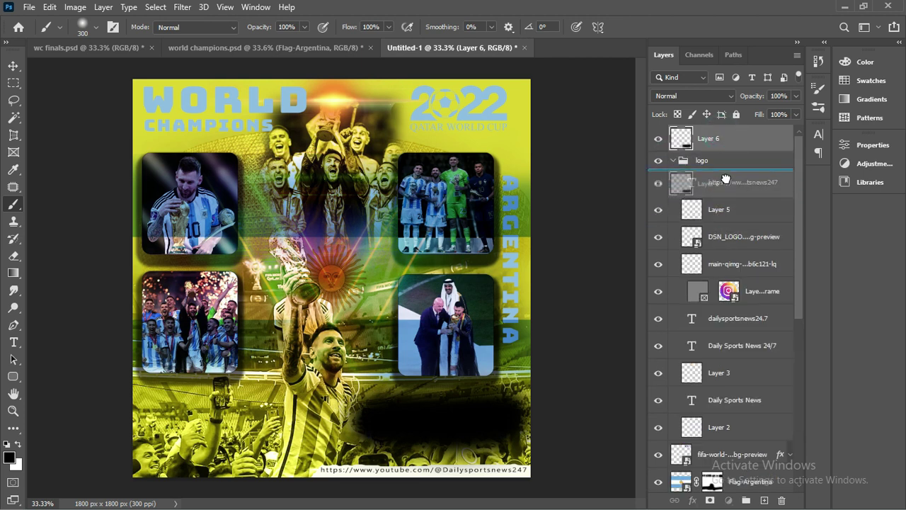
drag(726, 179, 726, 130)
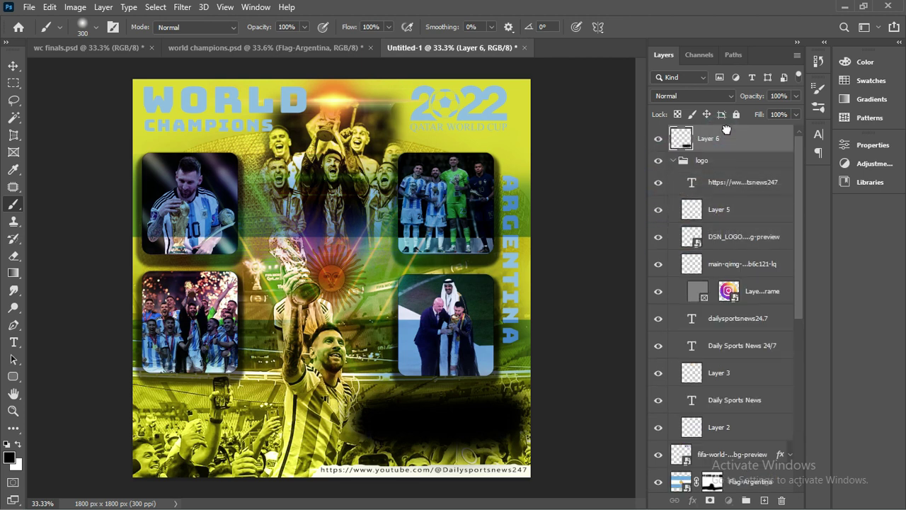
click(673, 161)
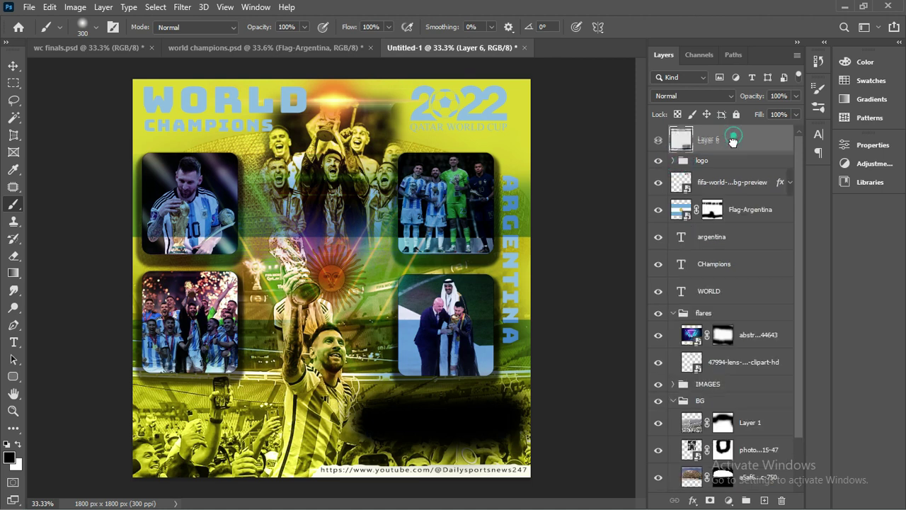
drag(729, 138, 733, 177)
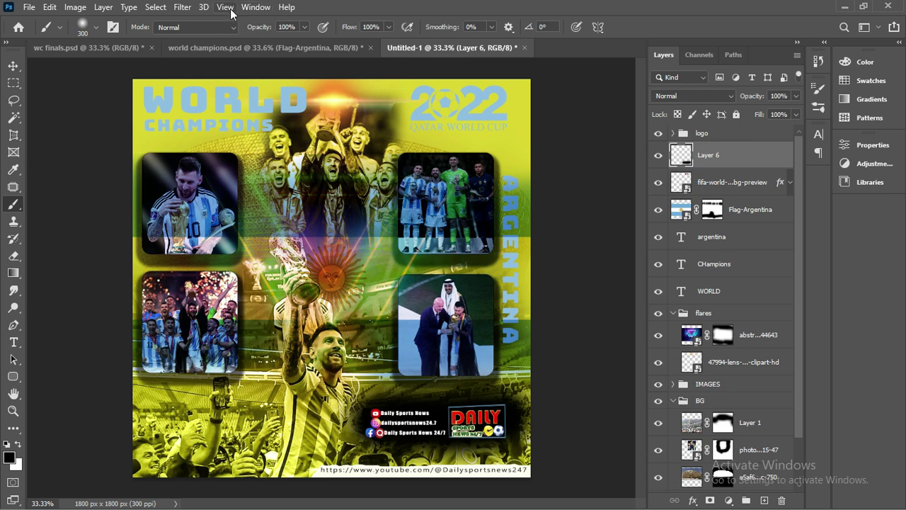
click(183, 7)
mouse_move(191, 177)
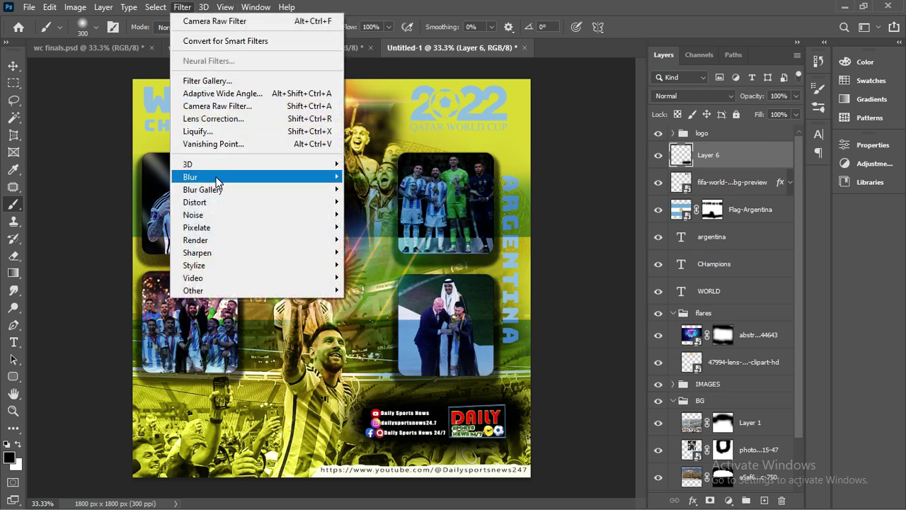
Apply Filter > Blur > Gaussian Blur at 45.6 pixels radius to Layer 6's black patch
click(368, 202)
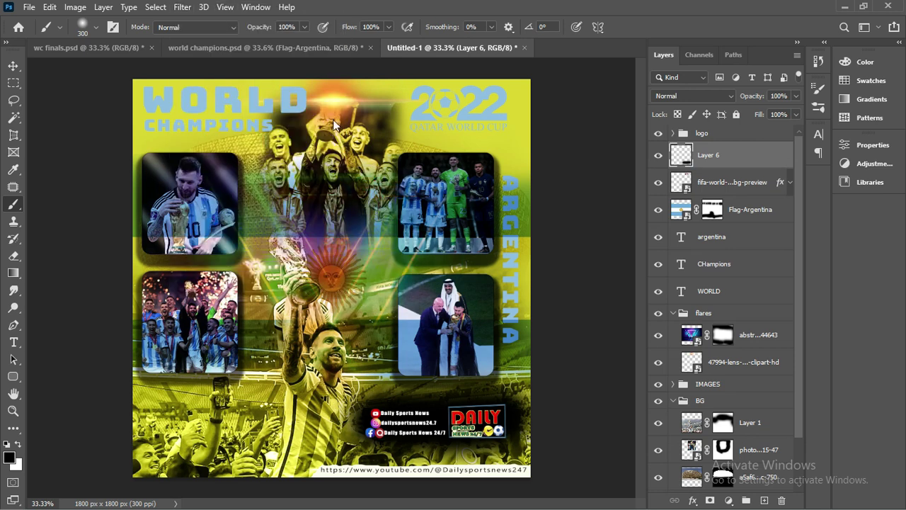
click(184, 7)
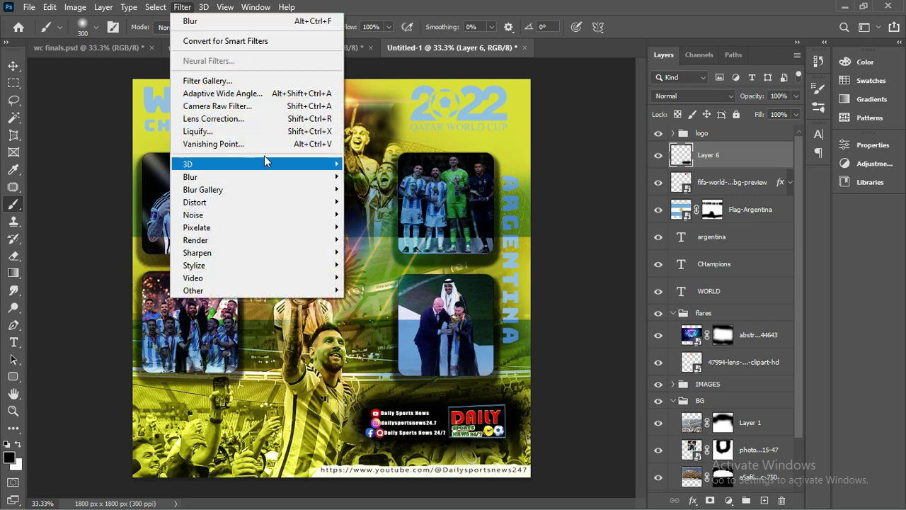
mouse_move(190, 177)
click(388, 227)
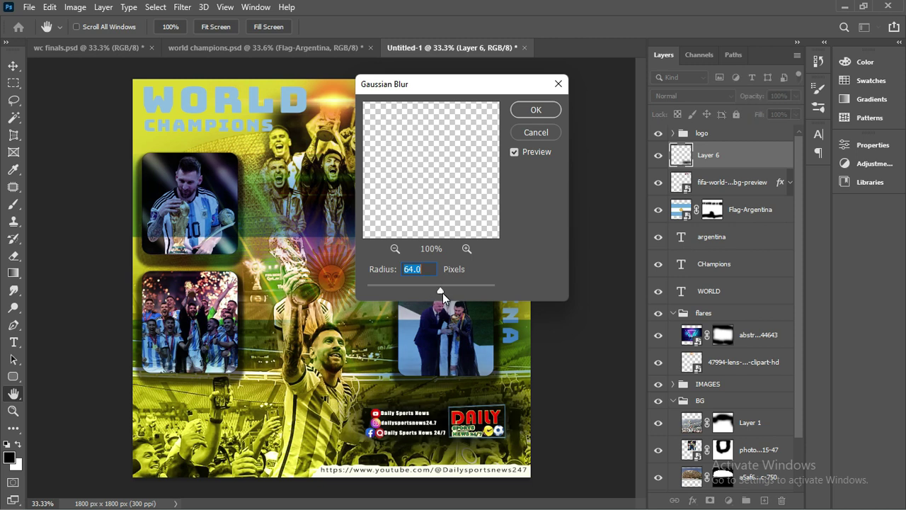
drag(440, 291, 435, 291)
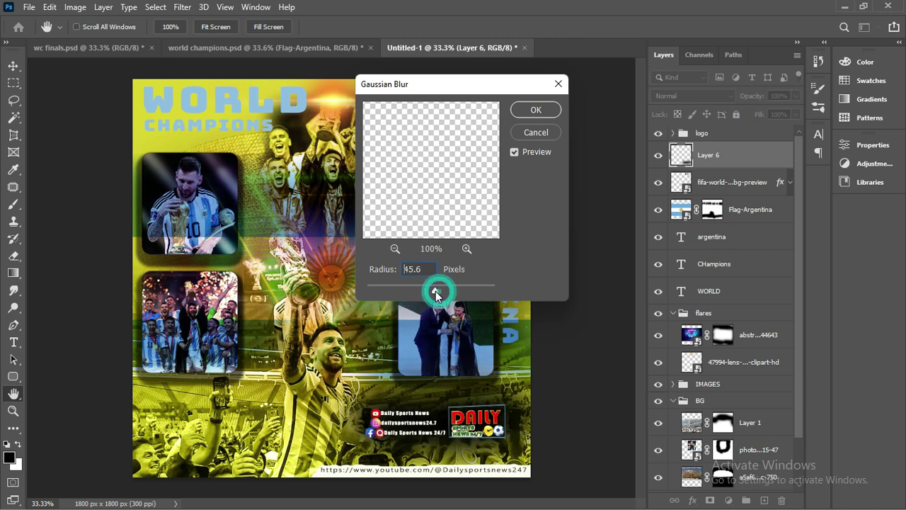
click(536, 110)
key(b)
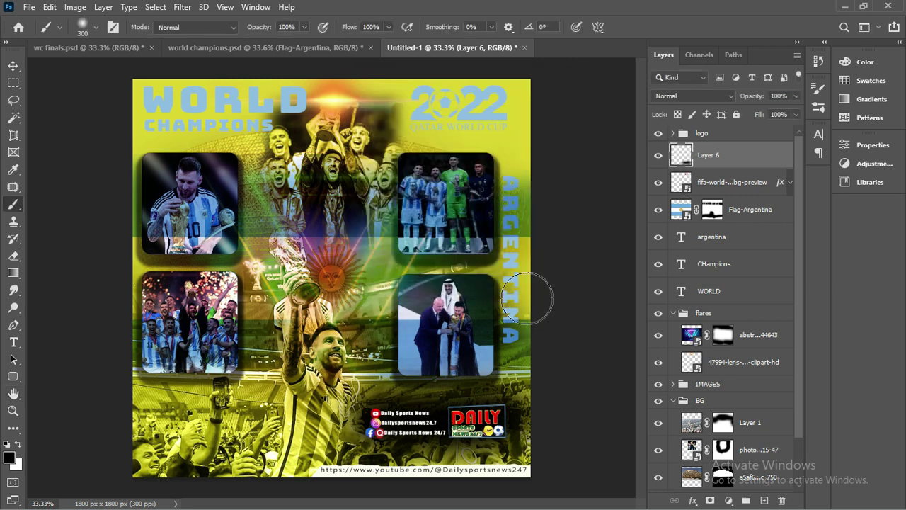
click(673, 313)
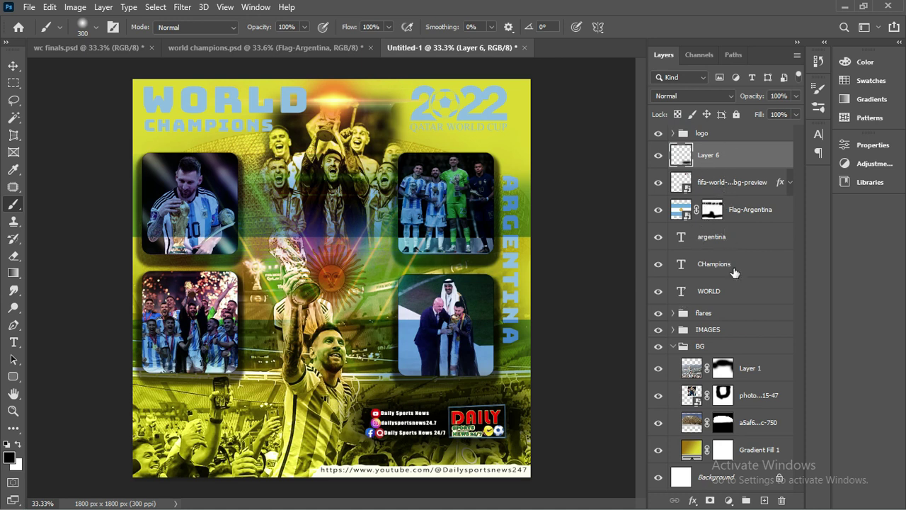
Group Layer 6 through WORLD as 'text', then stamp a merged visible copy on top
shift+click(719, 290)
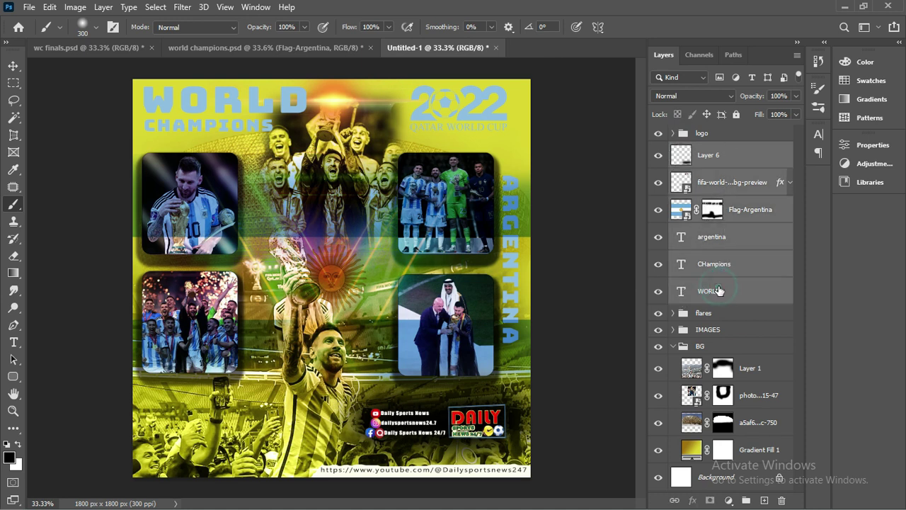
key(ctrl+g)
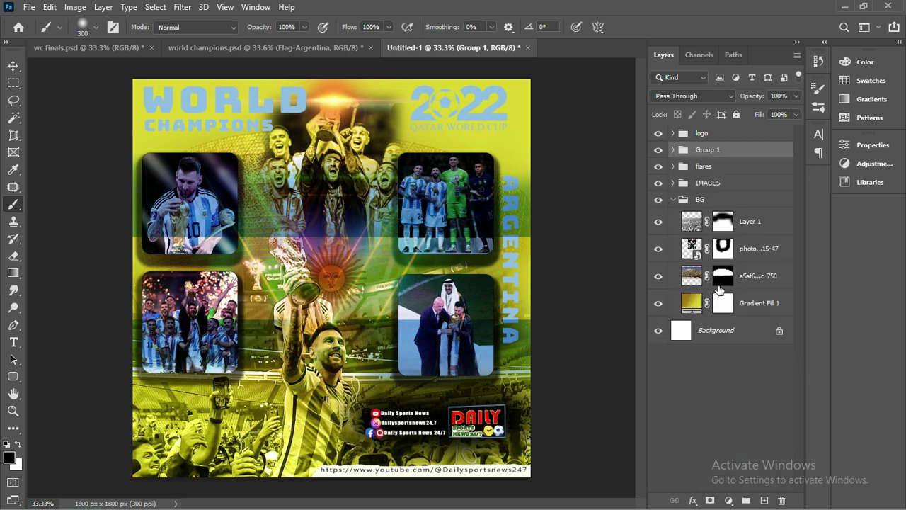
double_click(708, 149)
text(text)
key(Return)
click(675, 200)
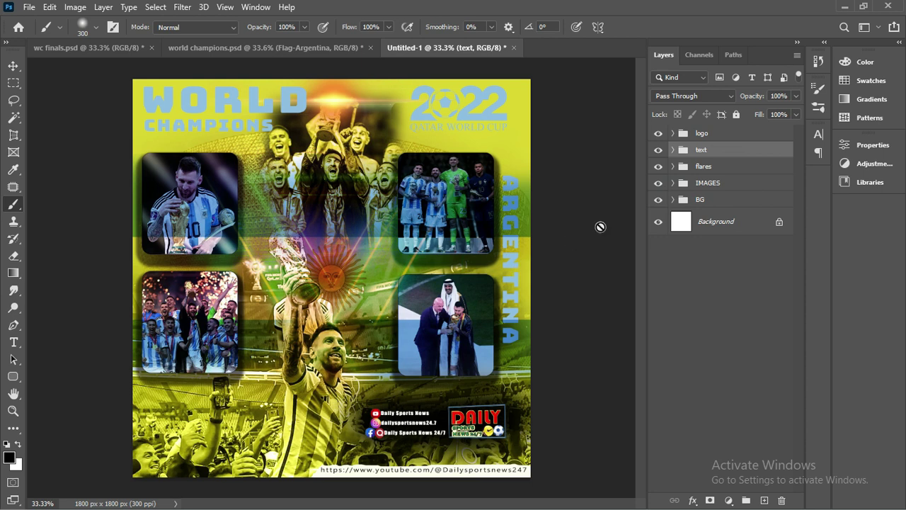
click(713, 136)
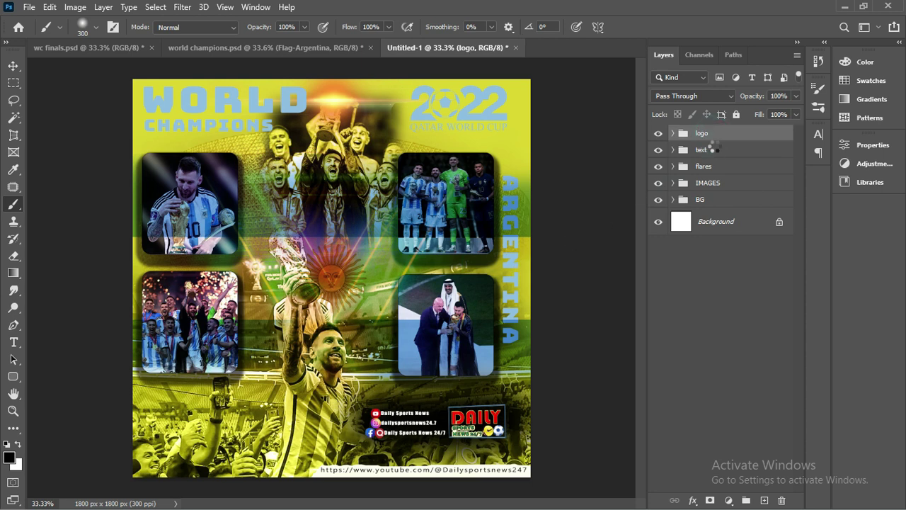
key(ctrl+shift+alt+e)
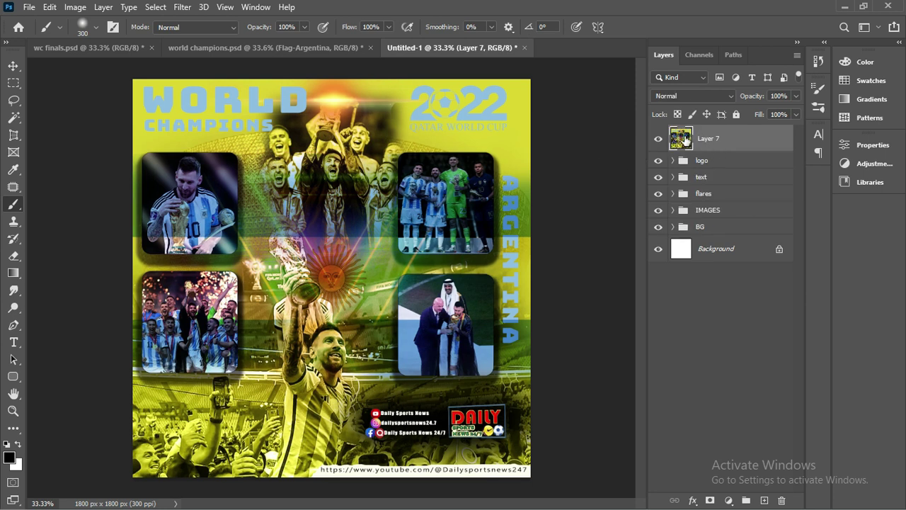
Add a Color Lookup adjustment using the Orange and Blue by editor belal 4.cube LUT
click(731, 500)
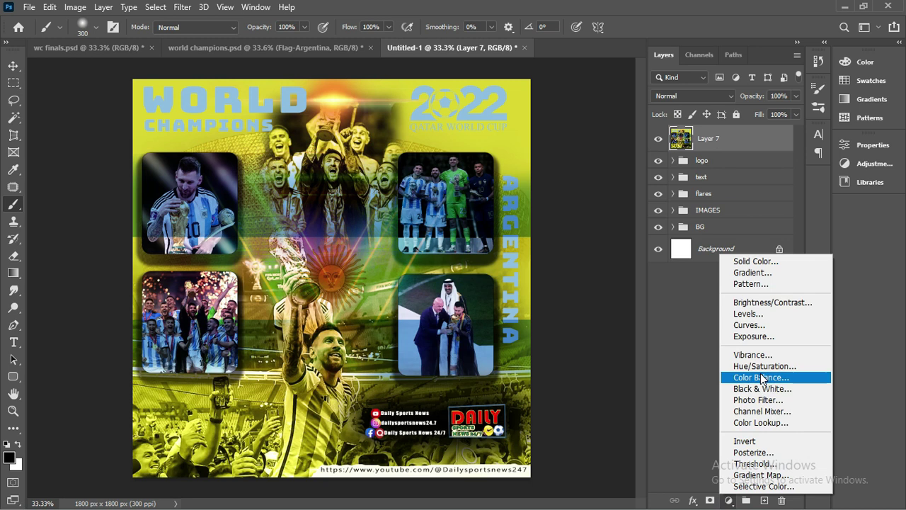
click(761, 423)
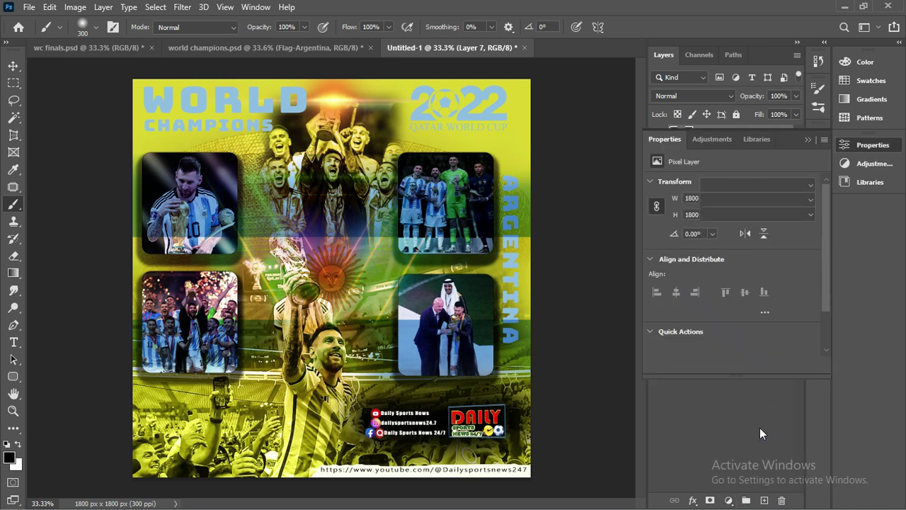
click(806, 182)
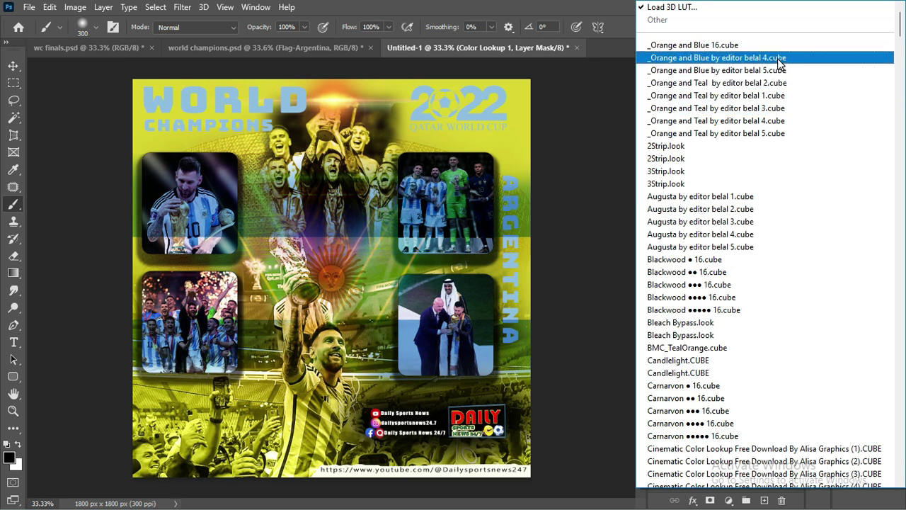
click(772, 57)
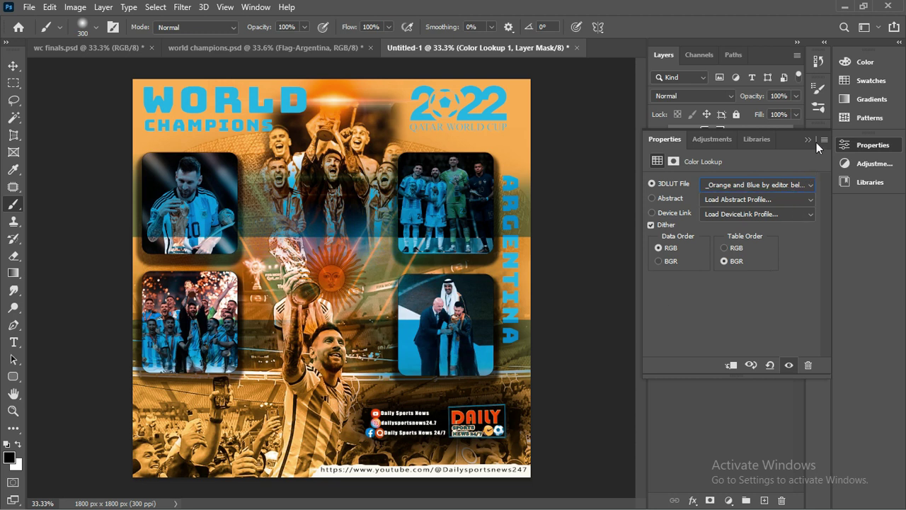
click(807, 140)
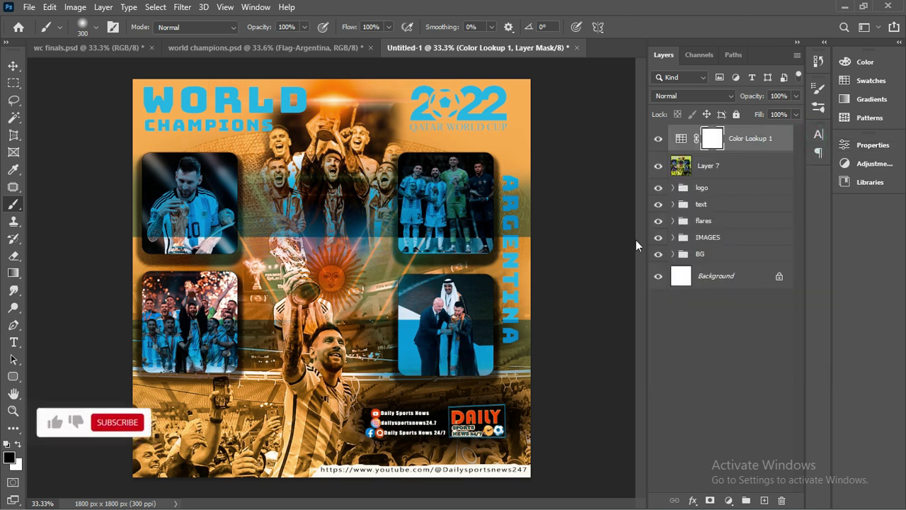
Toggle the Color Lookup layer's visibility to compare the poster with and without the grade
click(659, 140)
click(658, 140)
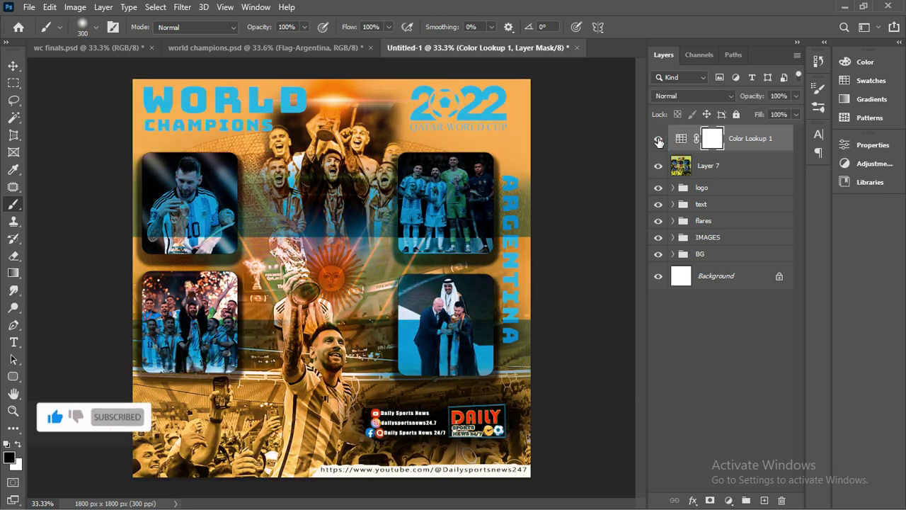
click(658, 139)
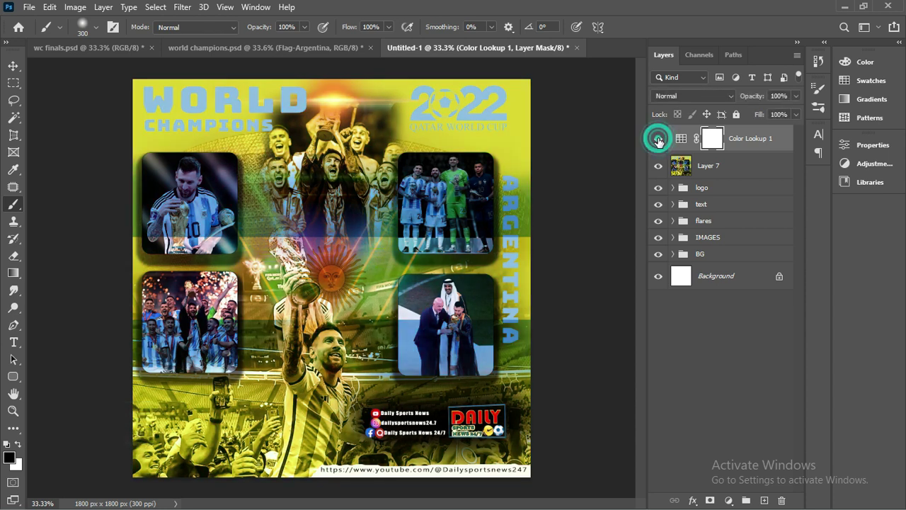
click(658, 139)
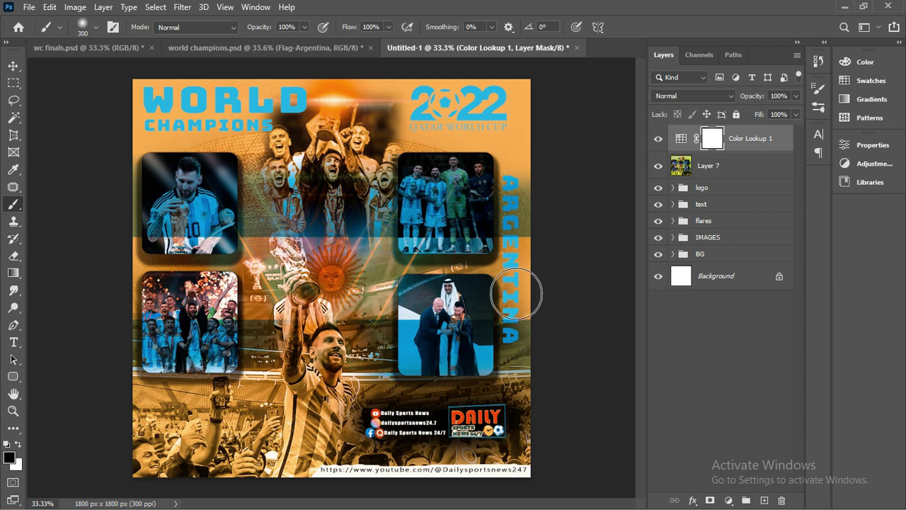